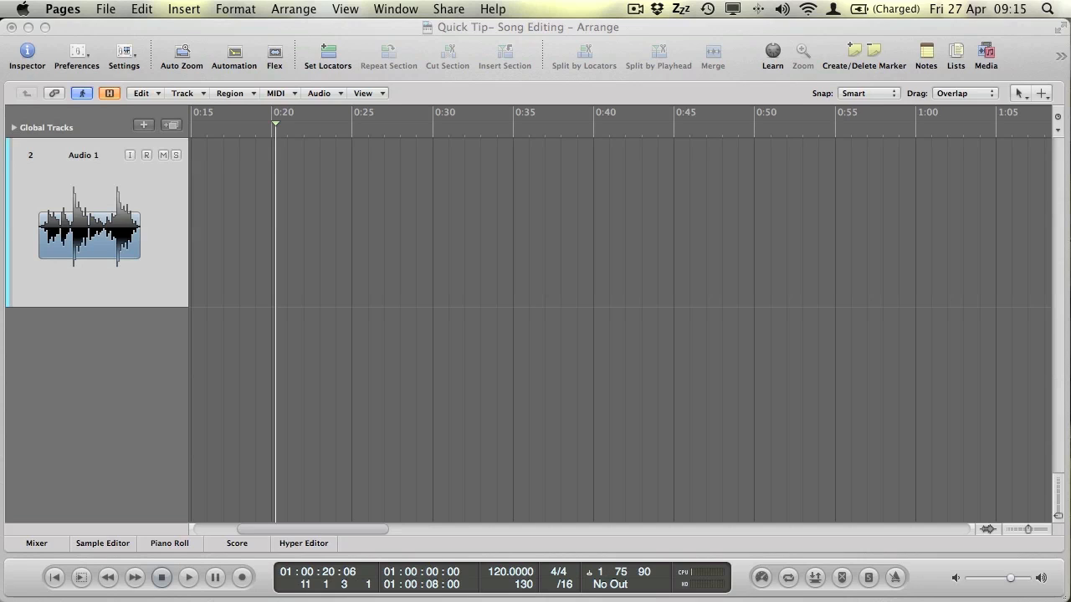
# Bring the 'Quick Tip- Song Editing' Logic Pro window to the front instead of Pages.
pyautogui.click(700, 31)
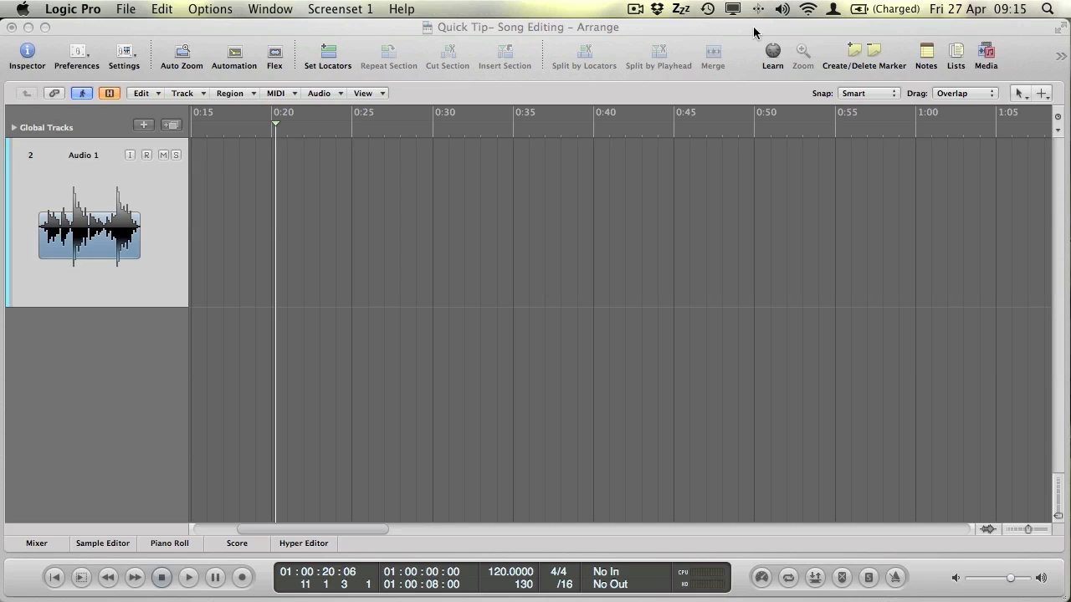
# Add a stereo audio track, delete it again, and show Test.aif in the project Bin.
pyautogui.click(986, 52)
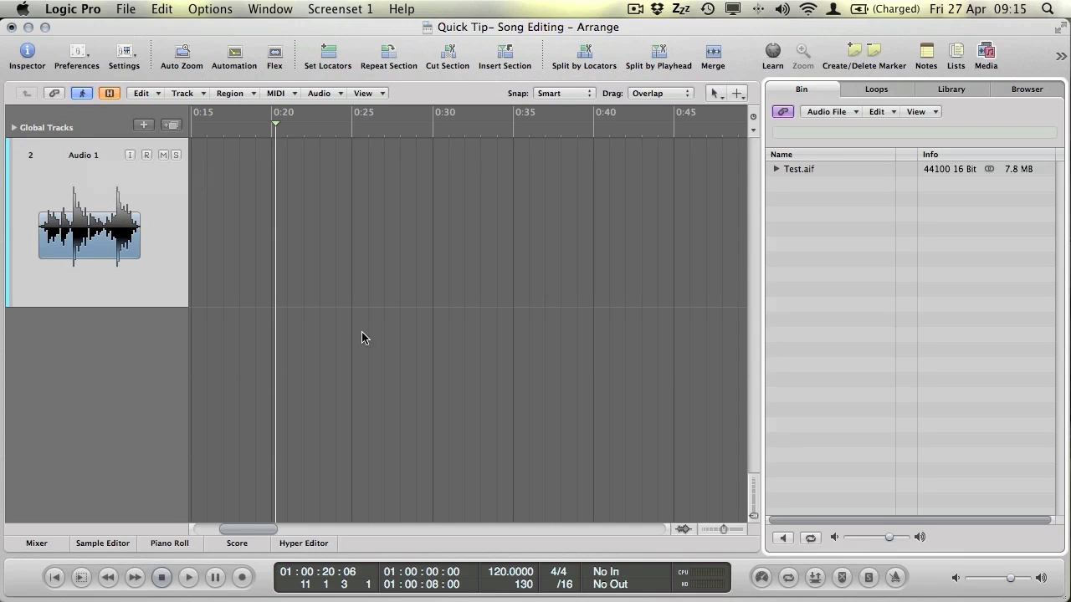
pyautogui.click(144, 125)
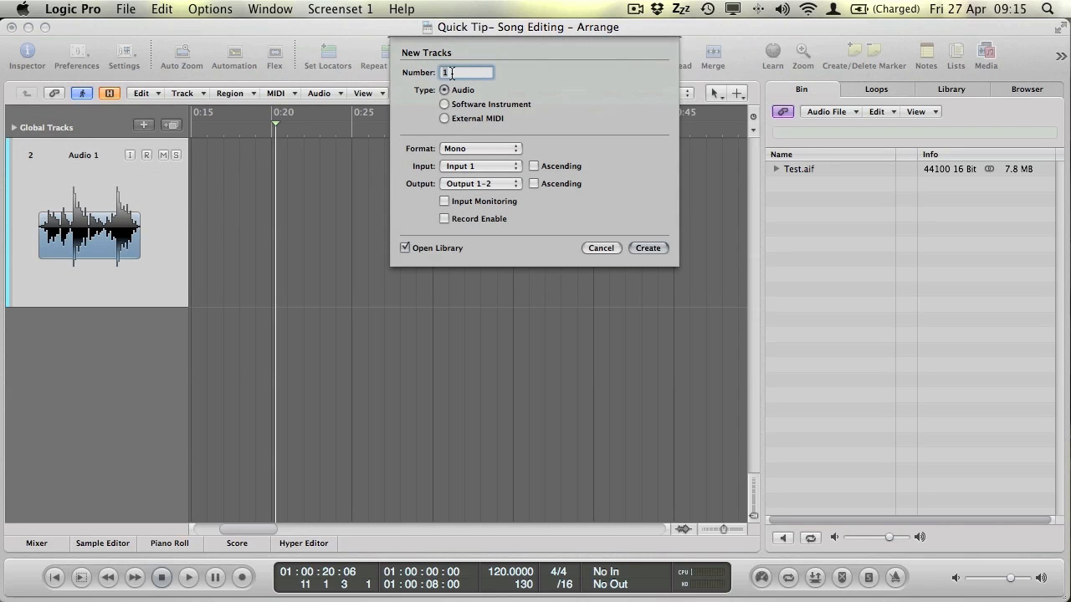
pyautogui.click(492, 144)
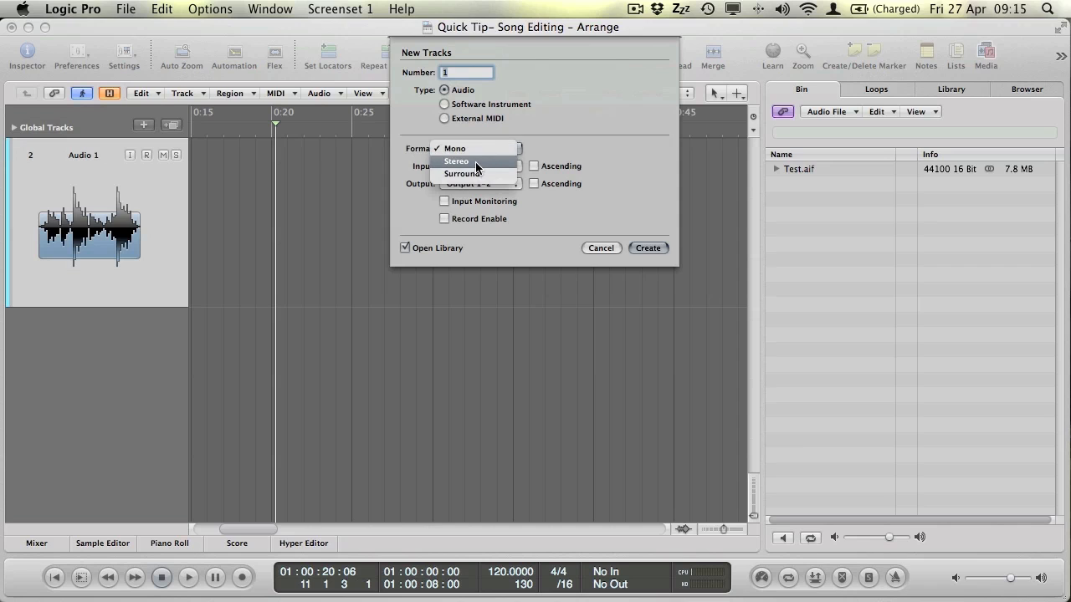
pyautogui.click(476, 162)
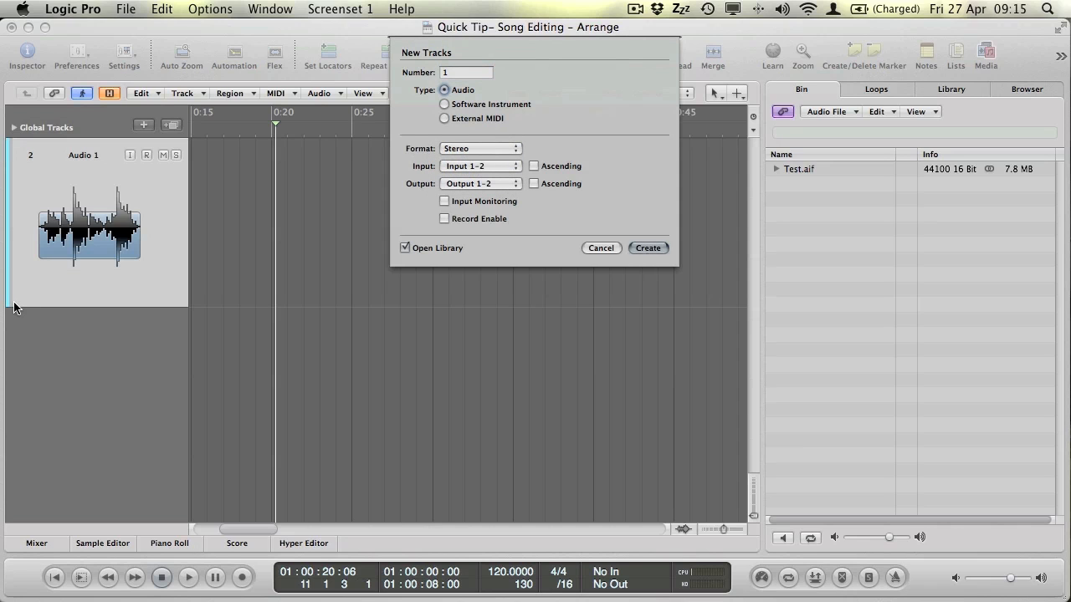
pyautogui.press('Return')
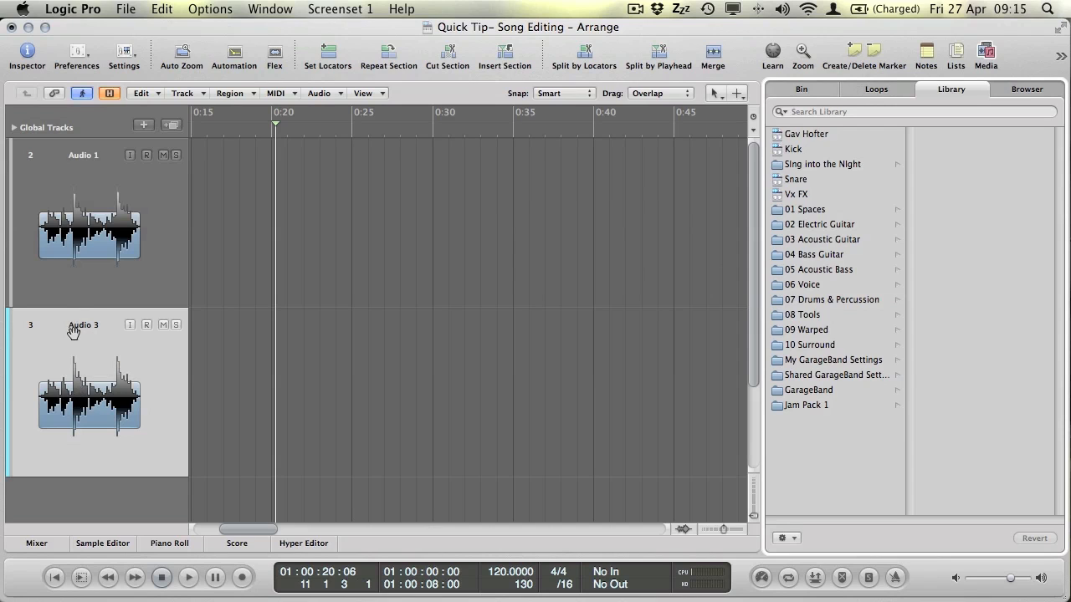
pyautogui.press('super+BackSpace')
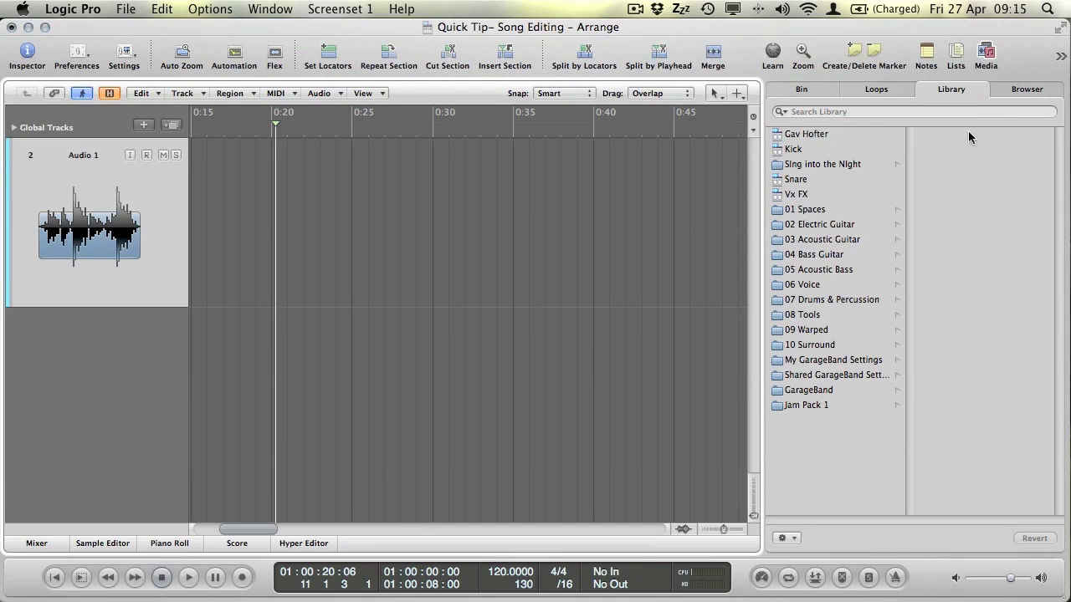
pyautogui.click(801, 91)
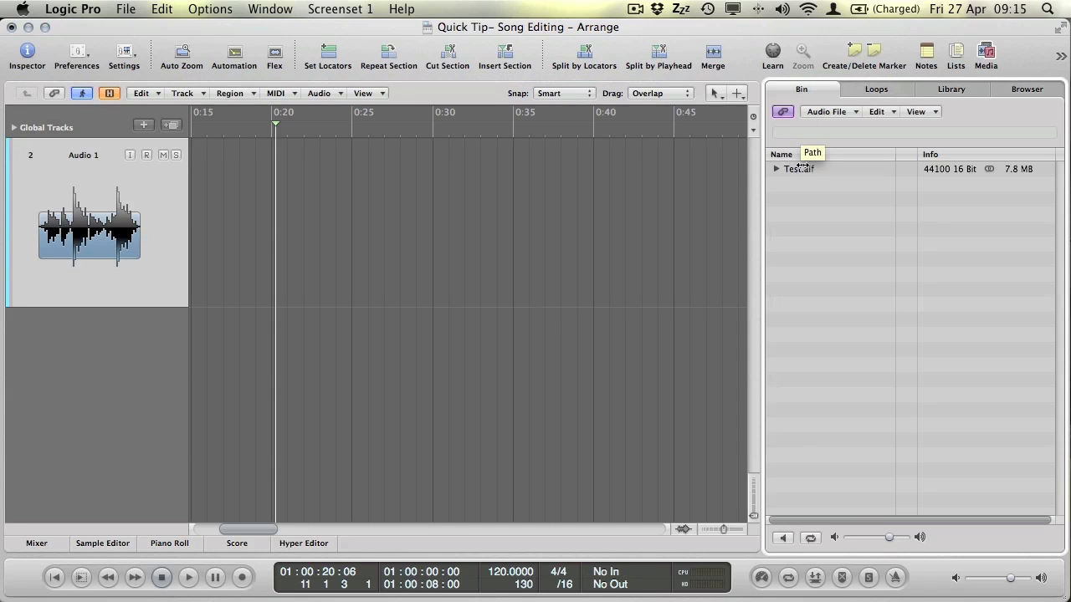
# Drag Test.aif onto the Audio 1 track, declining tempo and marker import.
pyautogui.moveTo(833, 168); pyautogui.dragTo(205, 199)
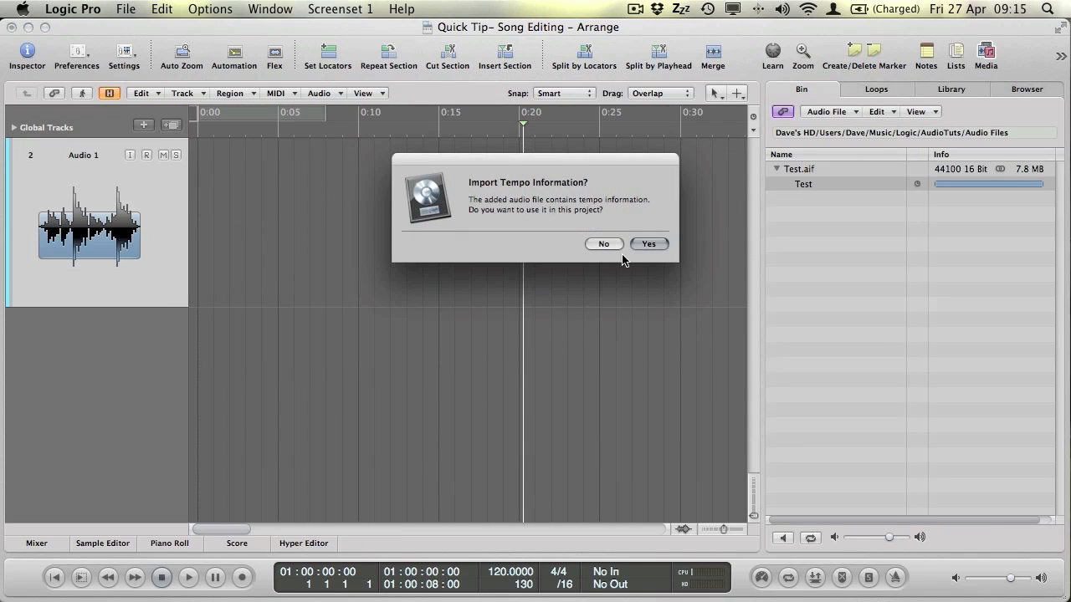
pyautogui.click(602, 244)
pyautogui.click(601, 244)
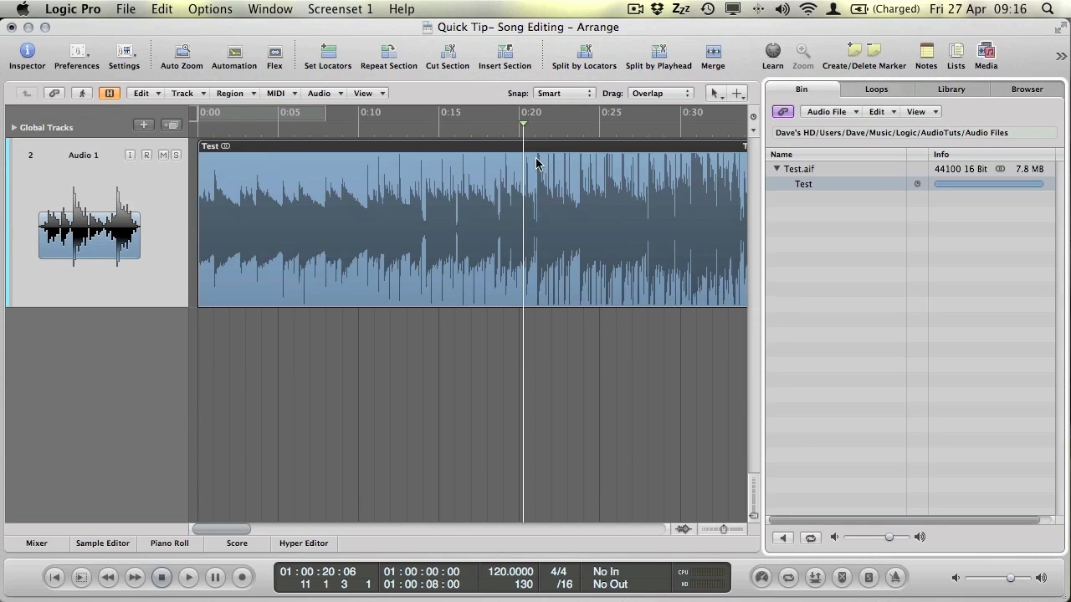
# Hide the Media bin and play the song from about 0:14.
pyautogui.moveTo(469, 132); pyautogui.dragTo(423, 132)
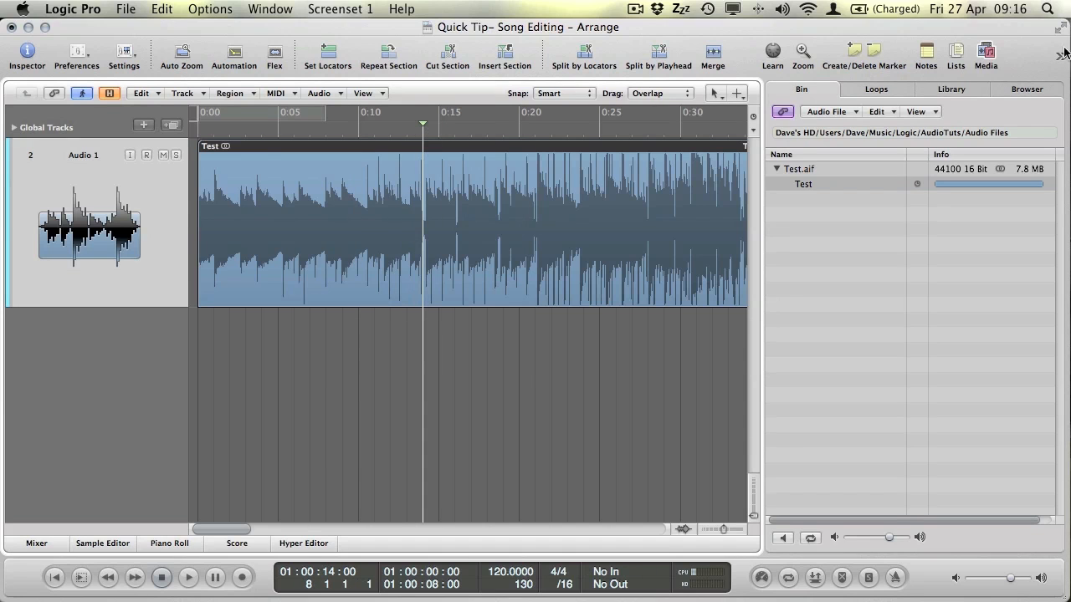
pyautogui.click(985, 57)
pyautogui.press('space')
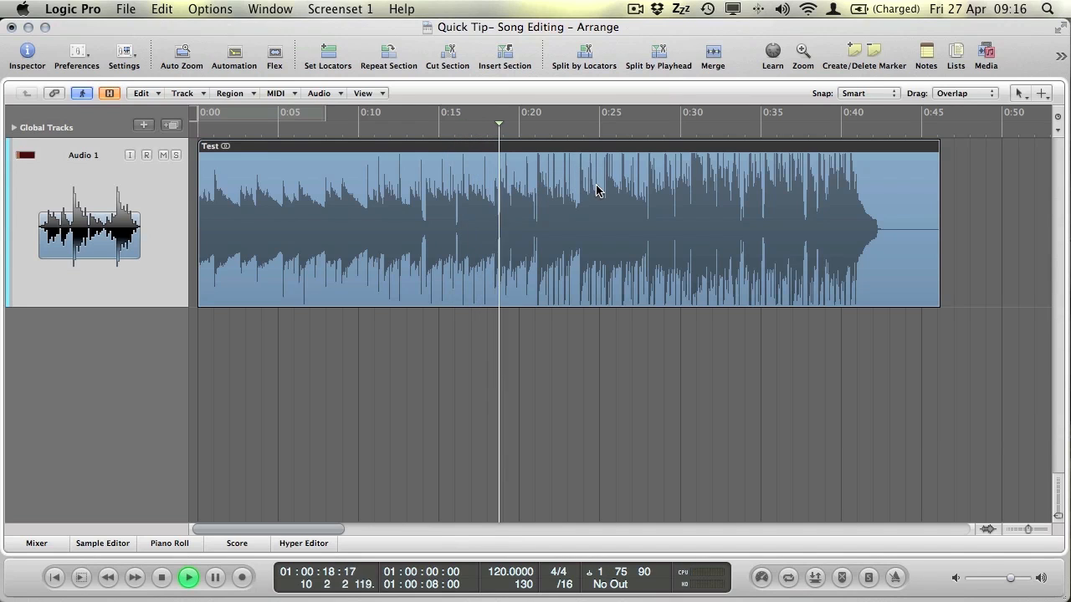
# Audition the song between 0:21 and 0:25 and park the playhead at about 0:26.
pyautogui.press('space')
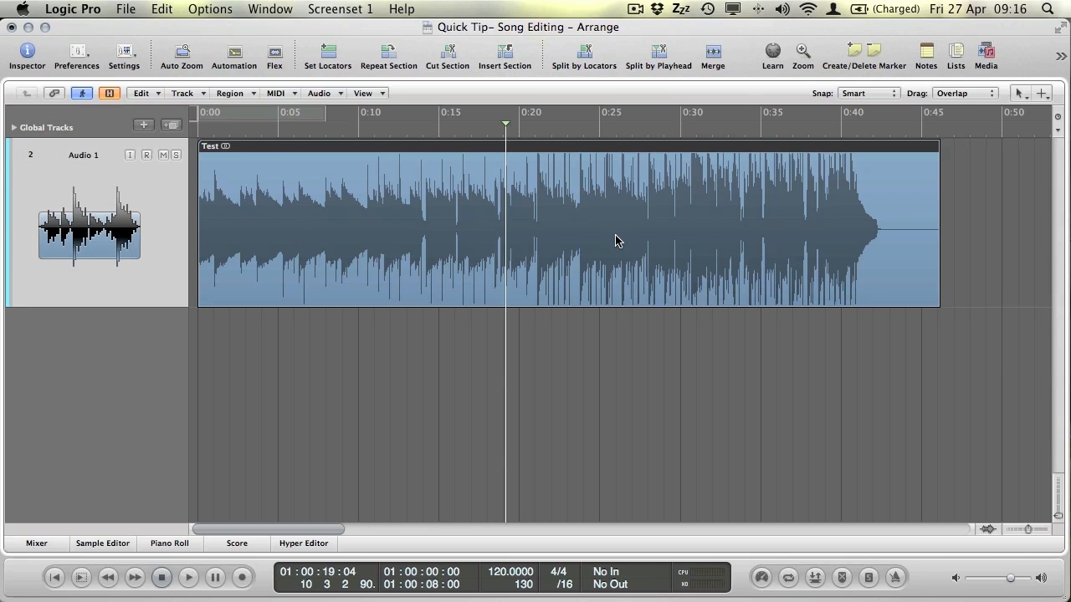
pyautogui.moveTo(506, 131); pyautogui.dragTo(541, 127)
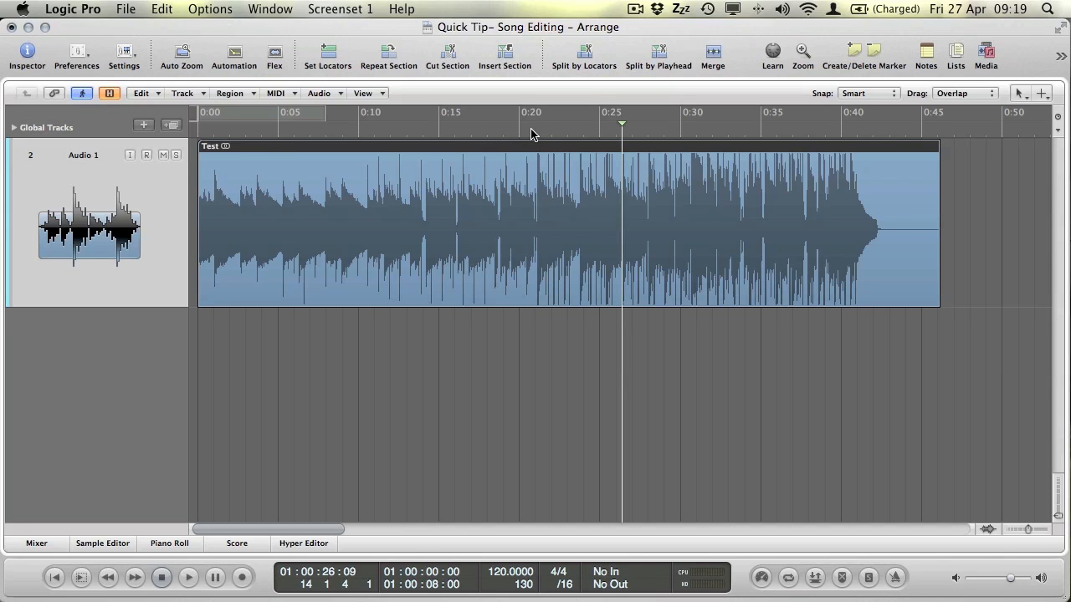
pyautogui.moveTo(532, 134)
pyautogui.mouseDown()
pyautogui.moveTo(624, 127)
pyautogui.moveTo(535, 132)
pyautogui.mouseUp()
pyautogui.press('space')
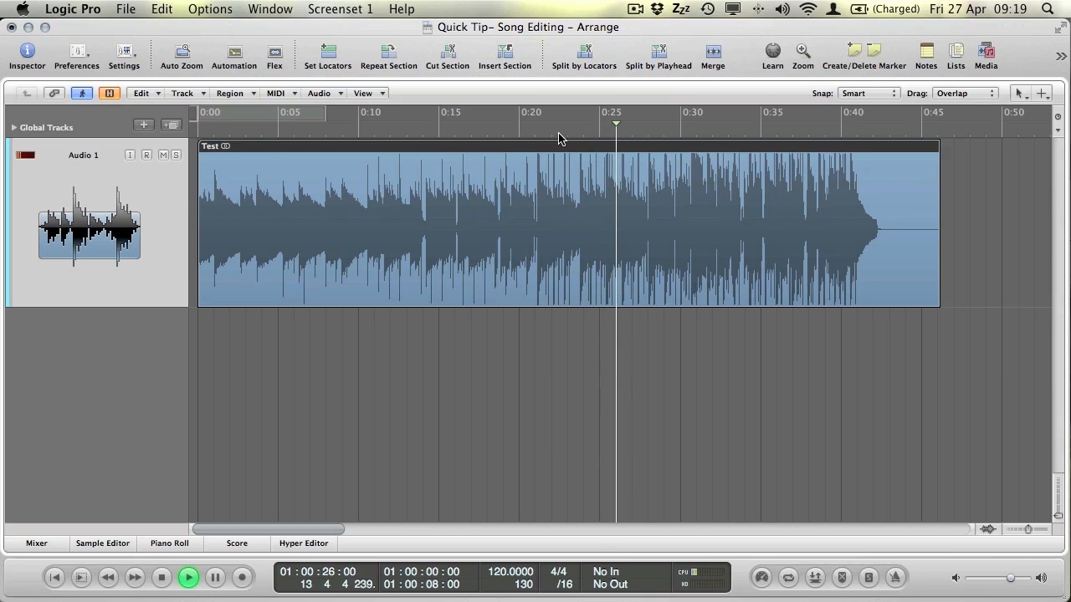
pyautogui.press('space')
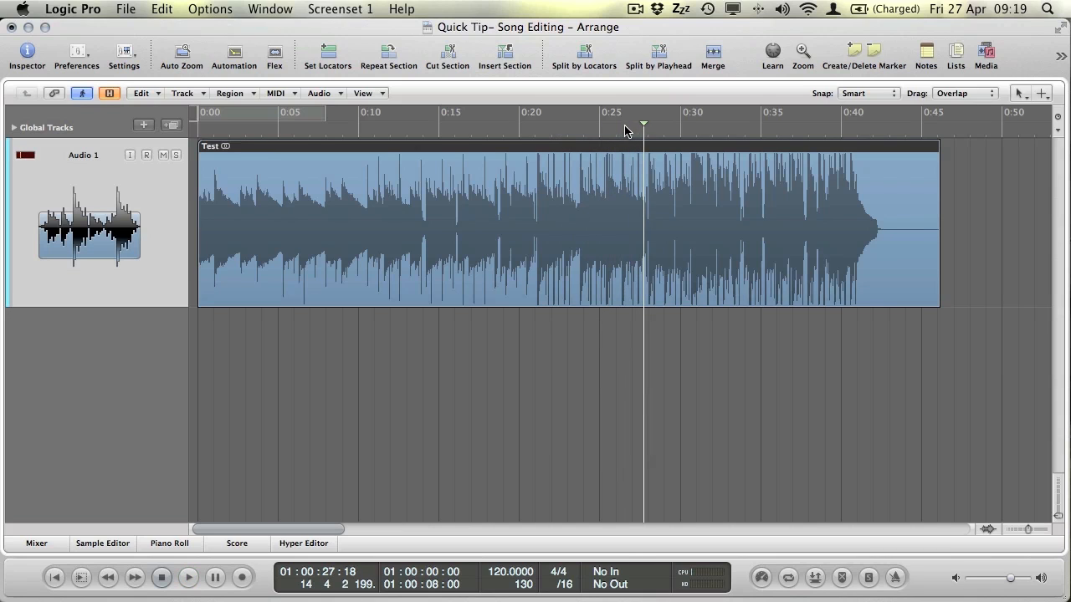
pyautogui.moveTo(629, 126); pyautogui.dragTo(622, 126)
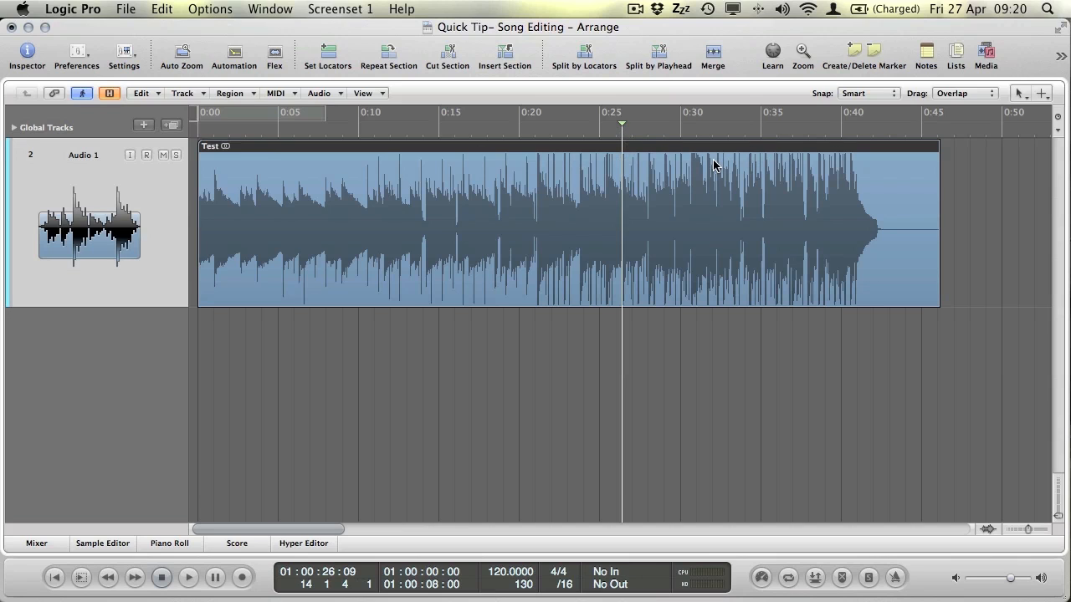
# Split Test at 0:26 into Test.1 and Test.2, show volume automation, and undo trial Test.2 edits.
pyautogui.press('\\')
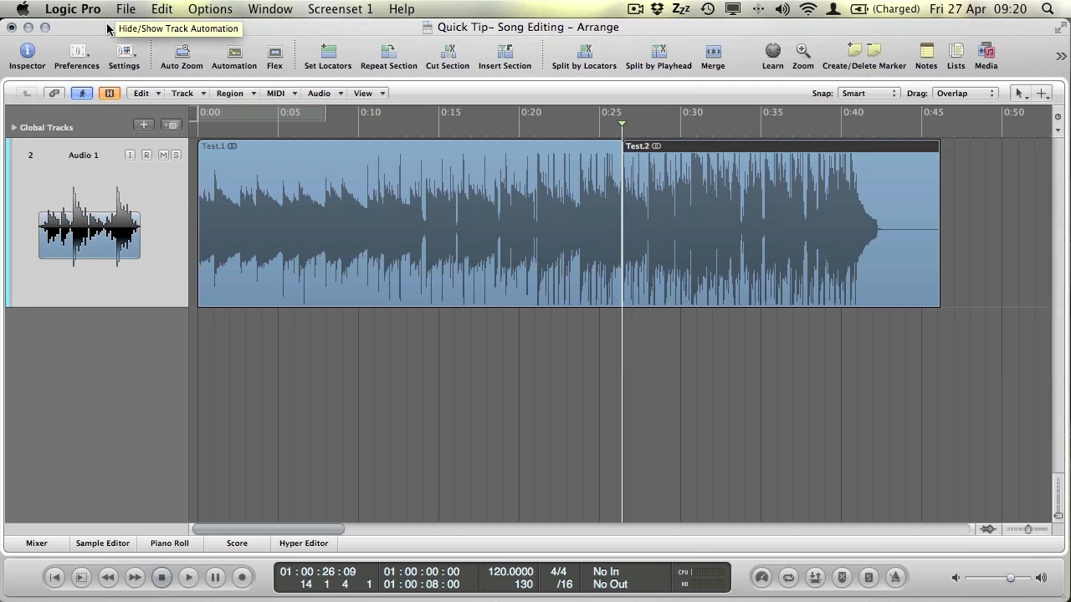
pyautogui.click(234, 56)
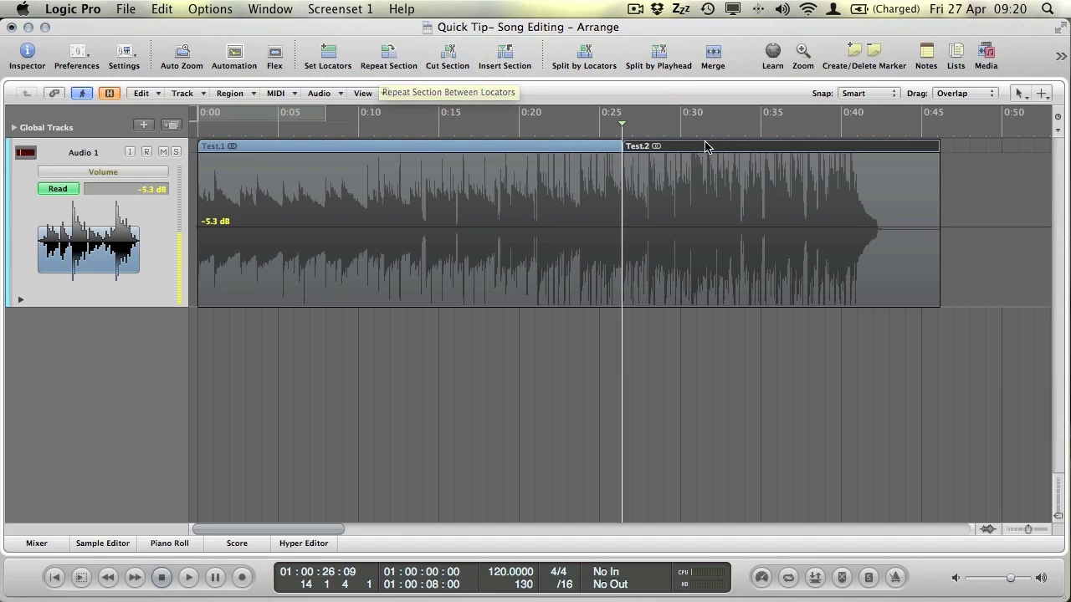
pyautogui.moveTo(703, 149); pyautogui.dragTo(813, 148)
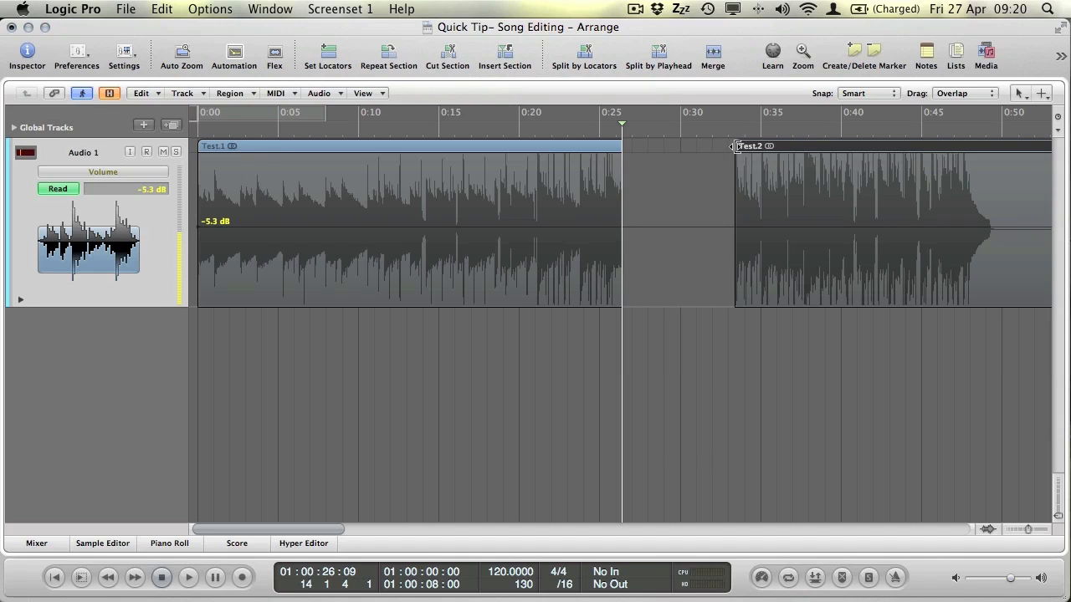
pyautogui.moveTo(734, 147); pyautogui.dragTo(665, 147)
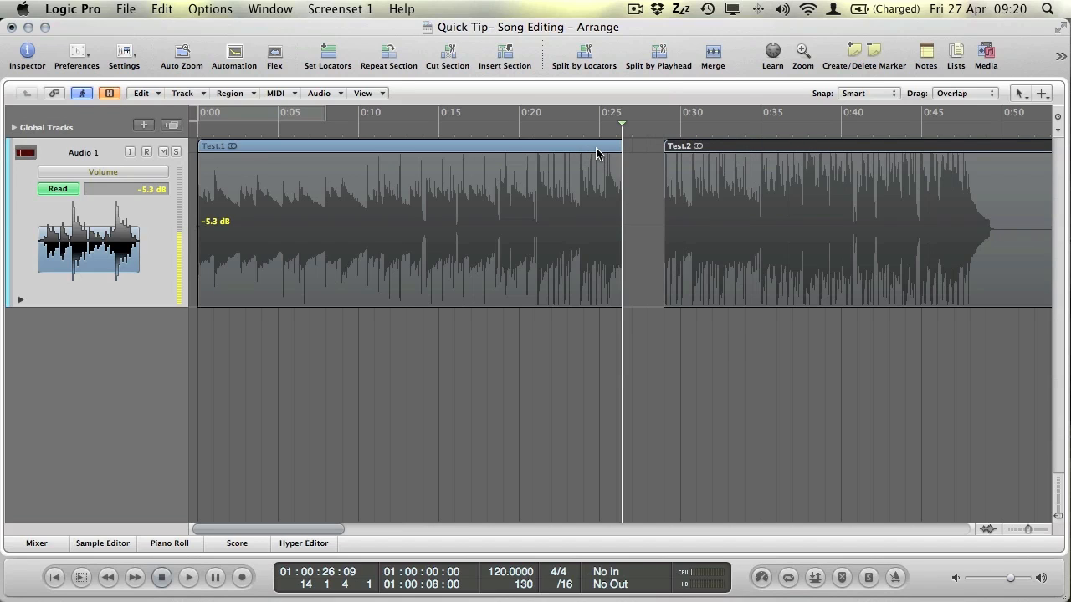
pyautogui.press('super+z')
pyautogui.press('super+z')
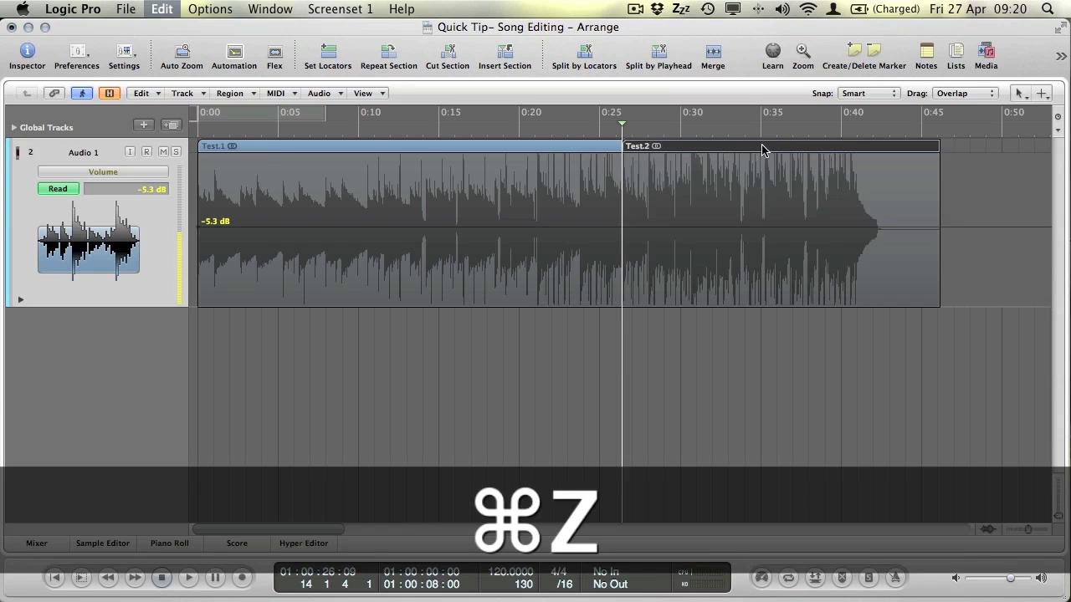
# Move Test.2 onto a new Audio 3 track with duplicated settings.
pyautogui.click(170, 125)
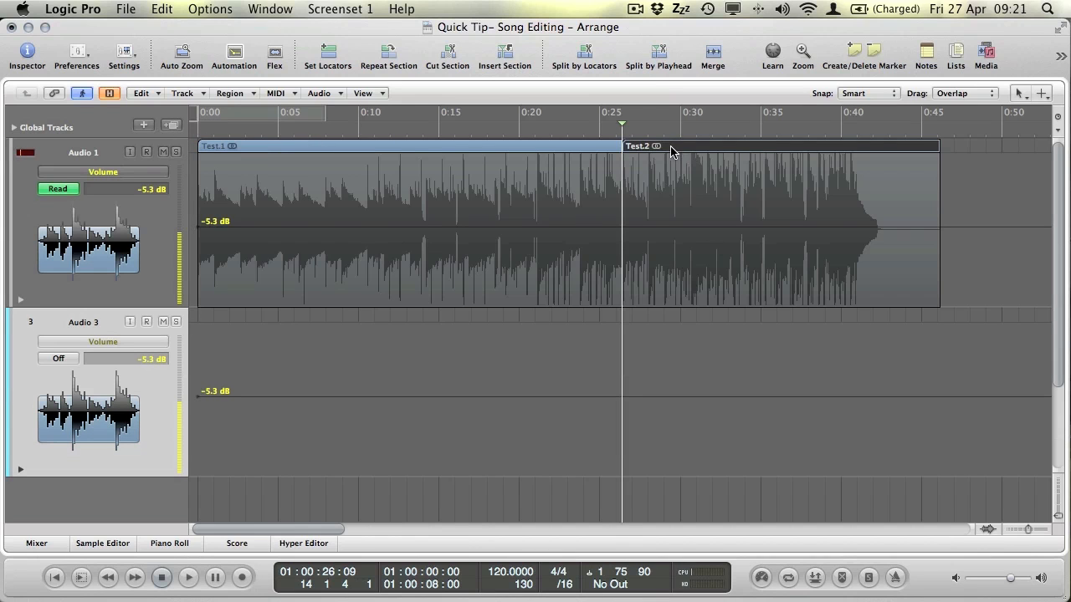
pyautogui.moveTo(671, 152); pyautogui.dragTo(677, 374)
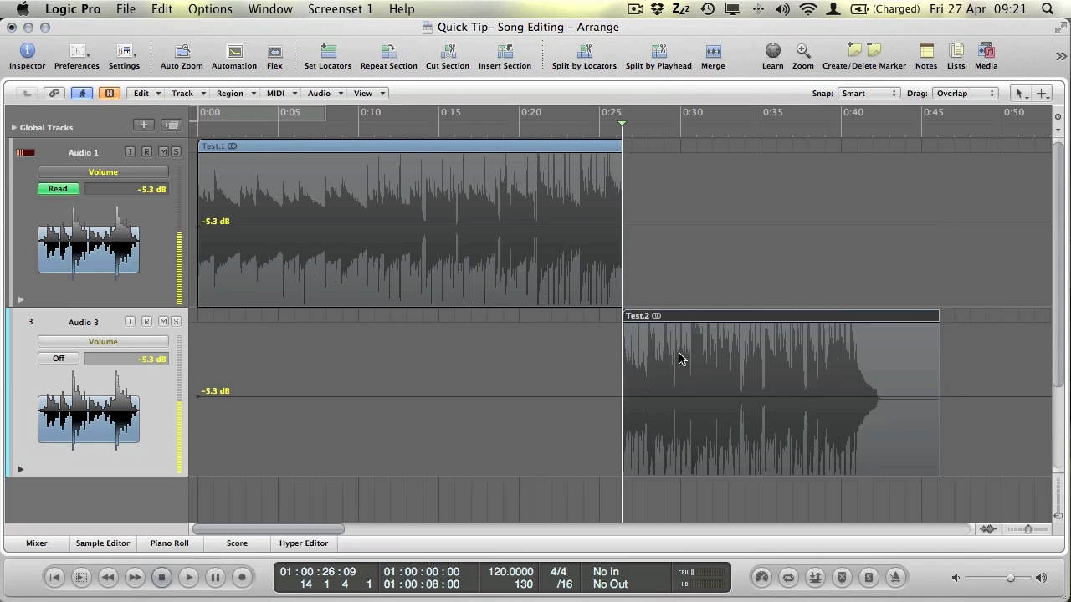
pyautogui.click(584, 129)
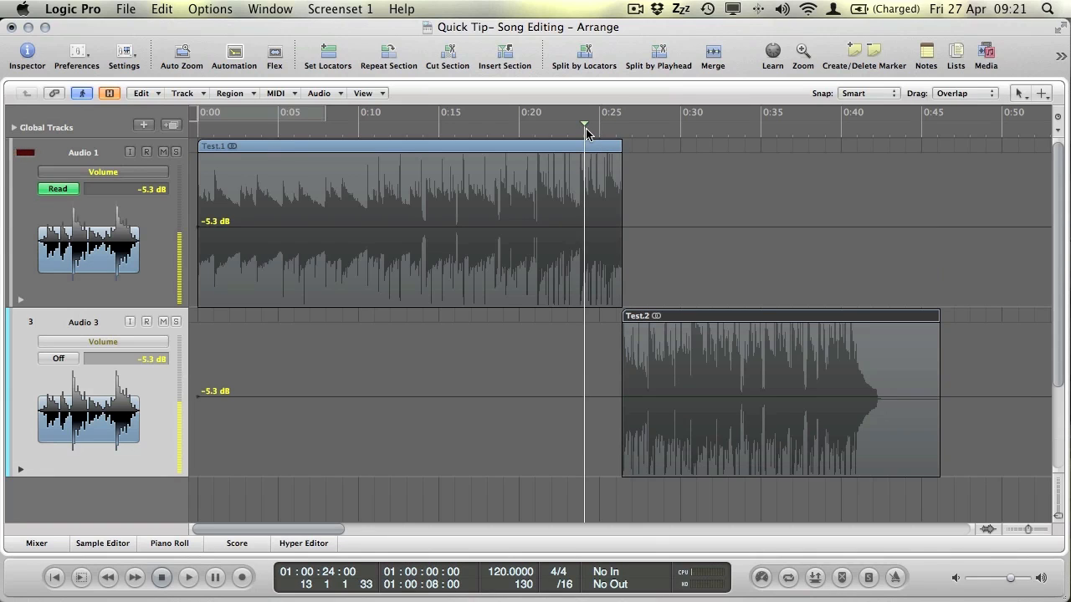
# Play the transition from 0:24, then extend Test.2's start back to about 0:21.
pyautogui.press('space')
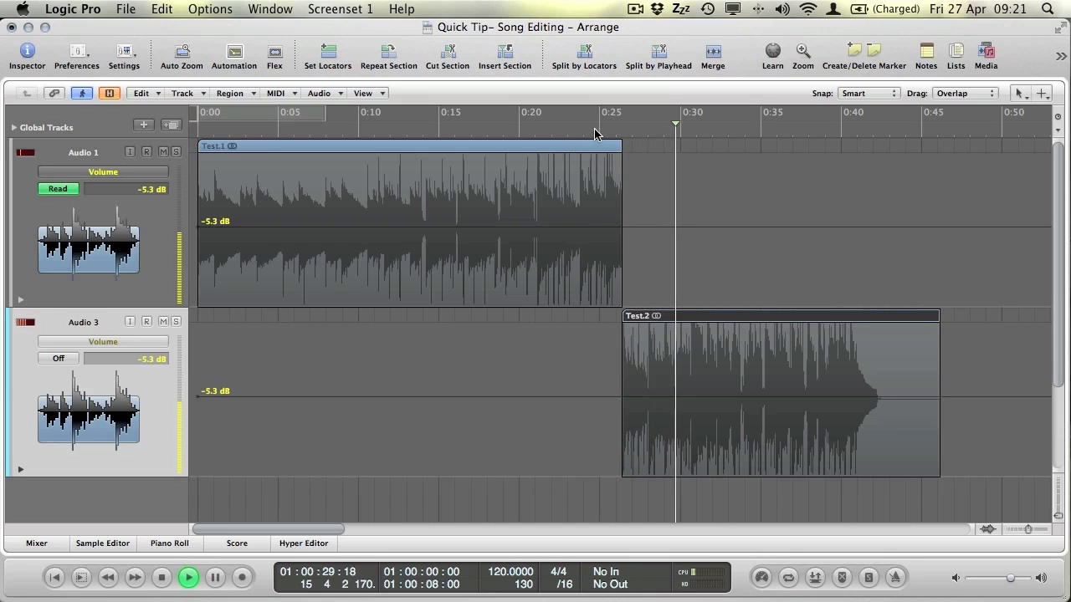
pyautogui.press('space')
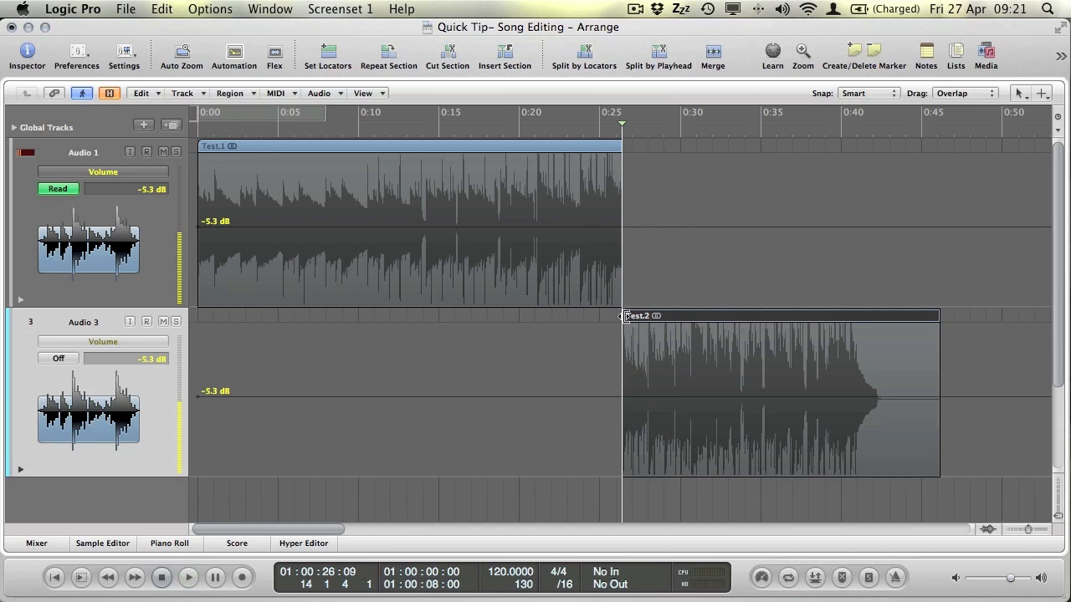
pyautogui.moveTo(623, 316); pyautogui.dragTo(540, 317)
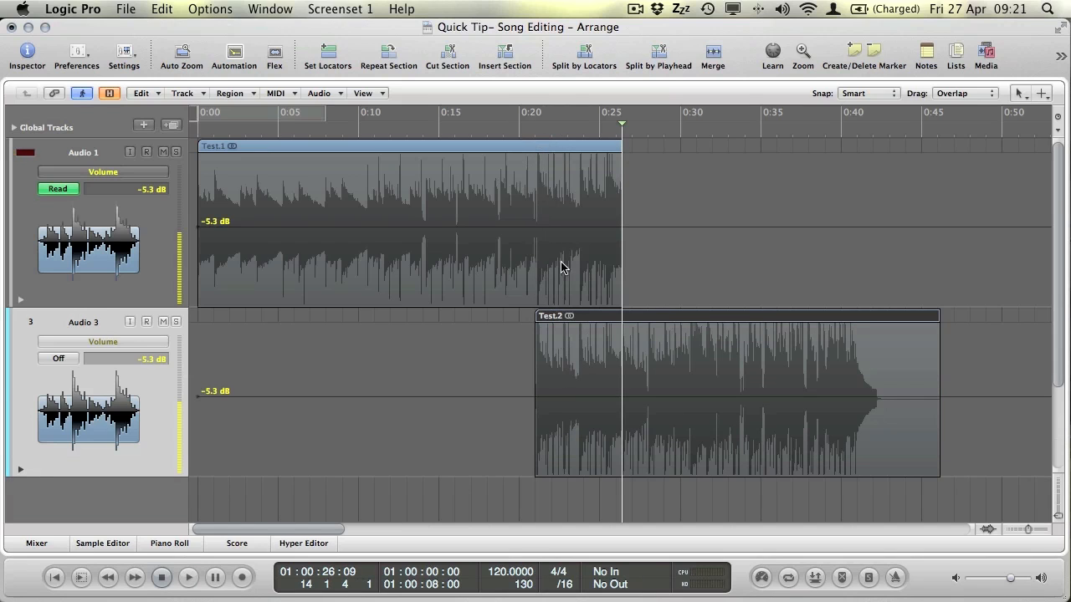
# Audition from 0:20, then move Test.2 to start at 0:26 and park the playhead there.
pyautogui.click(531, 134)
pyautogui.press('space')
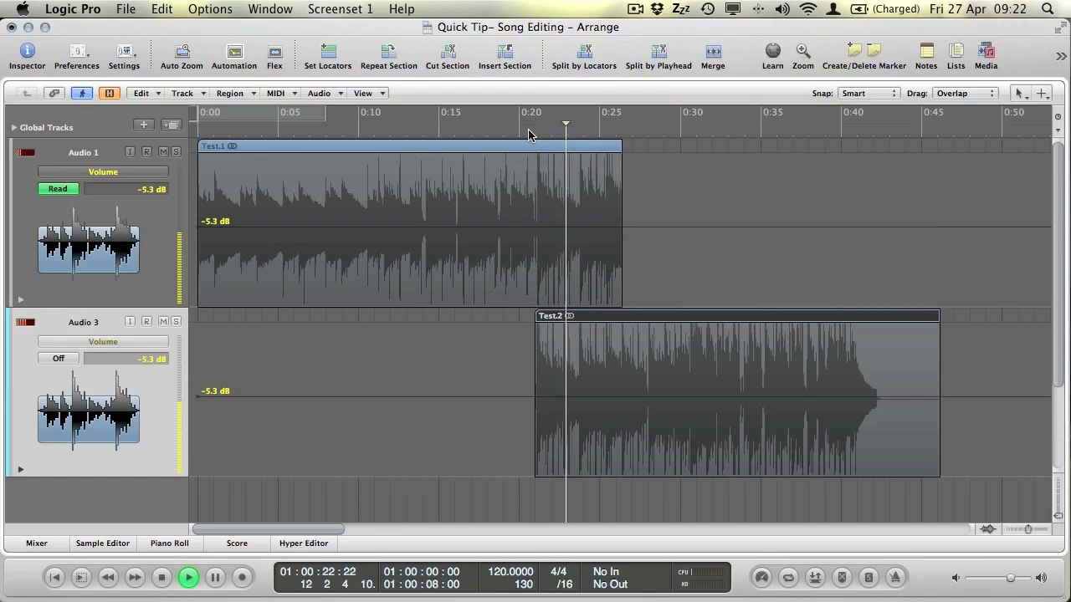
pyautogui.press('space')
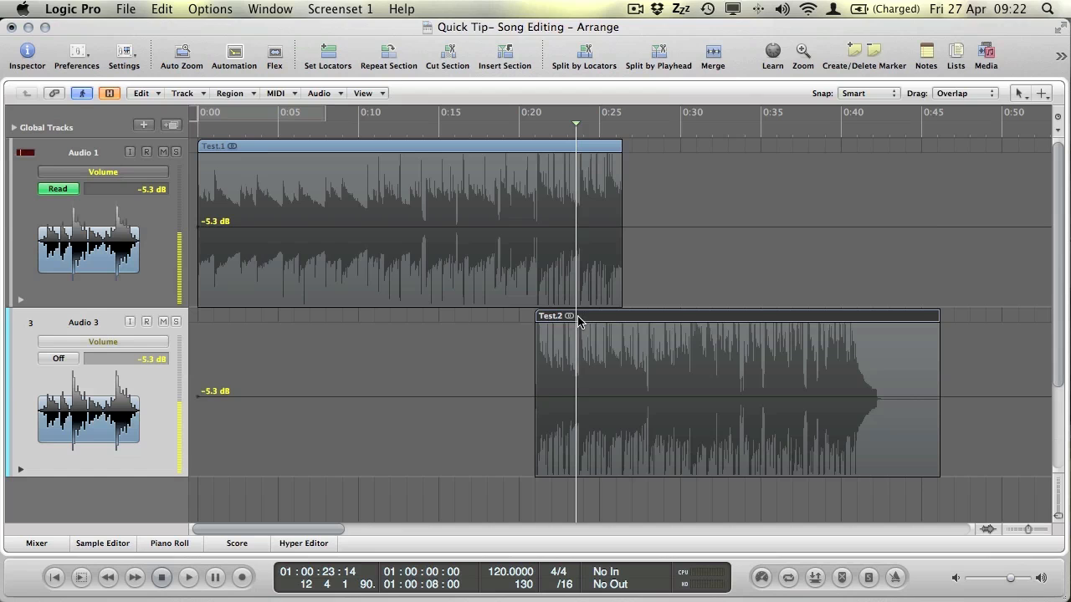
pyautogui.moveTo(578, 319); pyautogui.dragTo(662, 319)
pyautogui.click(617, 127)
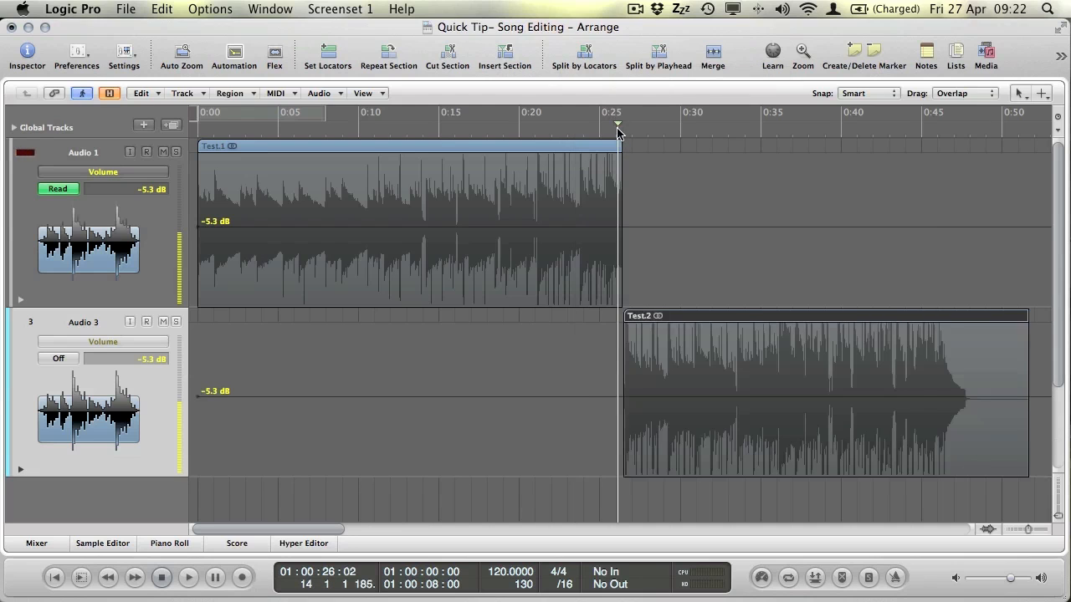
pyautogui.press('alt')
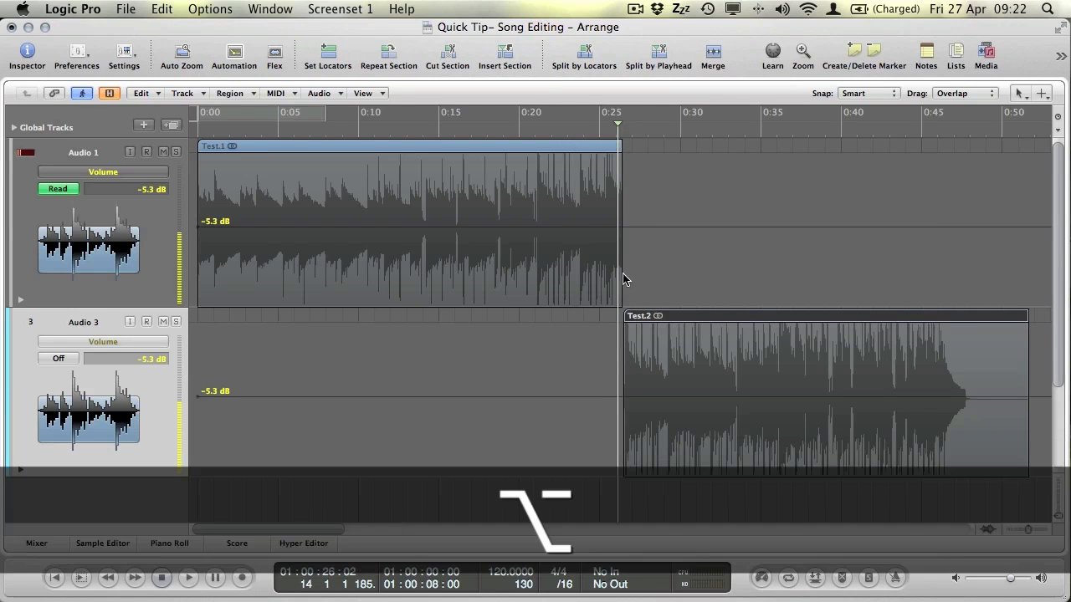
# Zoom in, extend Test.1 to end near 0:27, and move Test.2 earlier to overlap it.
pyautogui.scroll(8, 618, 238)
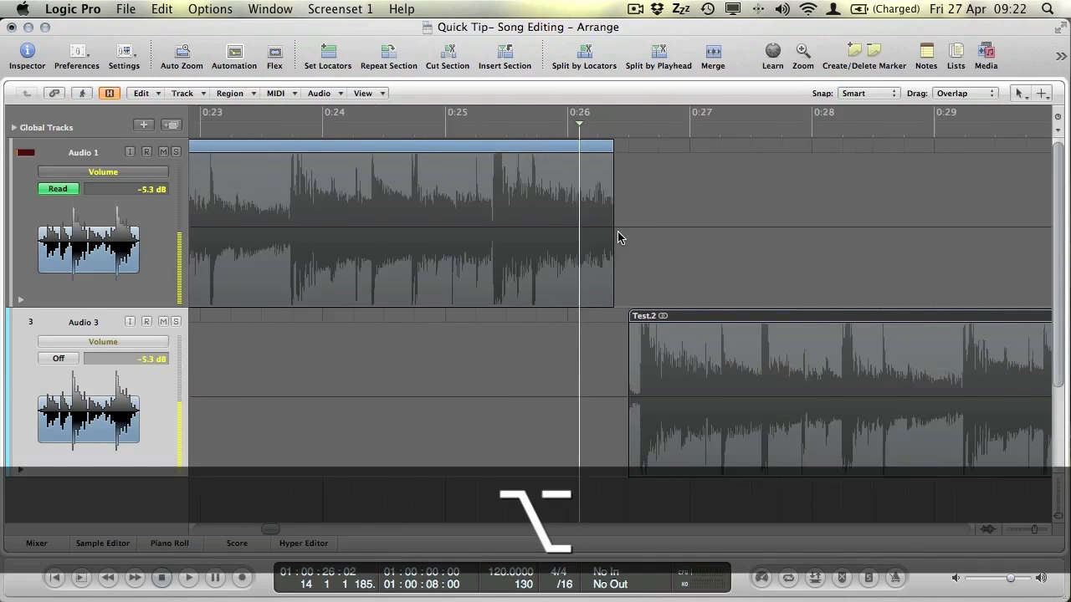
pyautogui.scroll(-10, 617, 238)
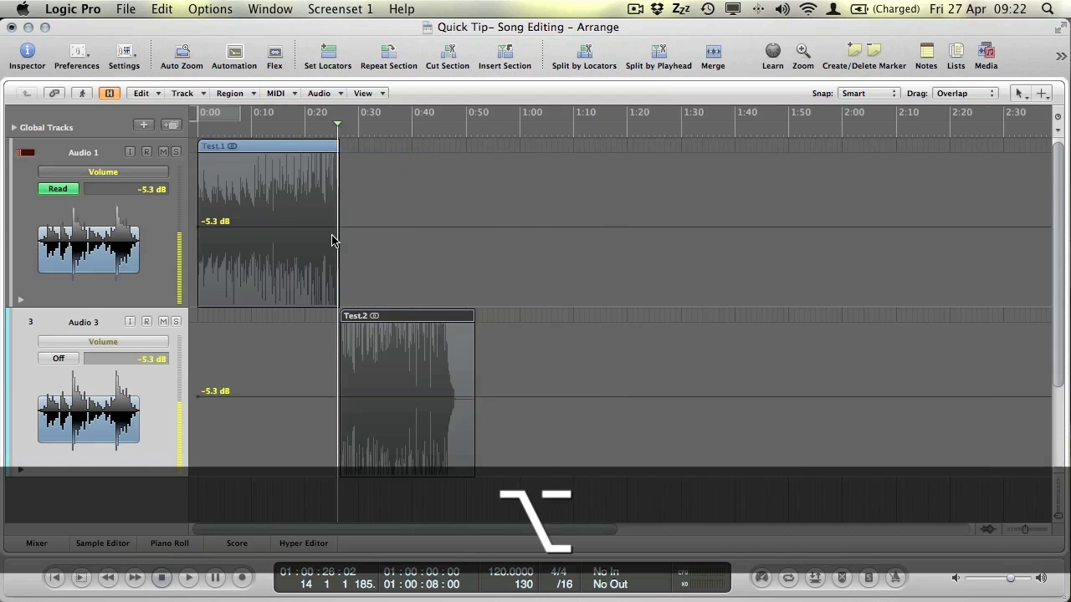
pyautogui.scroll(8, 333, 240)
pyautogui.hscroll(-5, 339, 245)
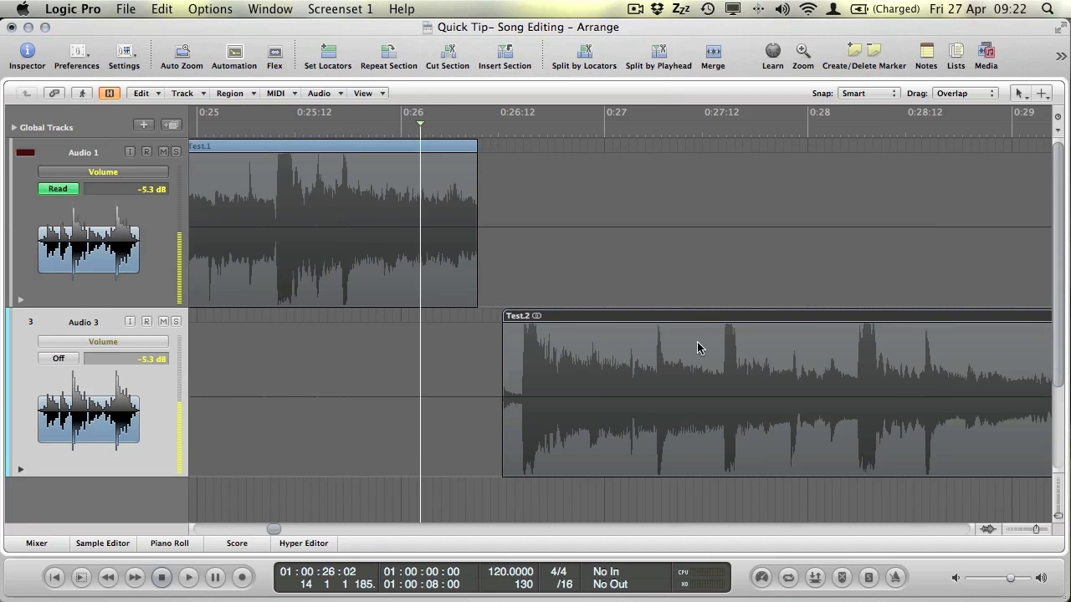
pyautogui.press('Right')
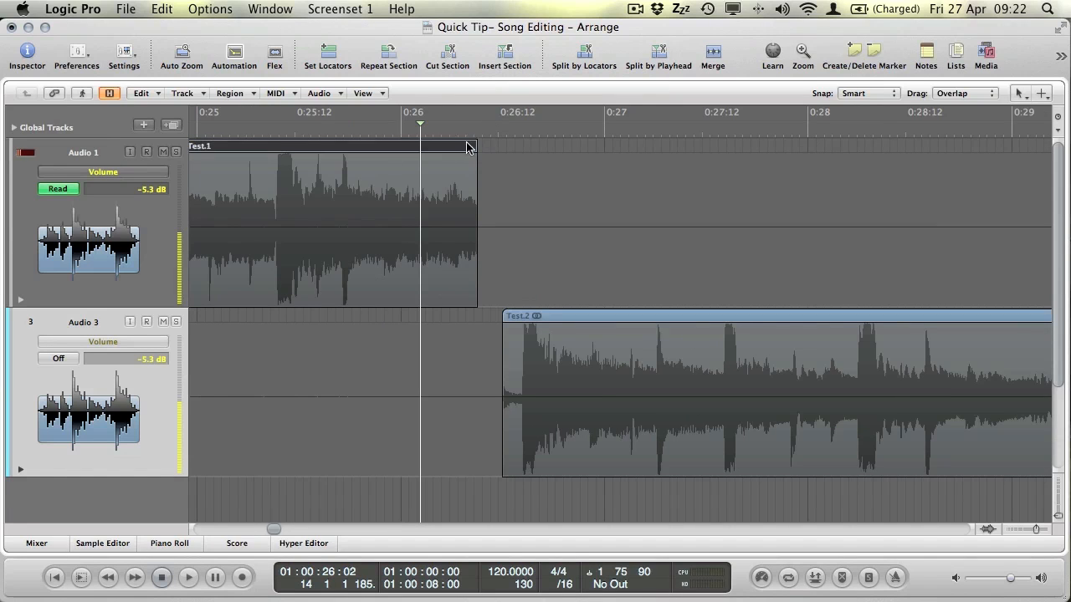
pyautogui.moveTo(533, 147); pyautogui.dragTo(655, 147)
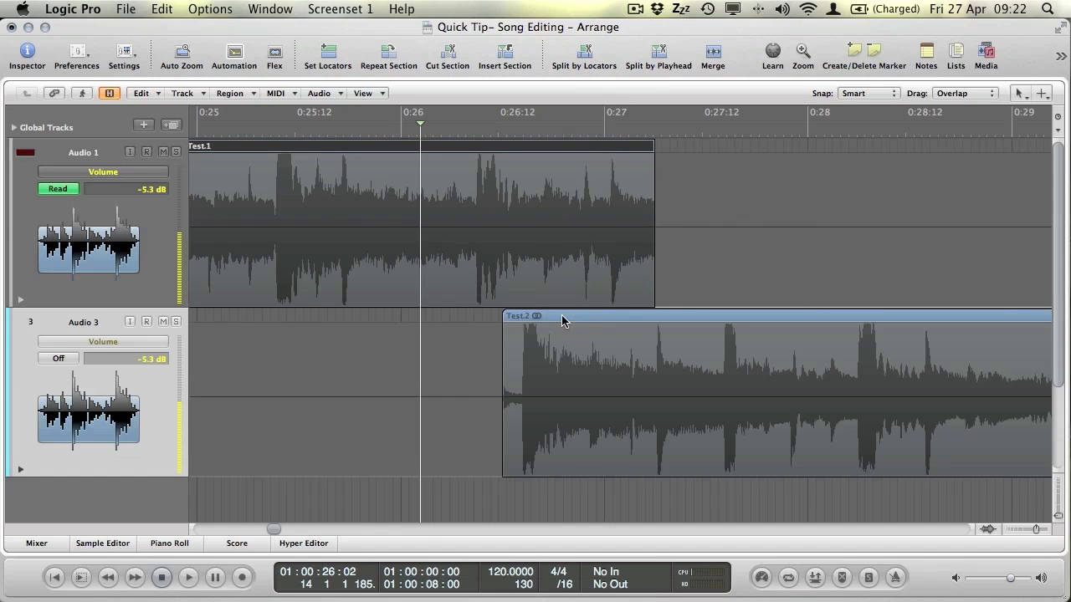
pyautogui.moveTo(562, 320); pyautogui.dragTo(543, 319)
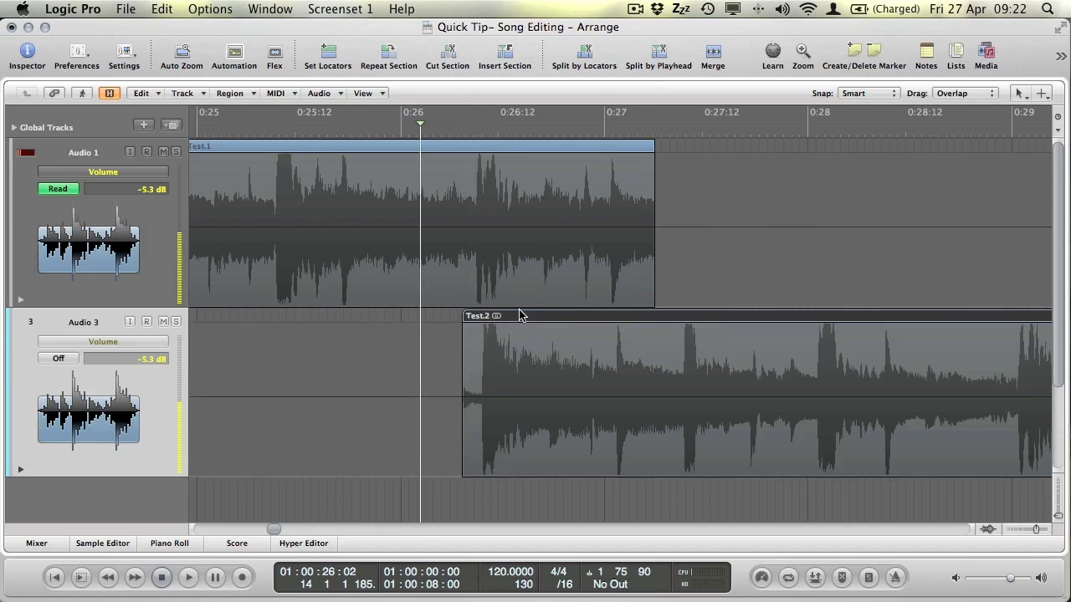
# Nudge Test.2 slightly earlier and play back from just before the overlap.
pyautogui.keyDown('alt'); pyautogui.scroll(-5, 519, 316); pyautogui.keyUp('alt')
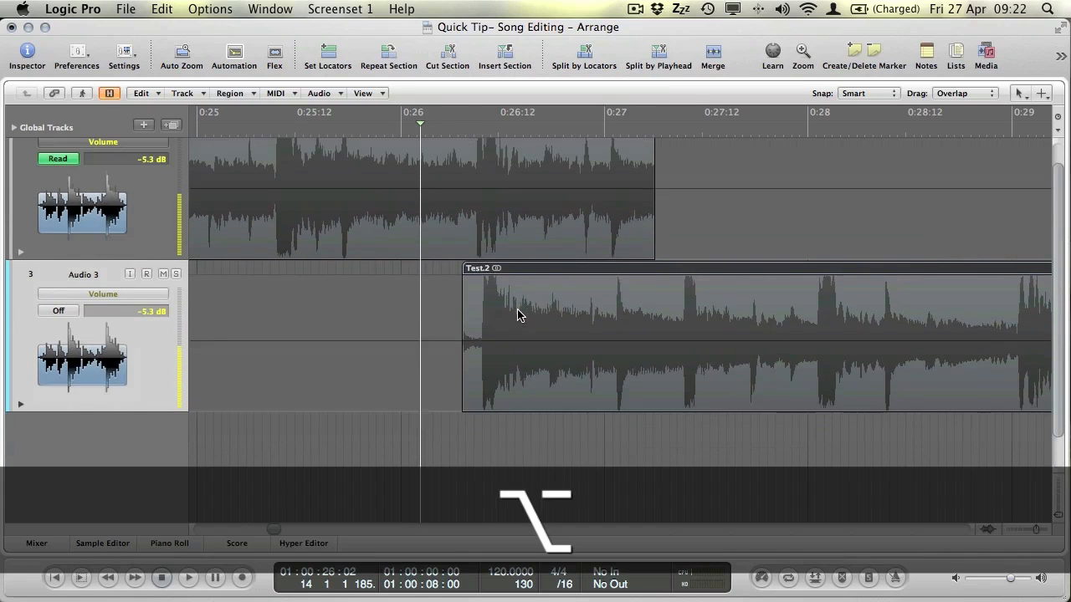
pyautogui.keyDown('alt'); pyautogui.scroll(4, 518, 315); pyautogui.keyUp('alt')
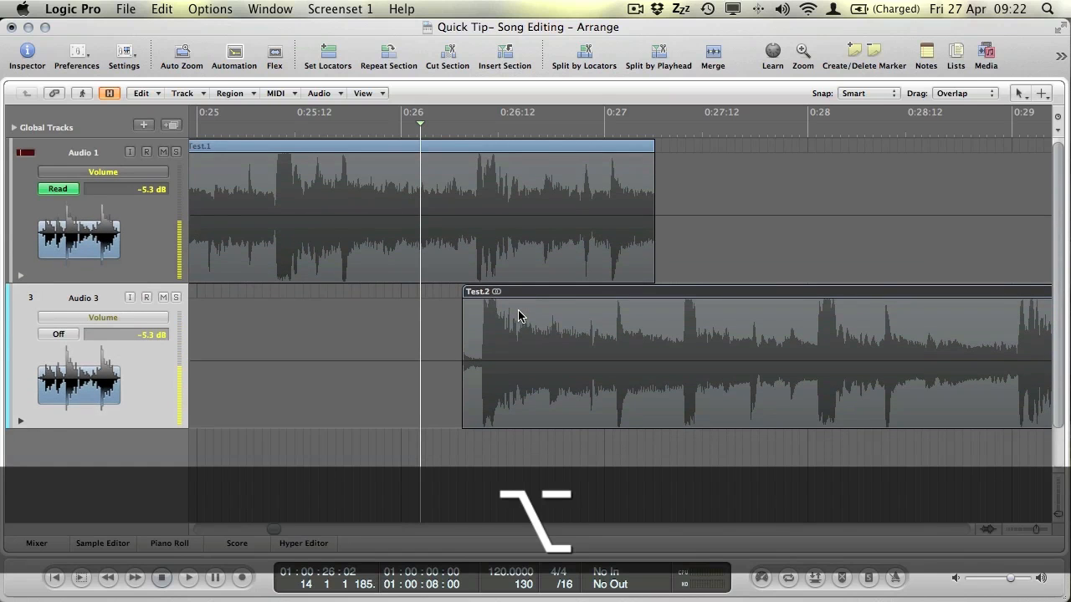
pyautogui.keyDown('alt'); pyautogui.scroll(2, 518, 315); pyautogui.keyUp('alt')
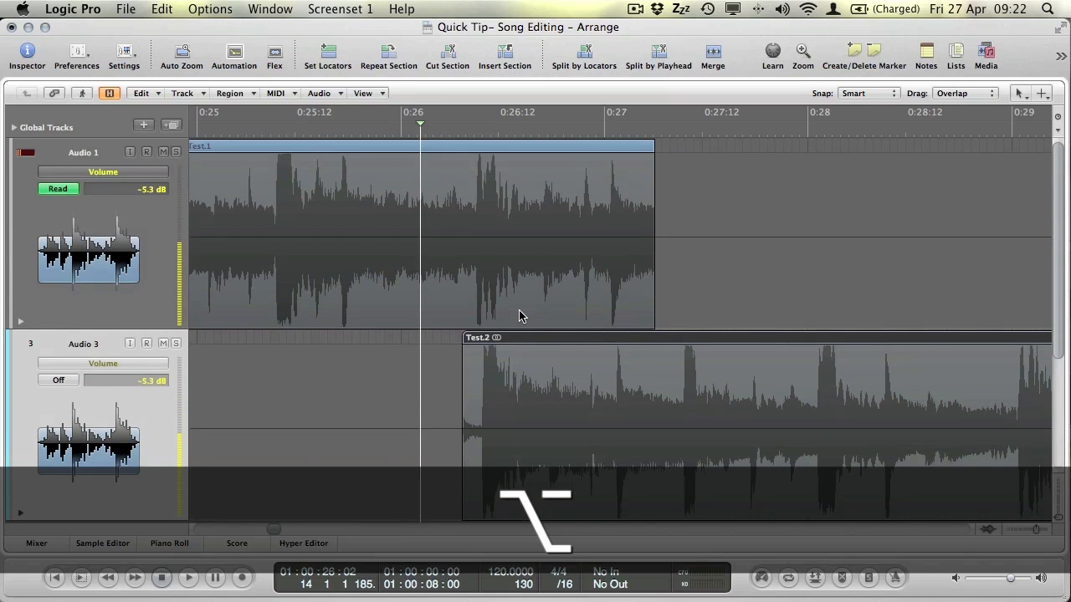
pyautogui.keyDown('alt'); pyautogui.scroll(4, 519, 316); pyautogui.keyUp('alt')
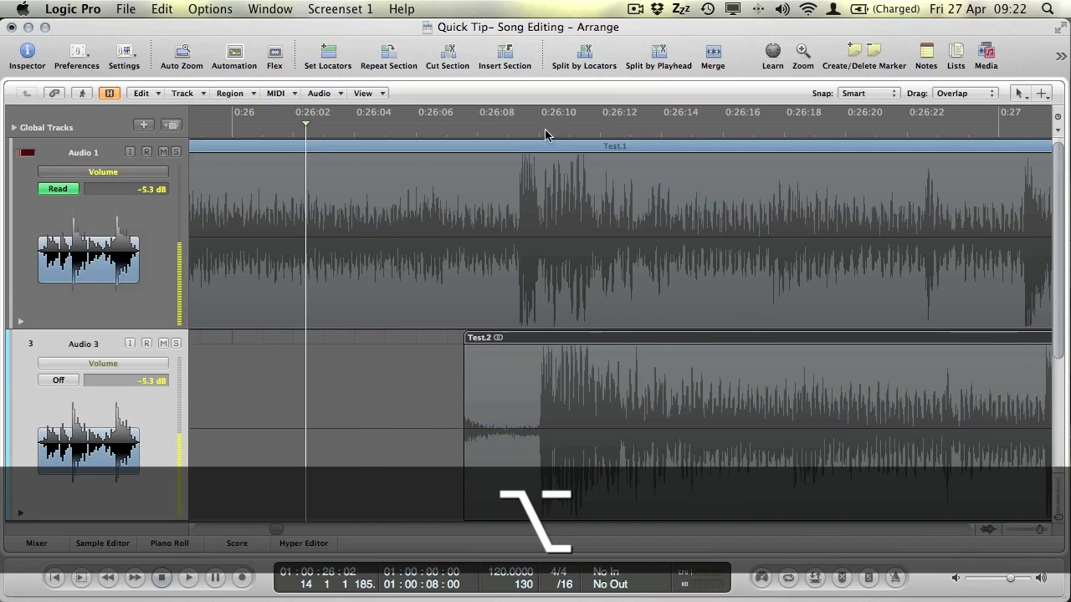
pyautogui.moveTo(545, 340); pyautogui.dragTo(536, 338)
pyautogui.keyDown('alt'); pyautogui.scroll(-4, 548, 353); pyautogui.keyUp('alt')
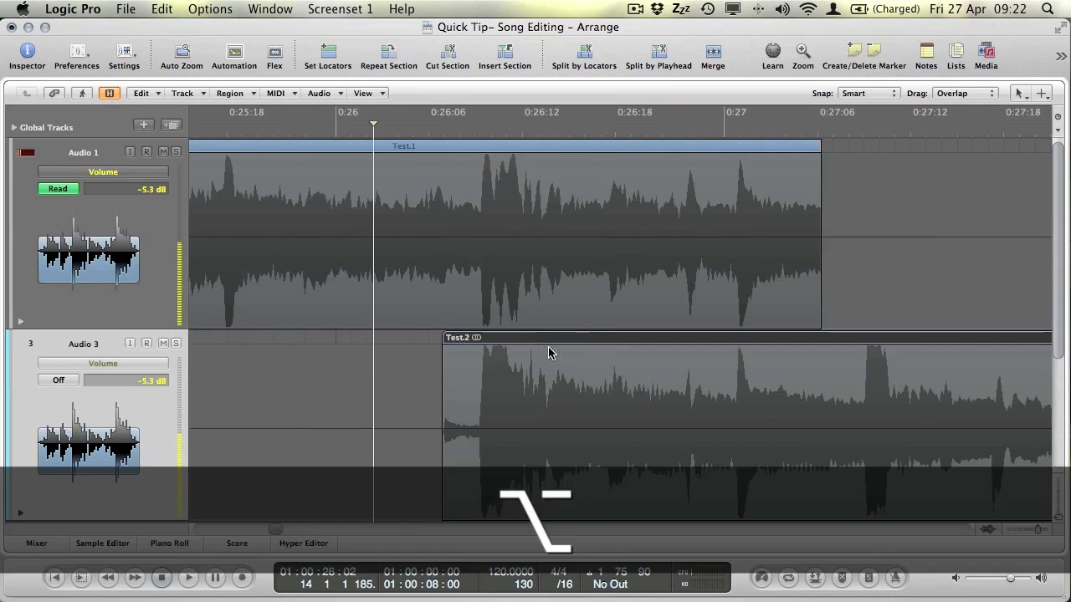
pyautogui.keyDown('alt'); pyautogui.scroll(-3, 548, 352); pyautogui.keyUp('alt')
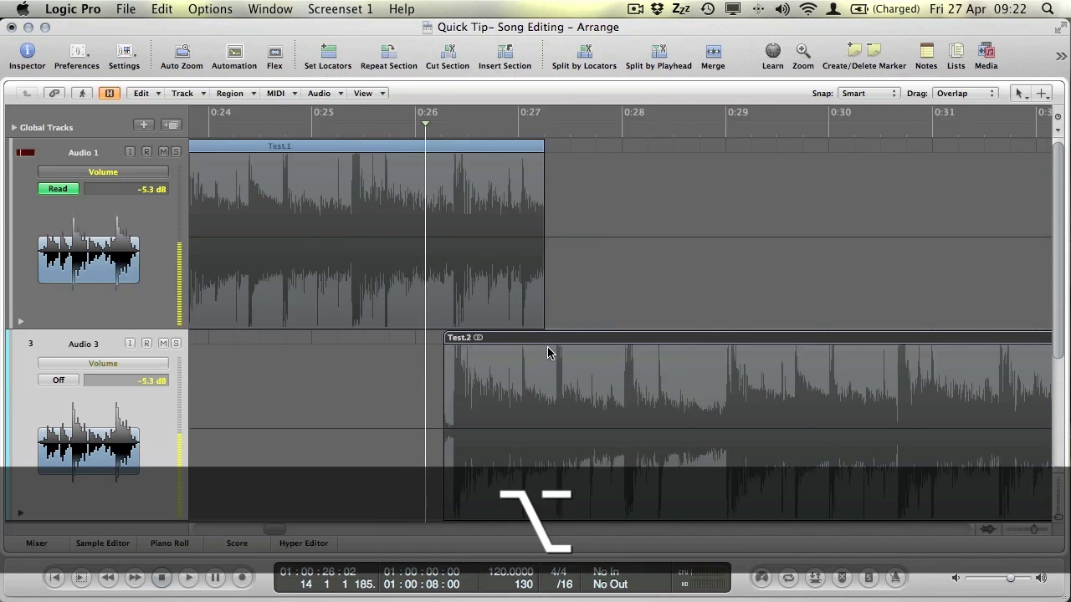
pyautogui.doubleClick(305, 133)
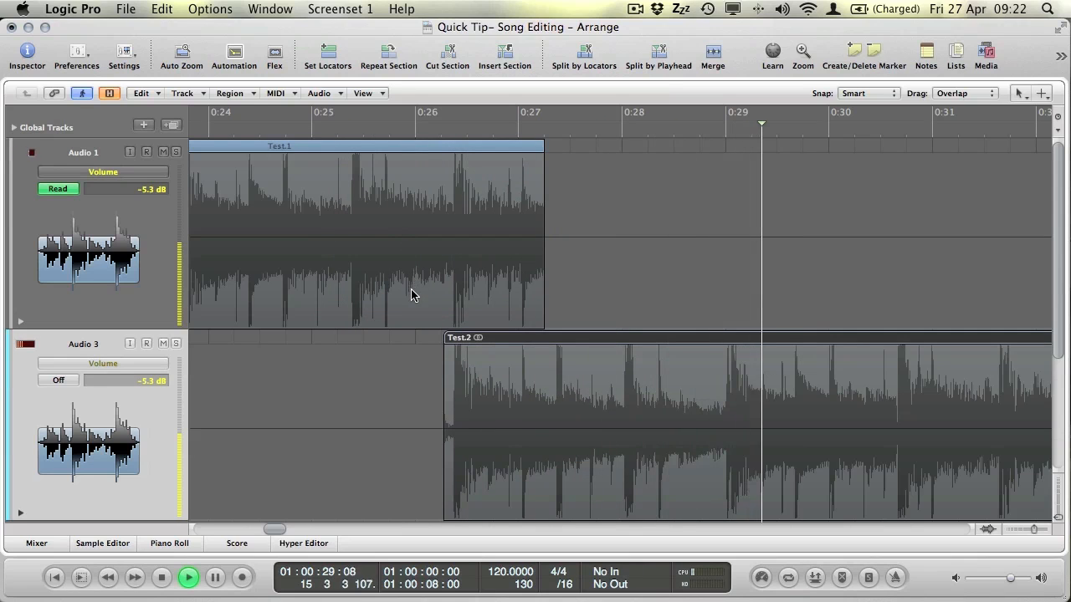
# Stop playback and extend Test.2's start earlier to reveal more audio under Test.1.
pyautogui.press('space')
pyautogui.moveTo(443, 343); pyautogui.dragTo(403, 338)
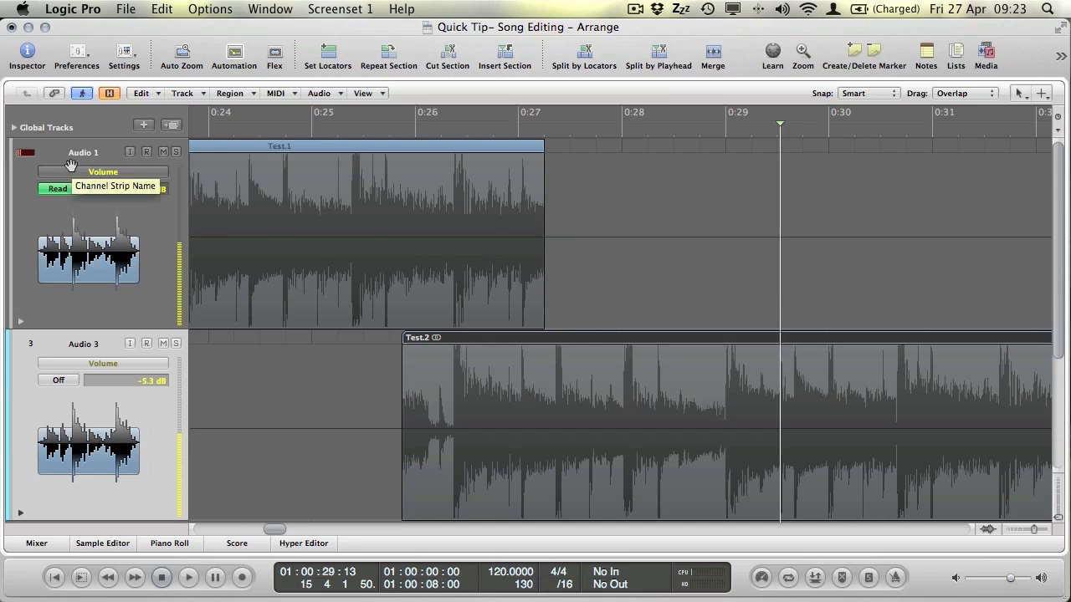
pyautogui.click(102, 174)
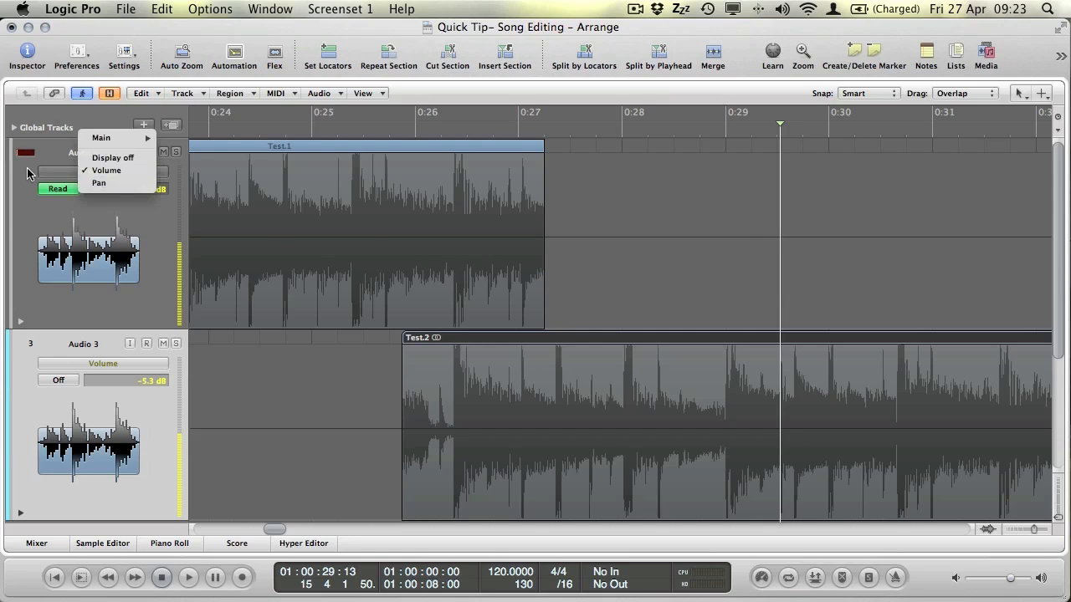
pyautogui.click(61, 172)
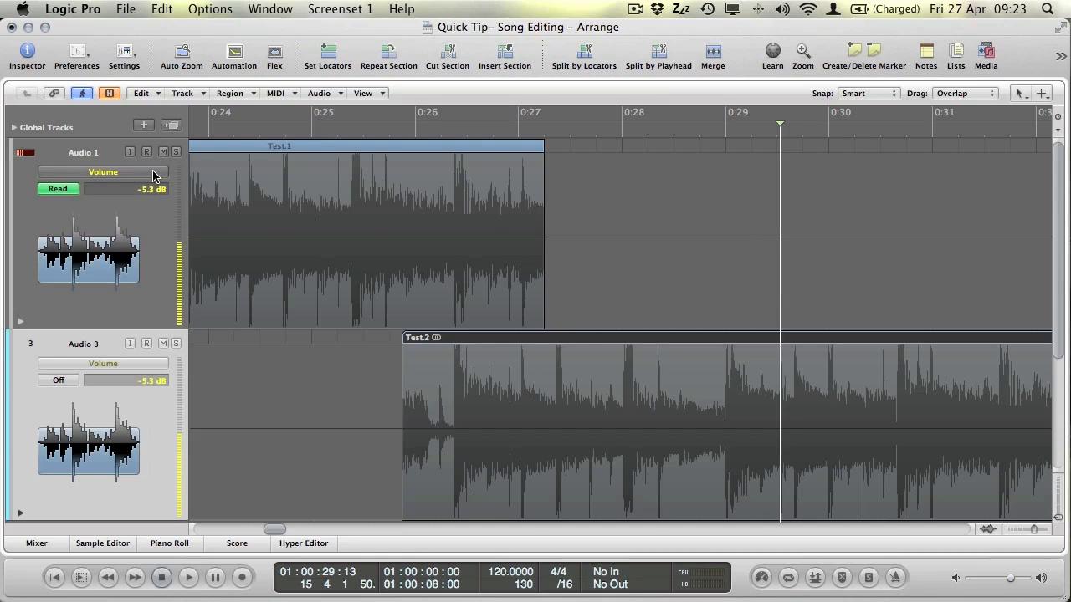
# Switch Audio 1's automation to Pan and back to Volume, then add a -5.3 dB volume point.
pyautogui.click(104, 173)
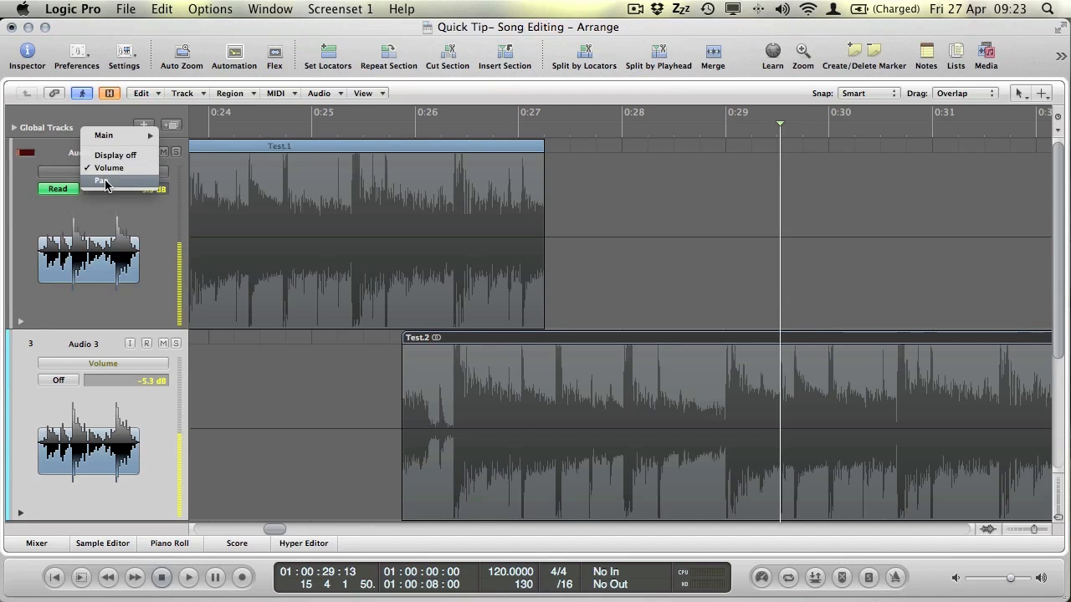
pyautogui.click(103, 180)
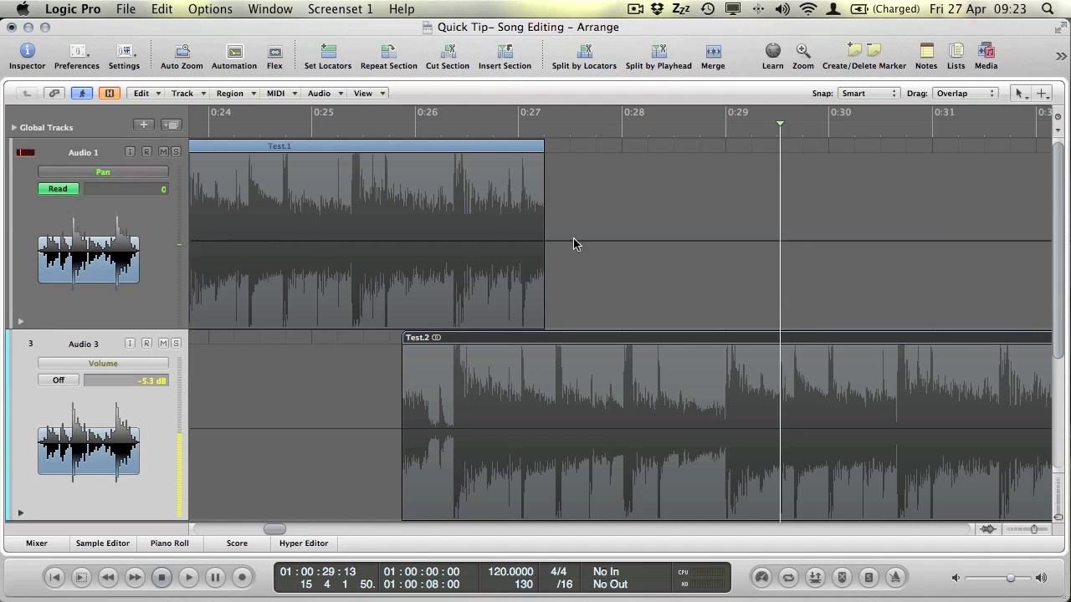
pyautogui.click(130, 173)
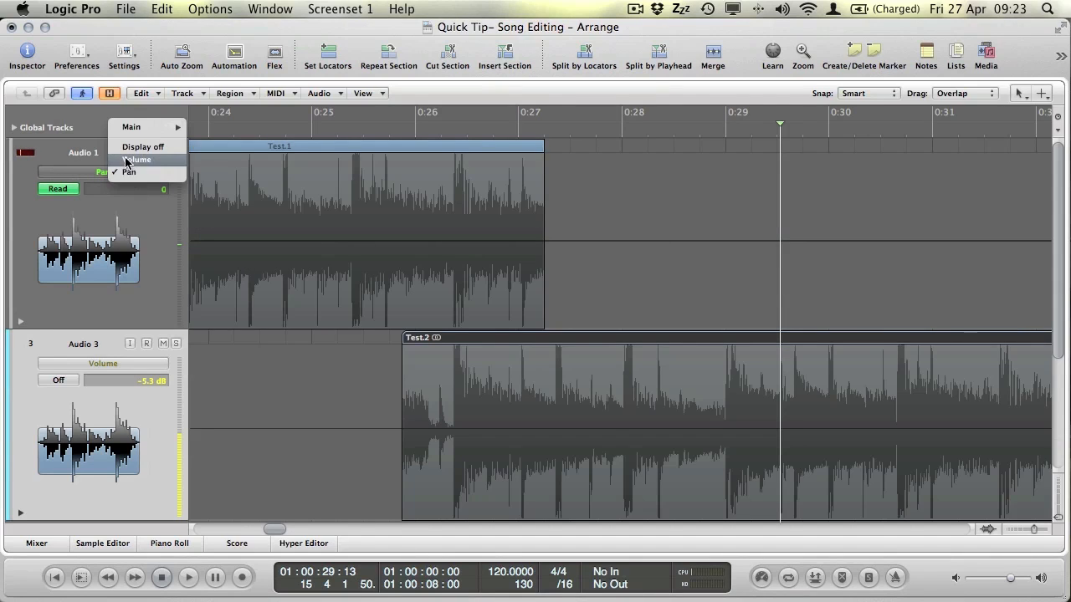
pyautogui.click(126, 160)
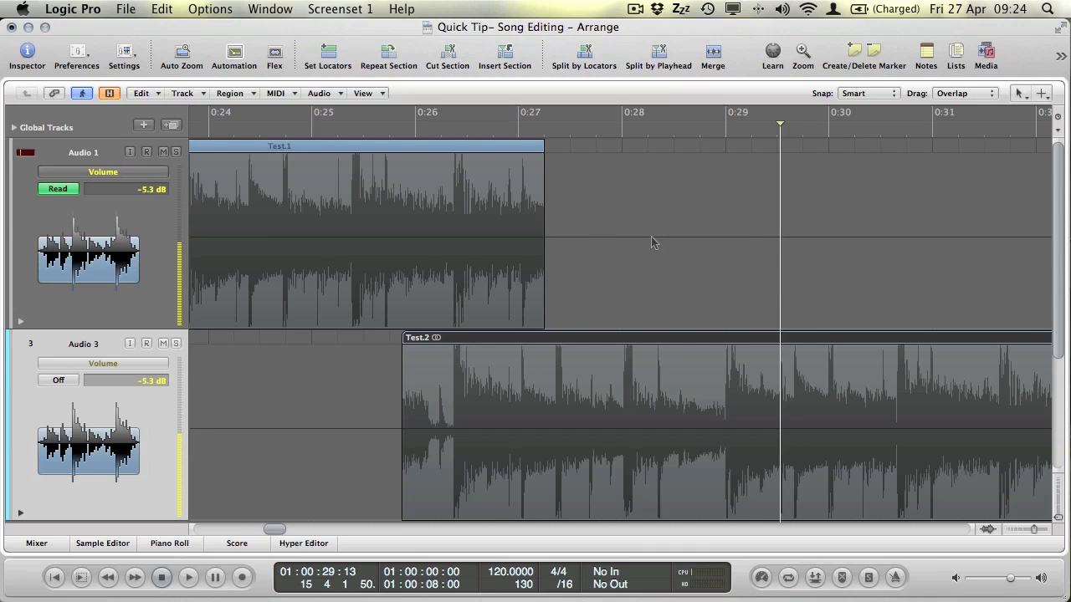
pyautogui.click(453, 238)
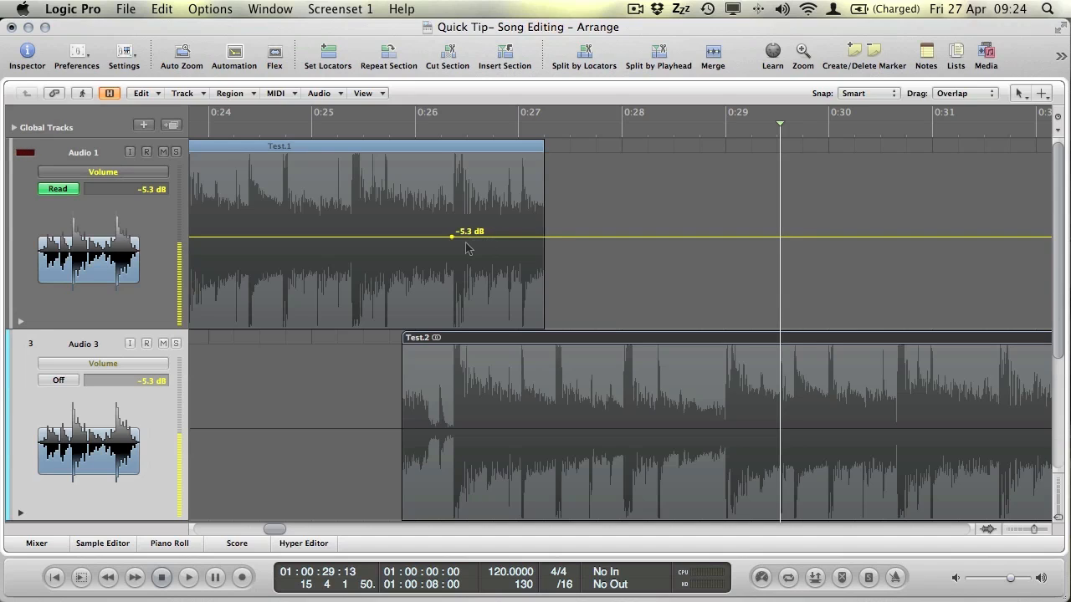
# Add volume nodes so Audio 1 drops to -∞ near 0:27 while Audio 3 rises from -∞ to -5.3 dB.
pyautogui.click(515, 237)
pyautogui.moveTo(514, 238); pyautogui.dragTo(519, 326)
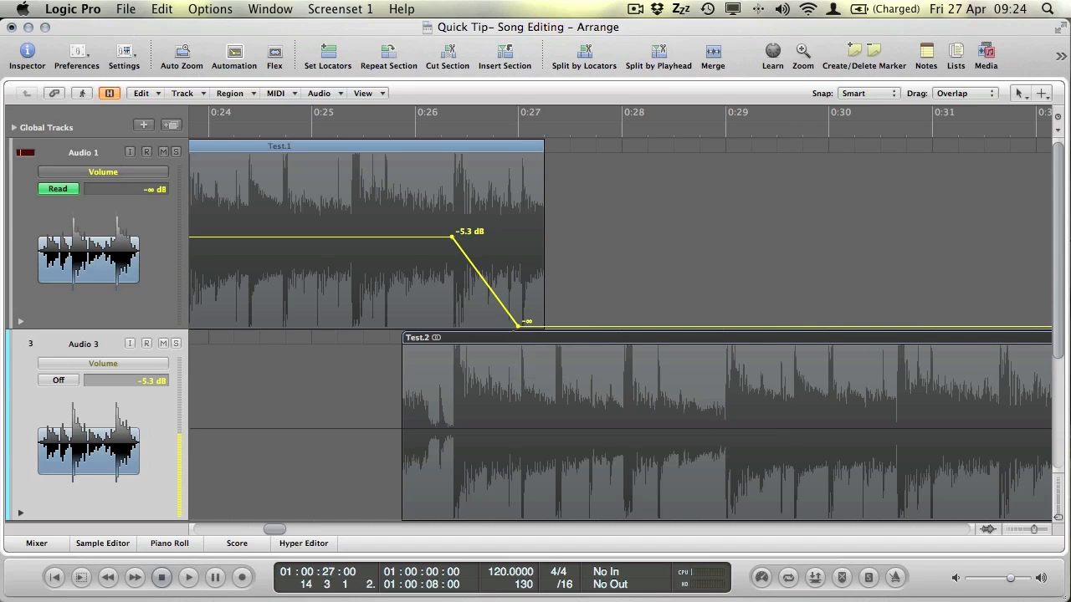
pyautogui.click(458, 431)
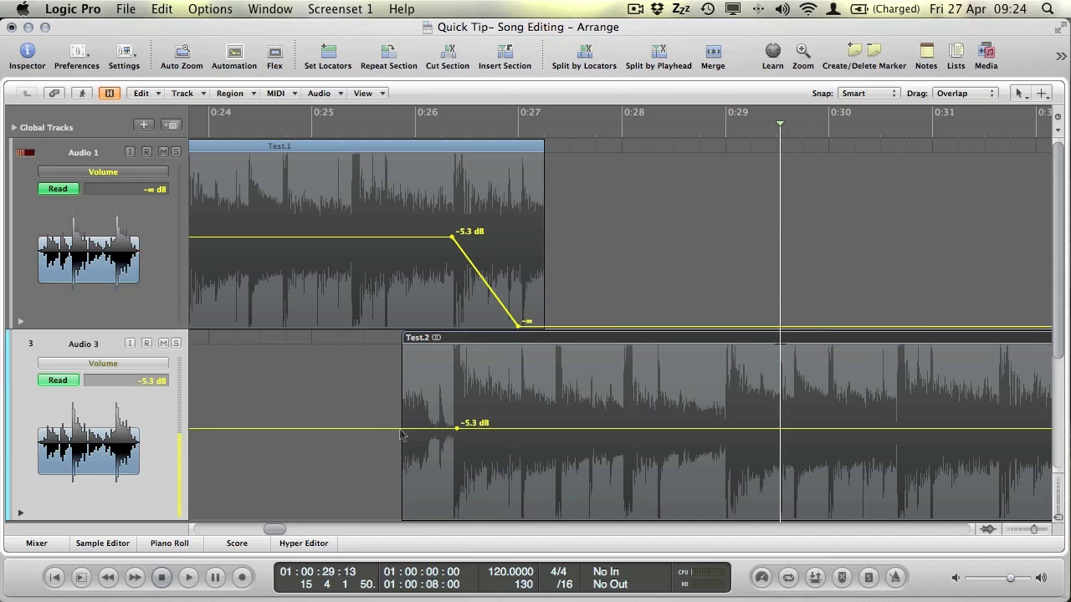
pyautogui.click(410, 429)
pyautogui.moveTo(410, 429); pyautogui.dragTo(410, 516)
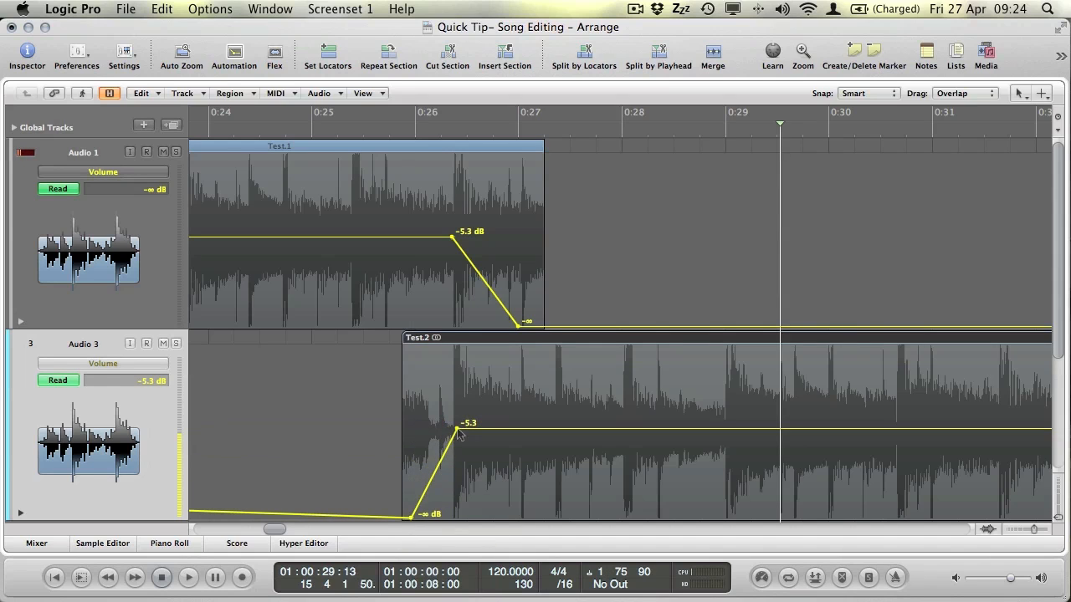
pyautogui.moveTo(457, 429); pyautogui.dragTo(456, 430)
pyautogui.moveTo(452, 239); pyautogui.dragTo(452, 239)
# Play back the crossfade from about 0:24.5.
pyautogui.click(262, 128)
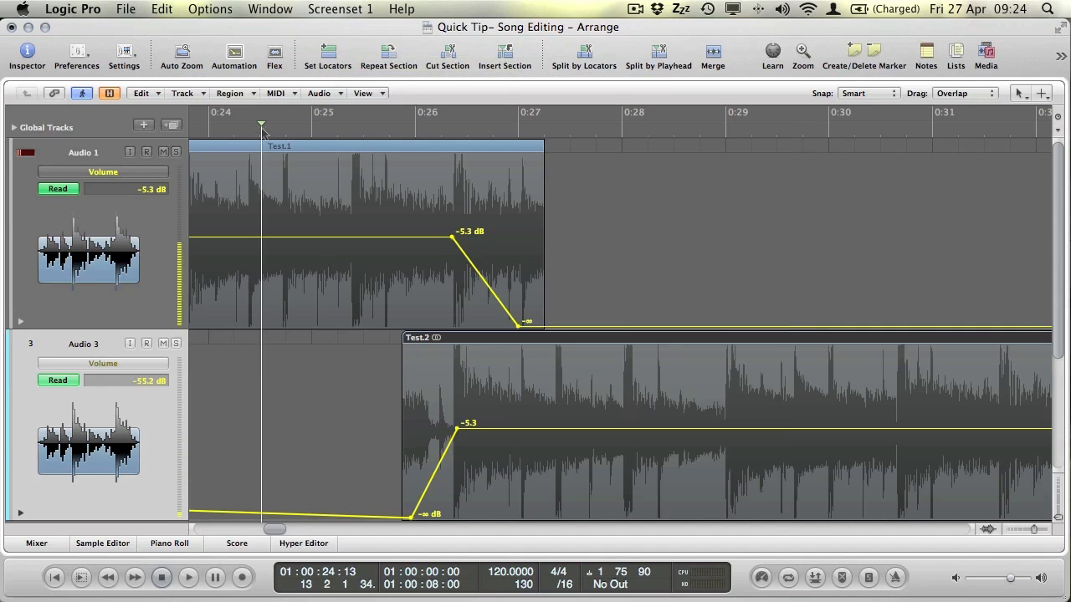
pyautogui.press('space')
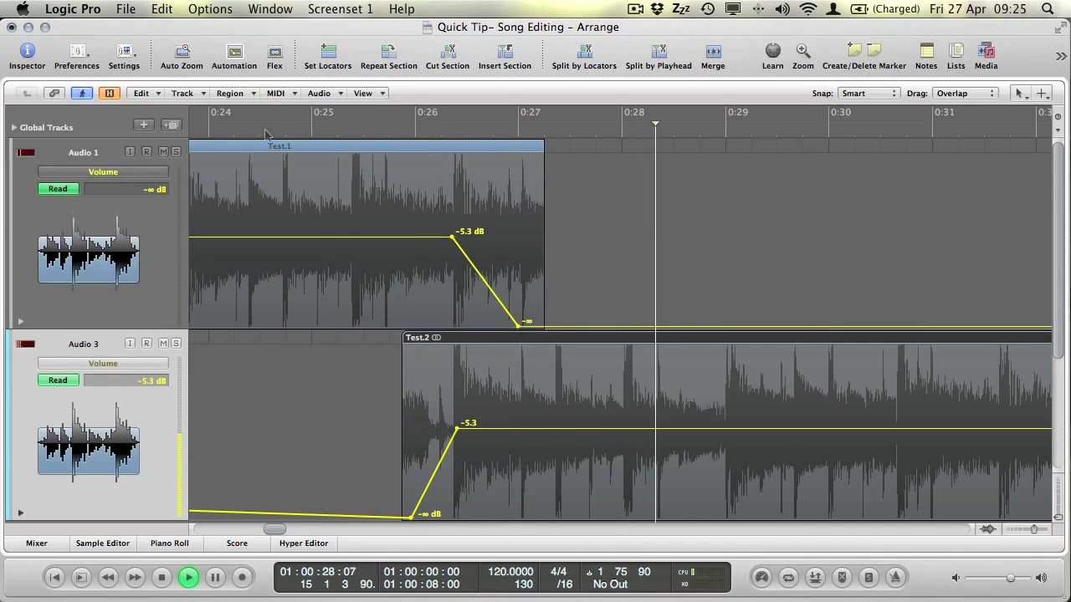
pyautogui.press('space')
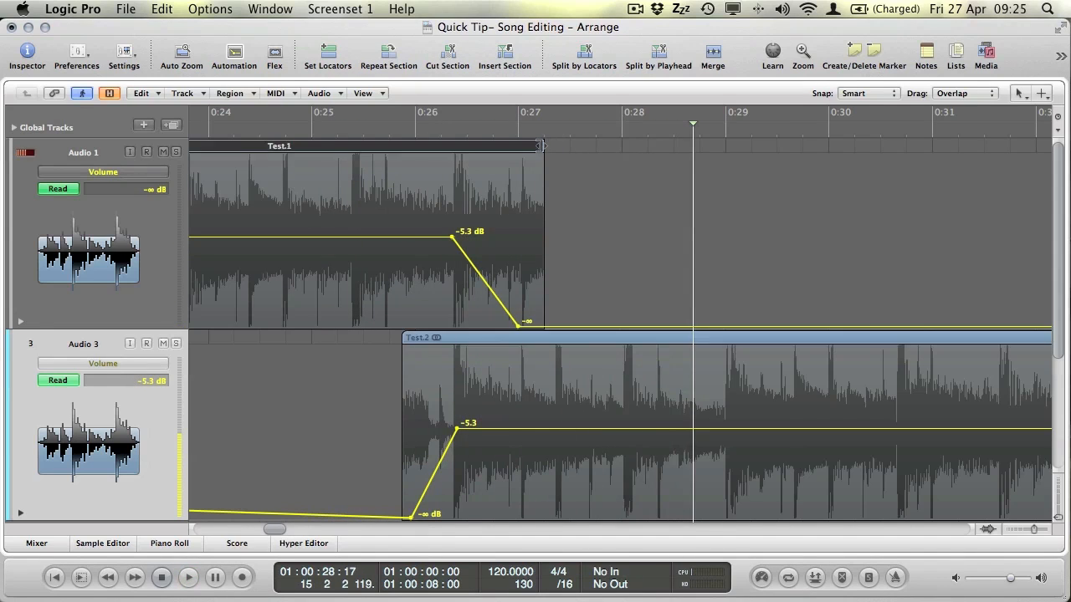
# Extend Test.1 to about 0:28 and shift Audio 3's fade-in to reach -5.3 dB near 0:27.
pyautogui.moveTo(540, 150); pyautogui.dragTo(619, 149)
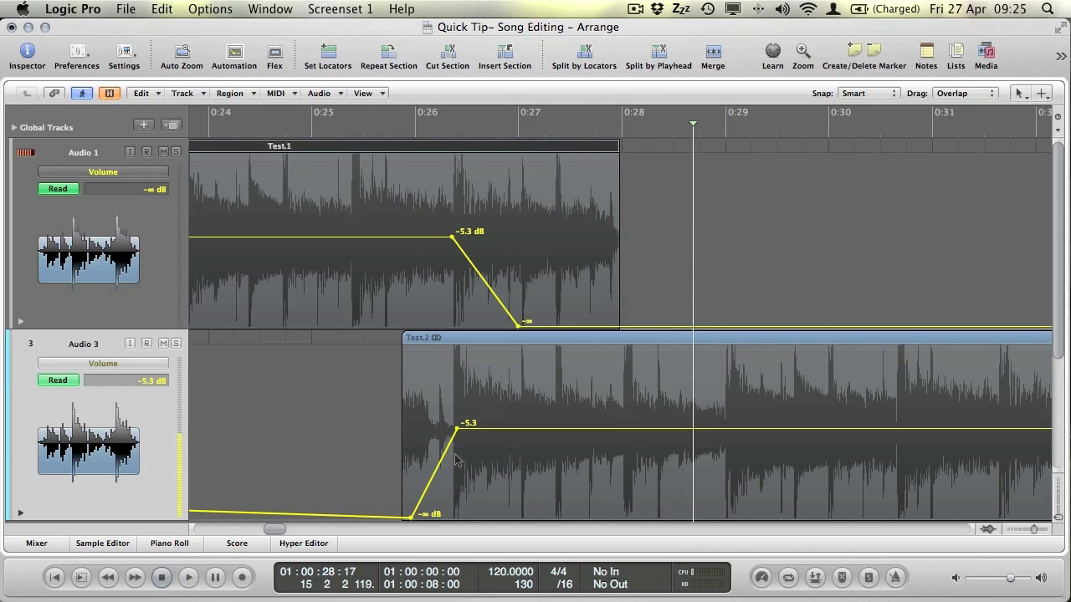
pyautogui.moveTo(440, 468); pyautogui.dragTo(489, 470)
pyautogui.moveTo(505, 431); pyautogui.dragTo(518, 431)
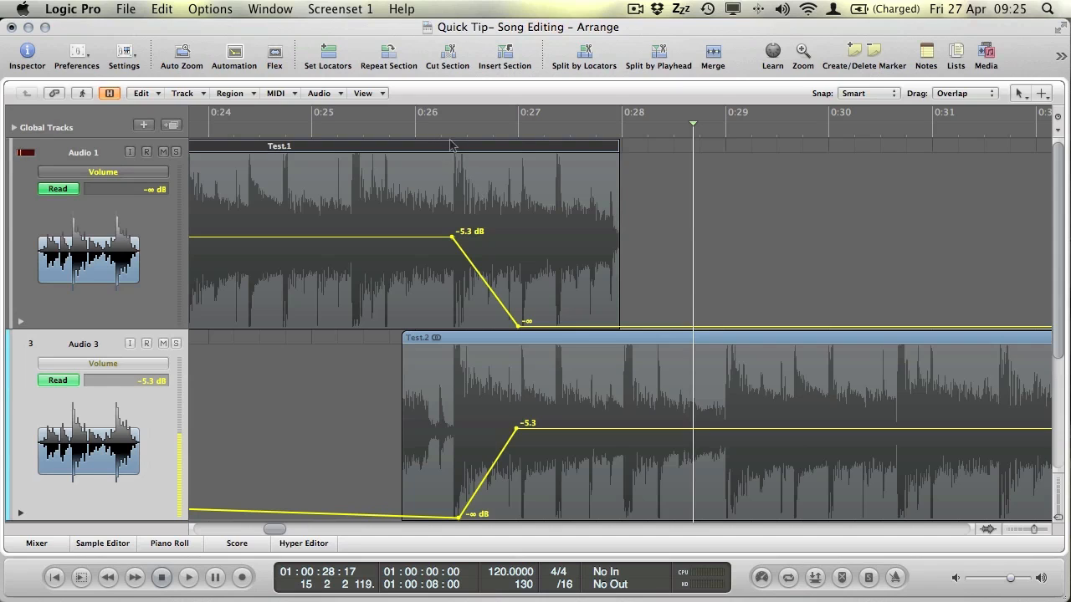
# Audition the revised crossfade from about 0:24.
pyautogui.click(251, 134)
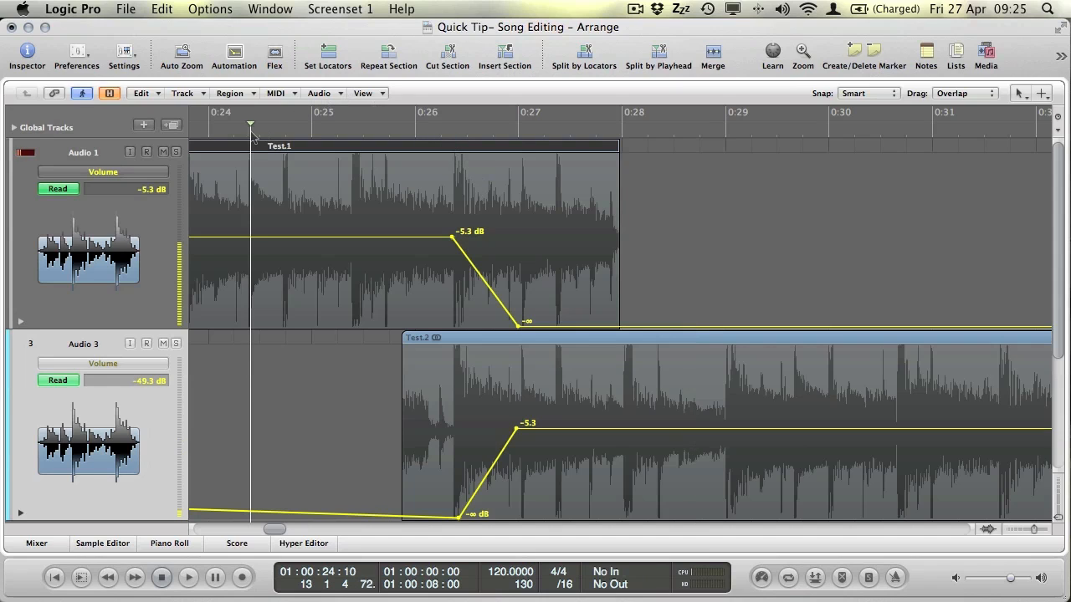
pyautogui.click(225, 135)
pyautogui.press('space')
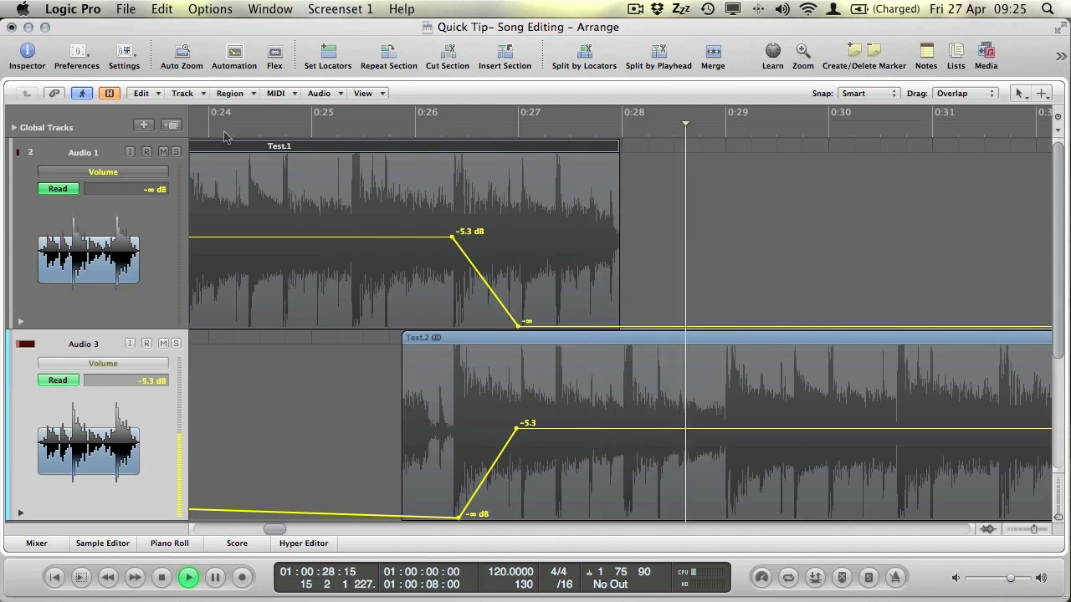
pyautogui.press('space')
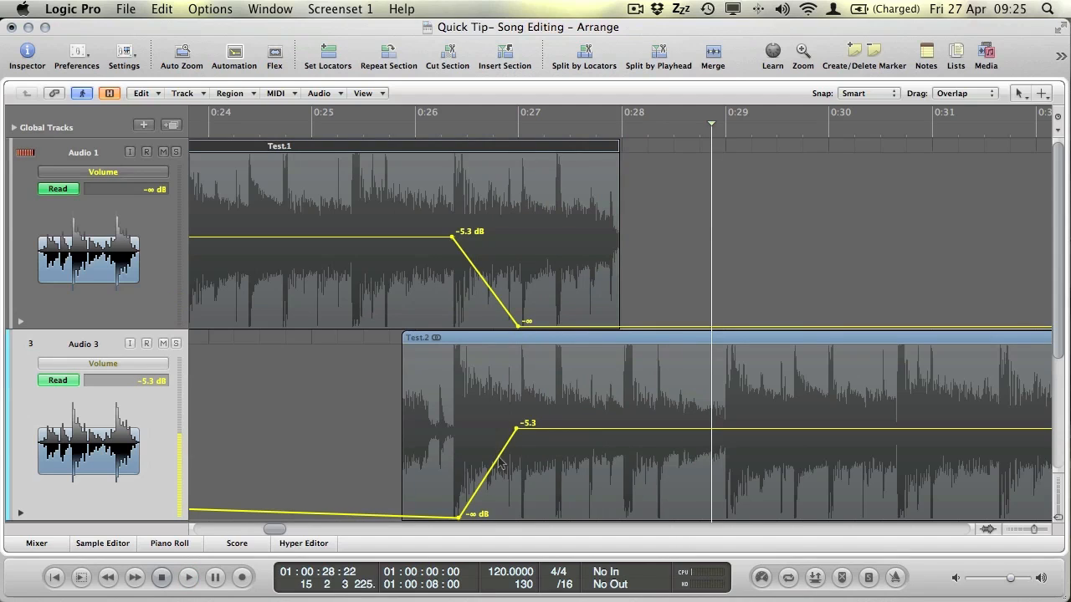
# Shift Test.2's fade-in earlier and start Test.1's fade-out at about 0:26.3.
pyautogui.moveTo(501, 462); pyautogui.dragTo(446, 463)
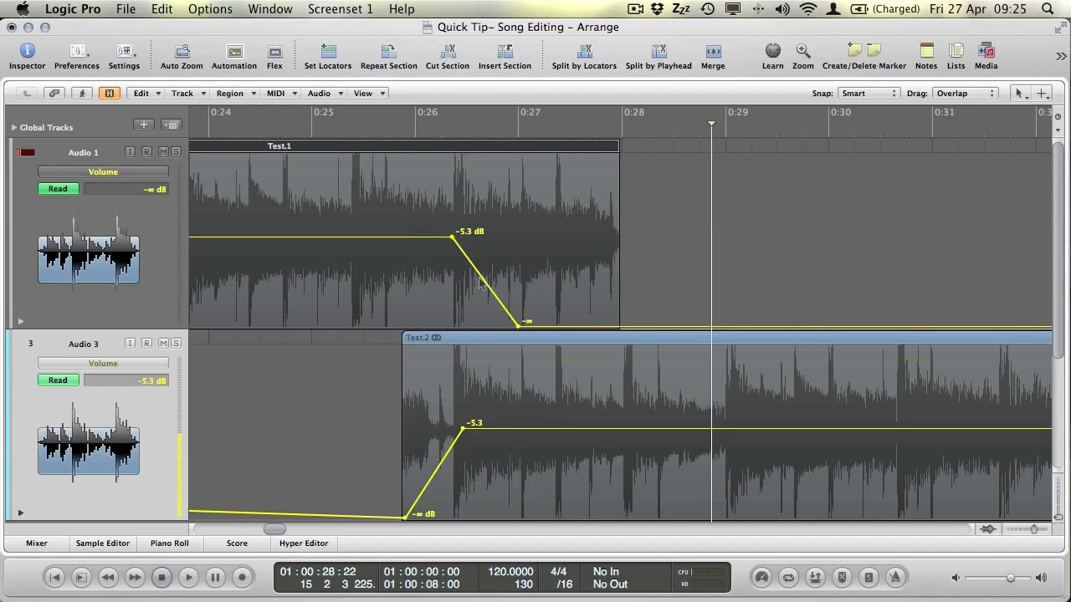
pyautogui.moveTo(504, 285); pyautogui.dragTo(530, 286)
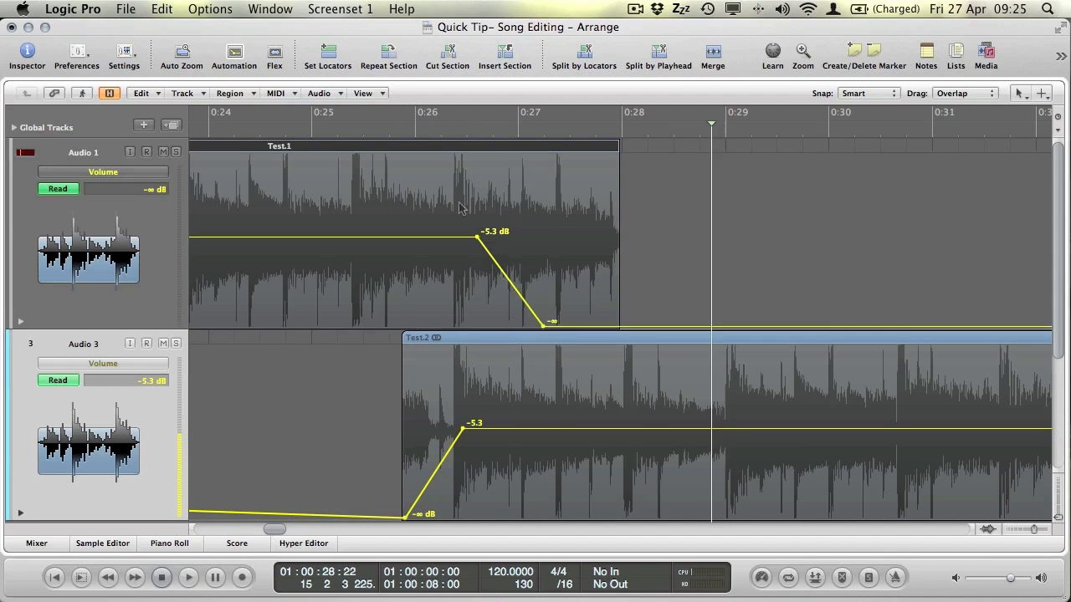
pyautogui.click(446, 126)
pyautogui.moveTo(446, 125); pyautogui.dragTo(467, 125)
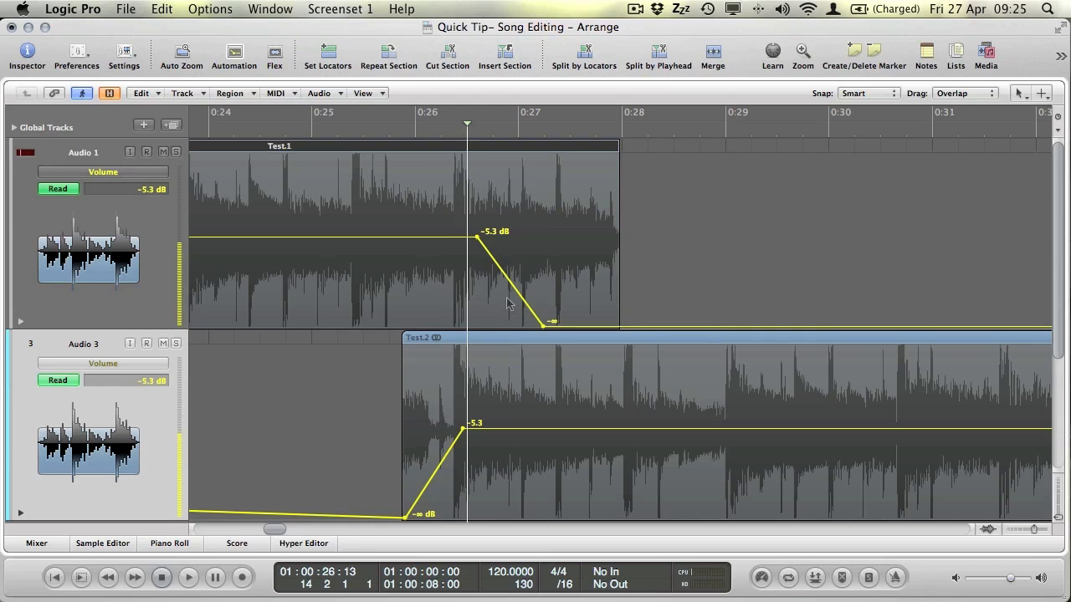
pyautogui.moveTo(514, 295); pyautogui.dragTo(504, 295)
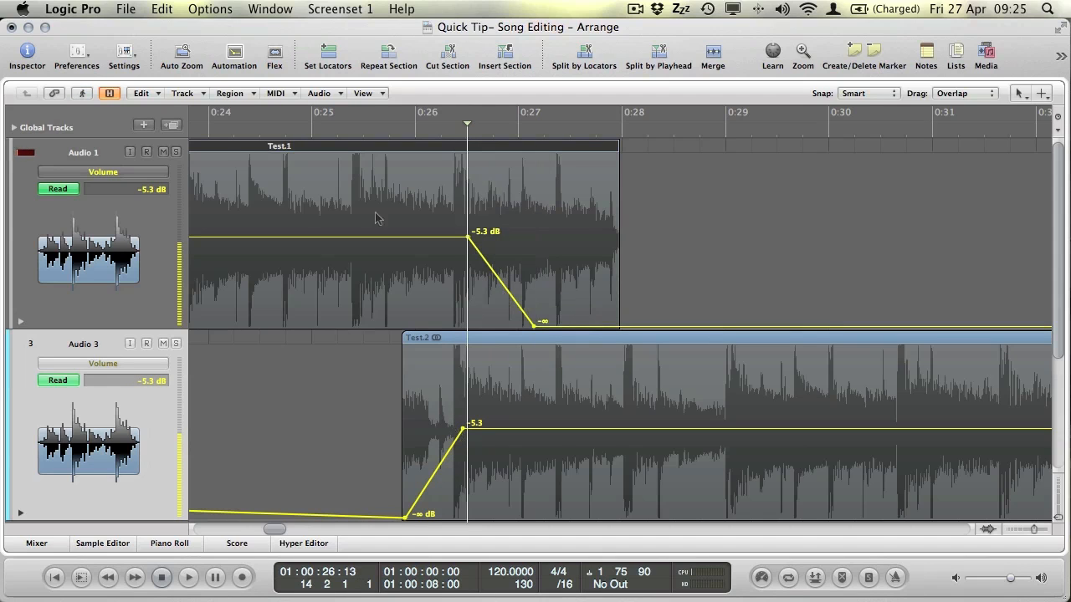
# Replay from 0:24, then move Test.1's fade-out slightly earlier and Test.2's fade-in slightly later.
pyautogui.click(207, 132)
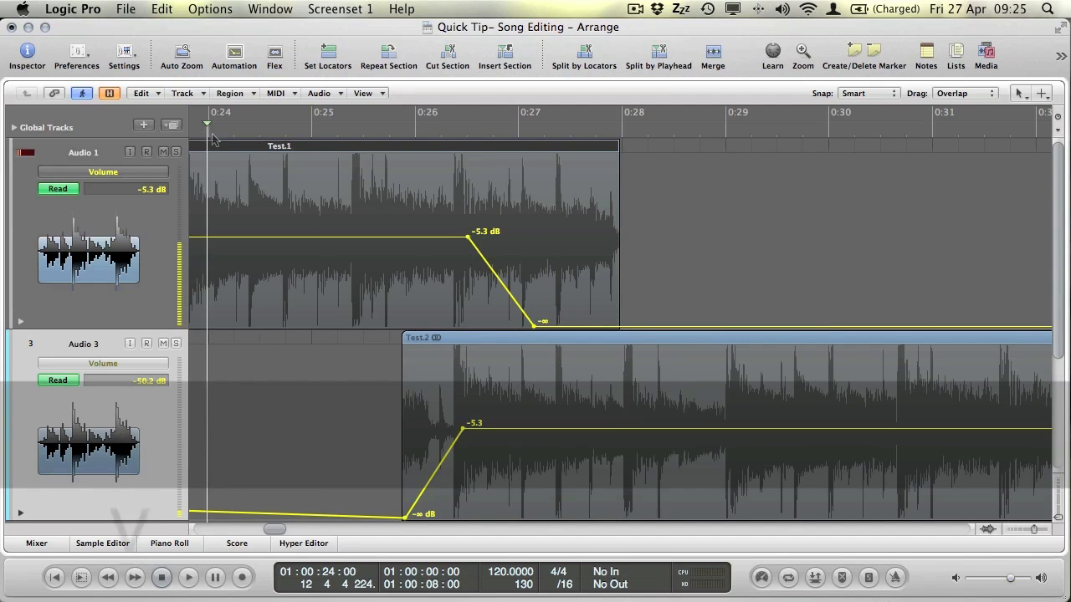
pyautogui.press('space')
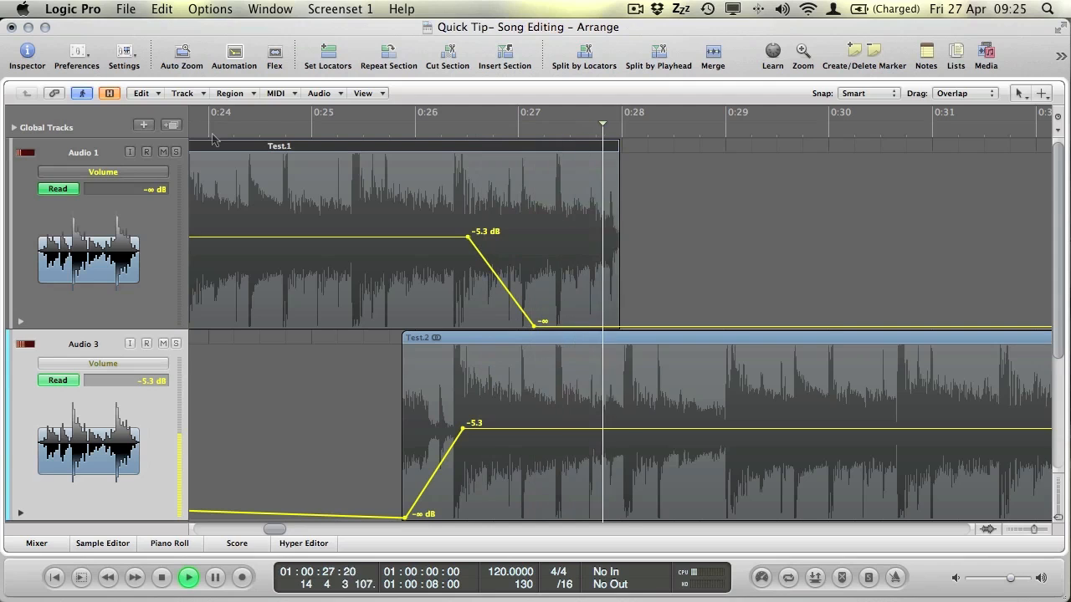
pyautogui.press('space')
pyautogui.moveTo(494, 276); pyautogui.dragTo(472, 276)
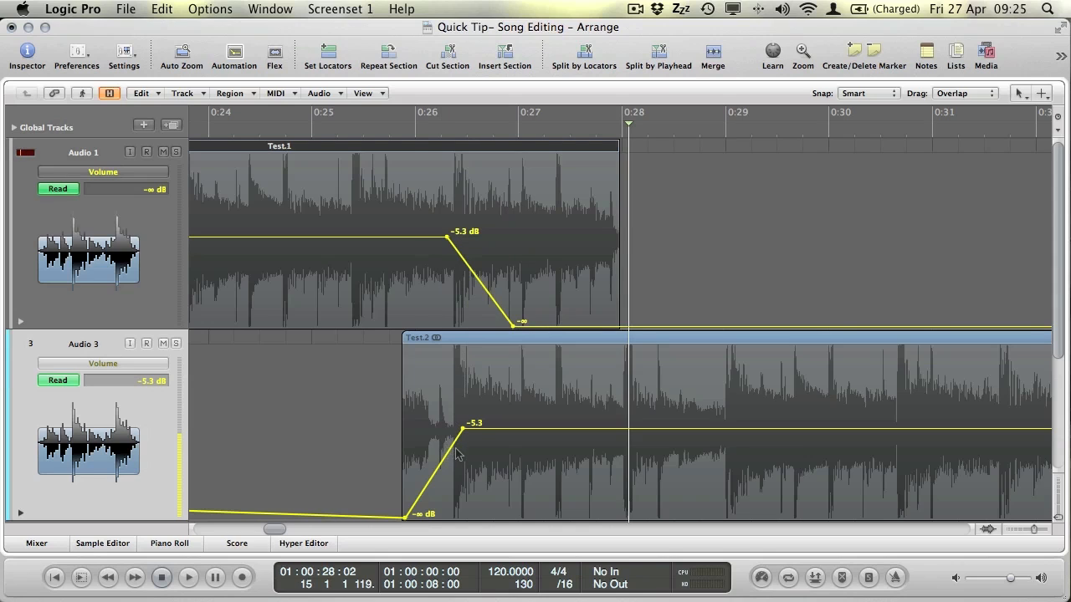
pyautogui.moveTo(456, 453); pyautogui.dragTo(467, 453)
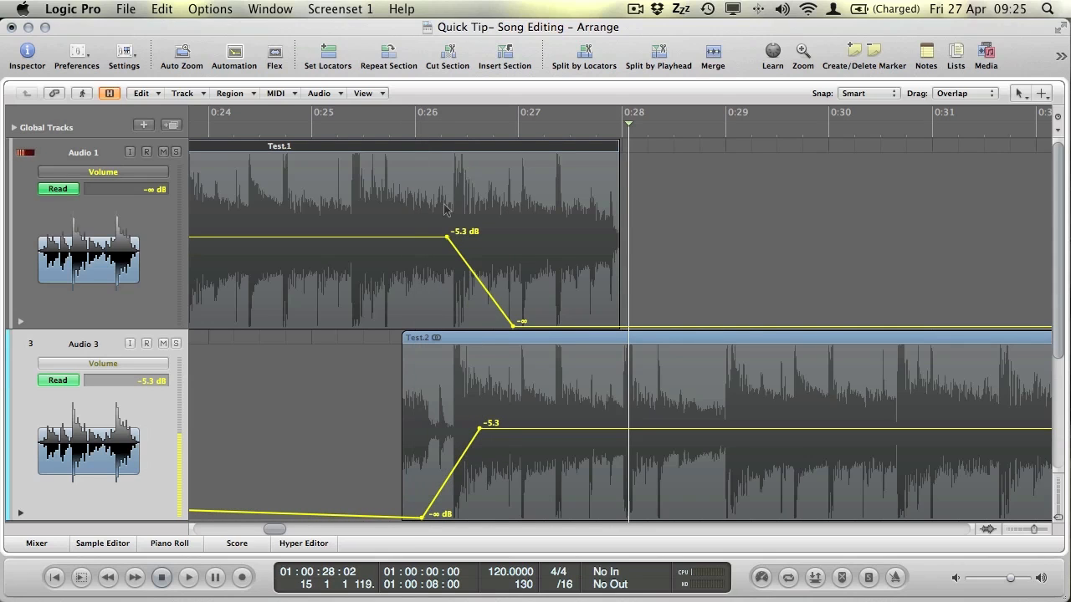
# Bend Test.1's fade-out through -12.3 and end it at the region's end, auditioning from 0:25.6.
pyautogui.click(480, 282)
pyautogui.moveTo(512, 326); pyautogui.dragTo(541, 327)
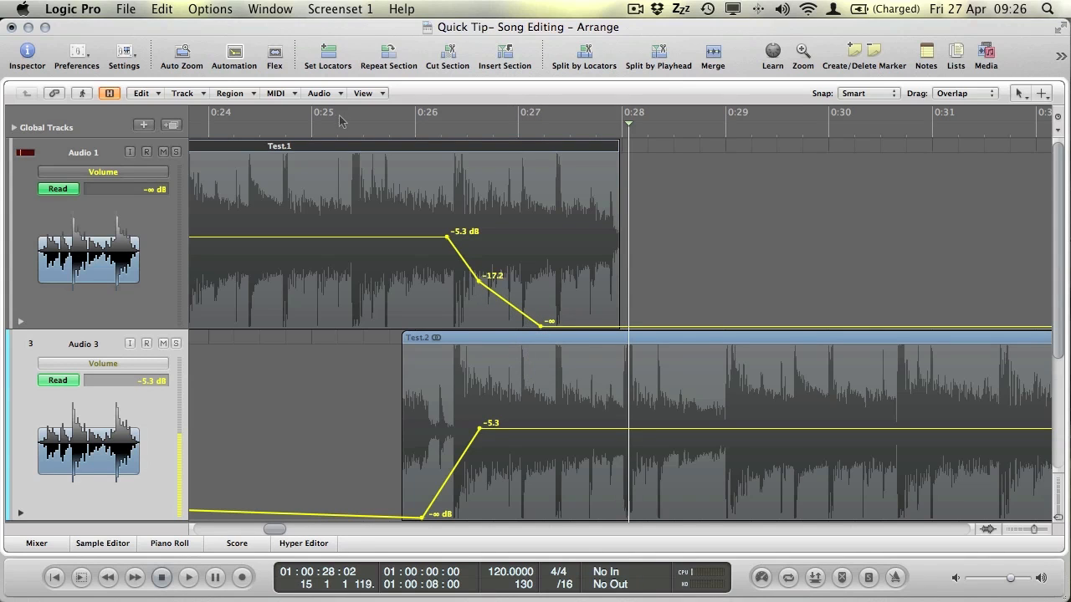
pyautogui.doubleClick(376, 126)
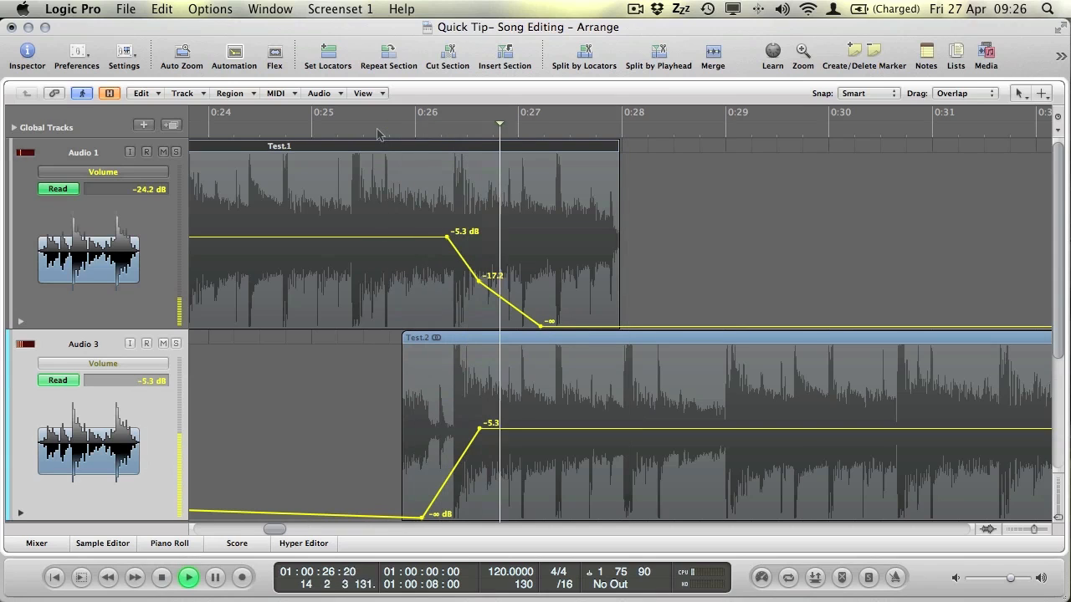
pyautogui.press('space')
pyautogui.moveTo(542, 326); pyautogui.dragTo(613, 326)
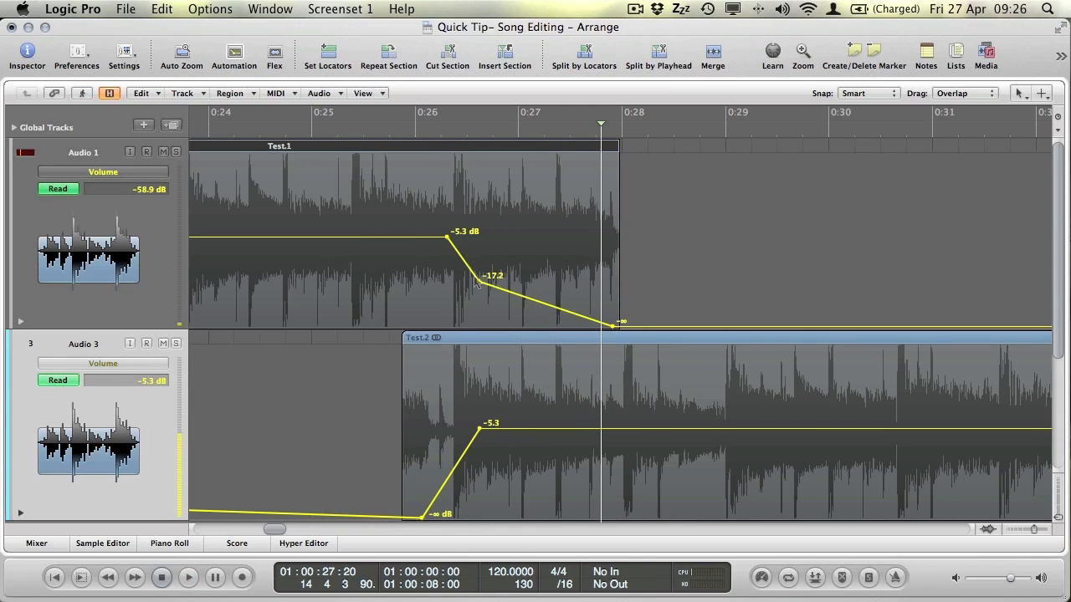
pyautogui.moveTo(480, 285); pyautogui.dragTo(479, 267)
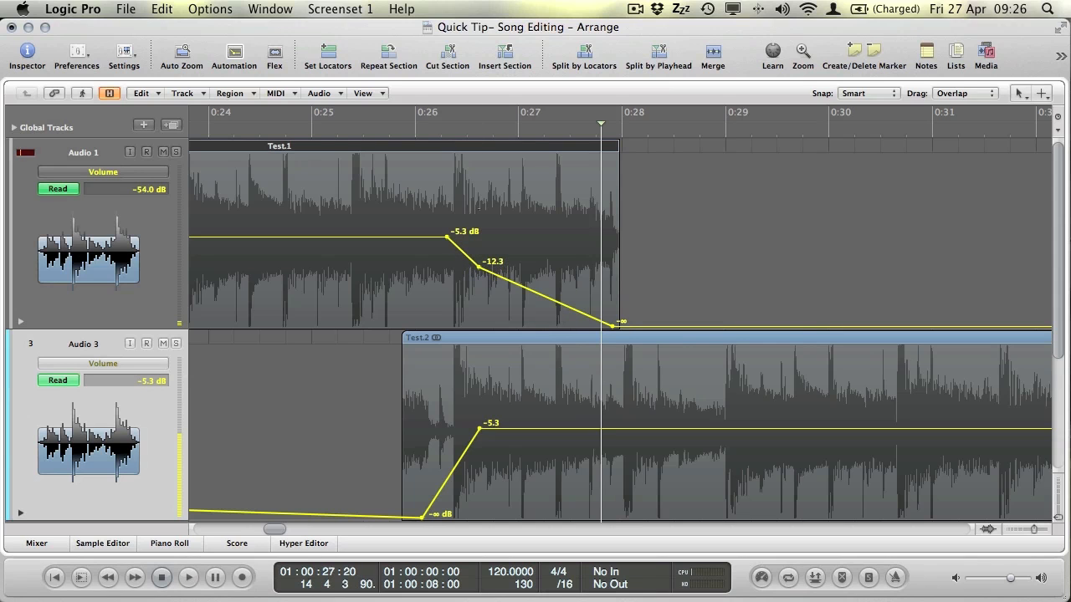
pyautogui.doubleClick(374, 139)
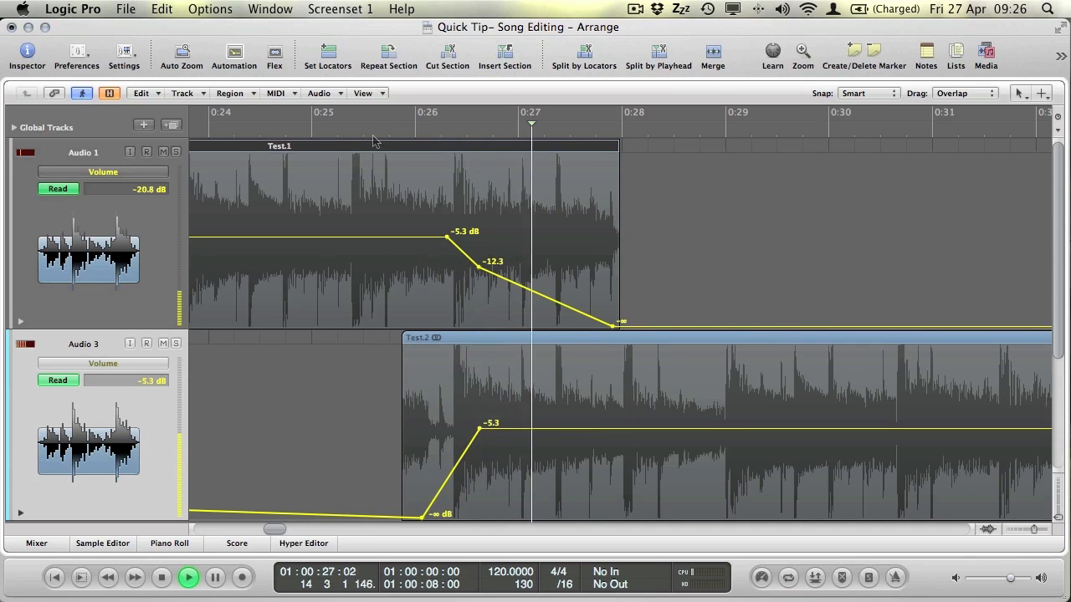
pyautogui.press('space')
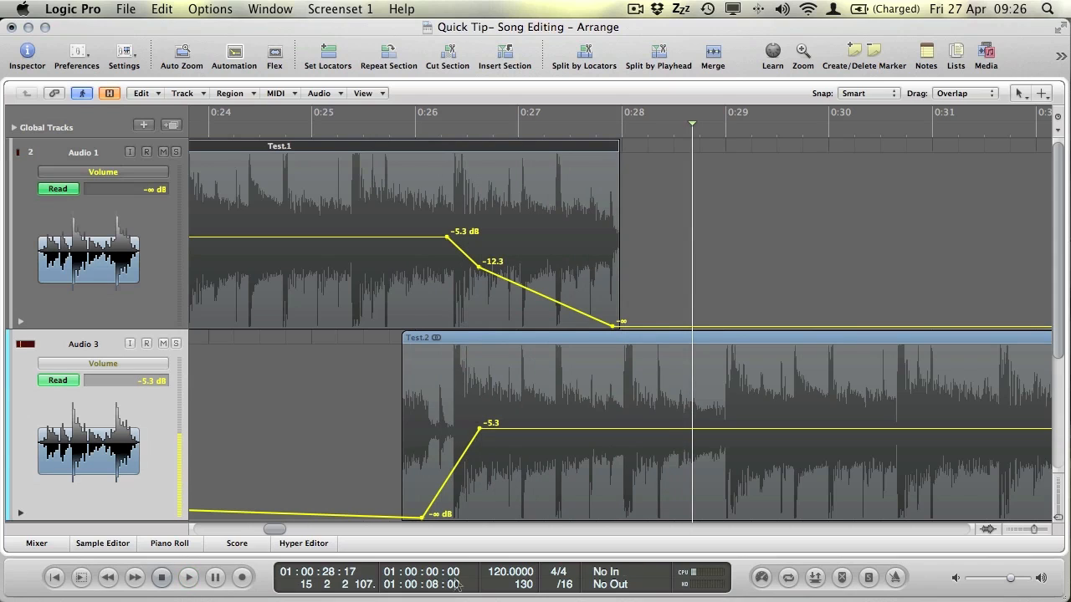
# Bend Test.2's fade-in through -9.3 dB with its -5.3 point moved later, auditioning the fades.
pyautogui.click(461, 462)
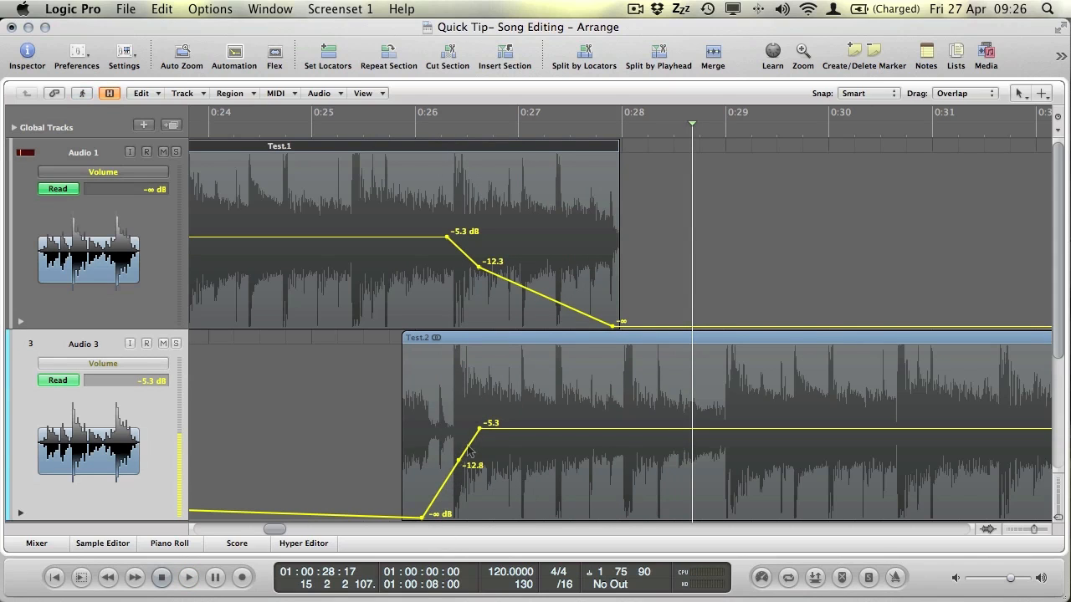
pyautogui.moveTo(480, 428); pyautogui.dragTo(504, 428)
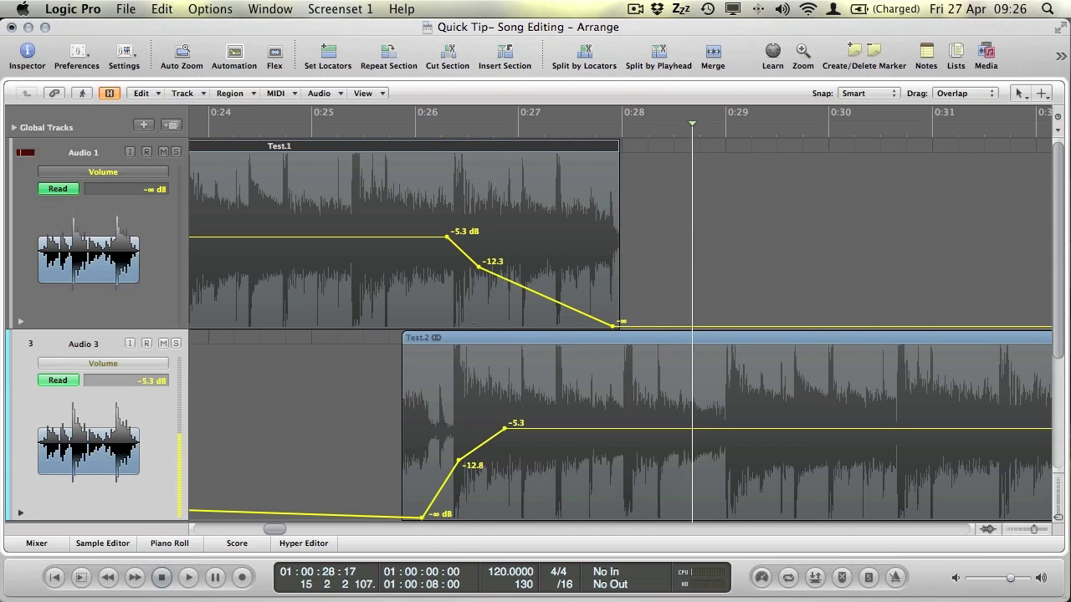
pyautogui.click(358, 132)
pyautogui.press('space')
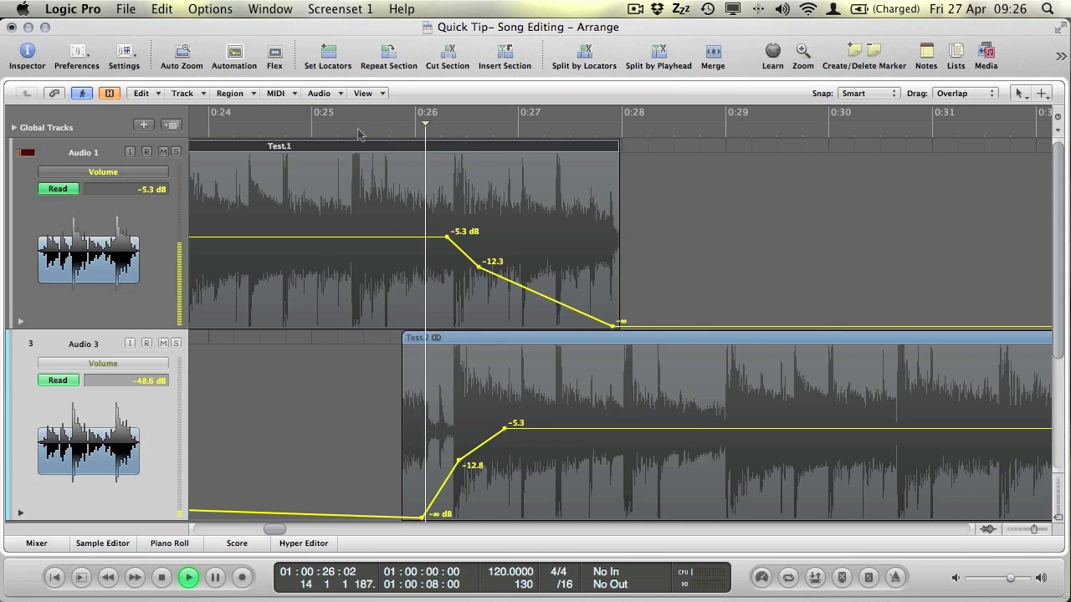
pyautogui.press('space')
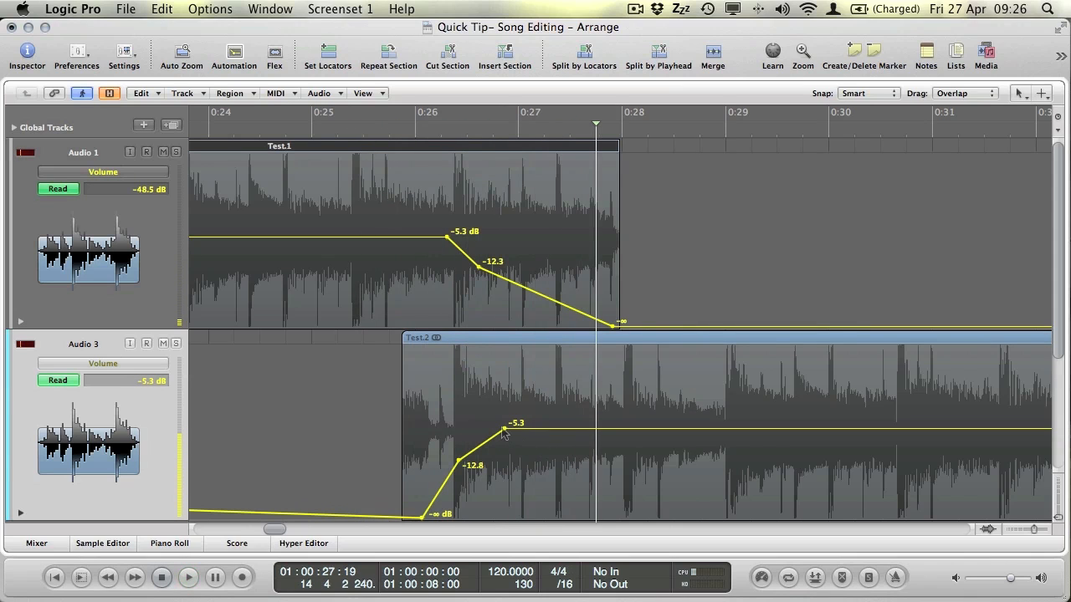
pyautogui.moveTo(505, 428); pyautogui.dragTo(528, 424)
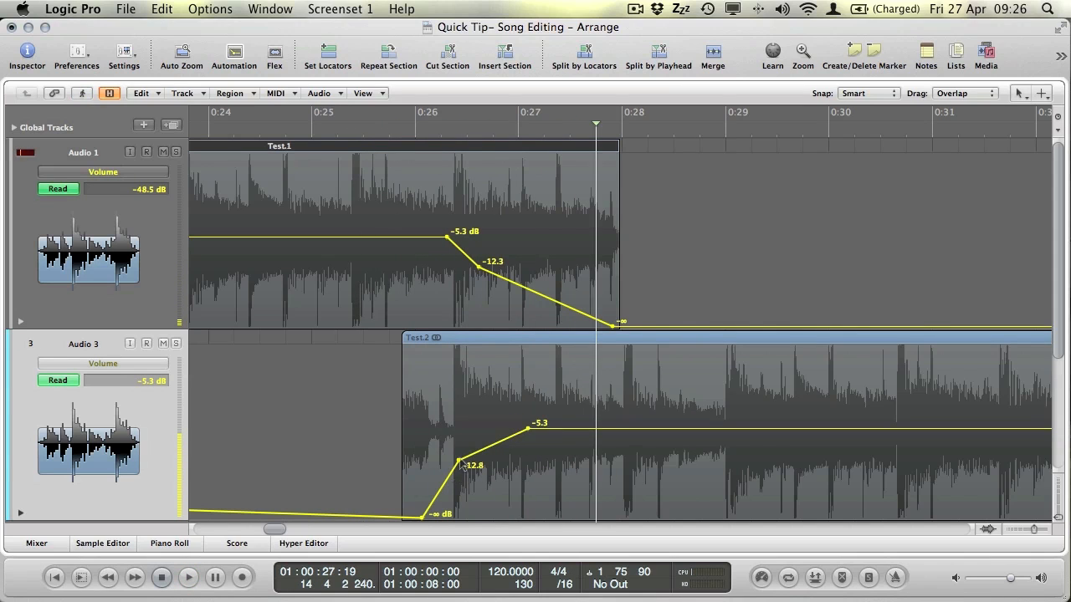
pyautogui.moveTo(460, 461); pyautogui.dragTo(458, 449)
pyautogui.click(297, 127)
pyautogui.press('space')
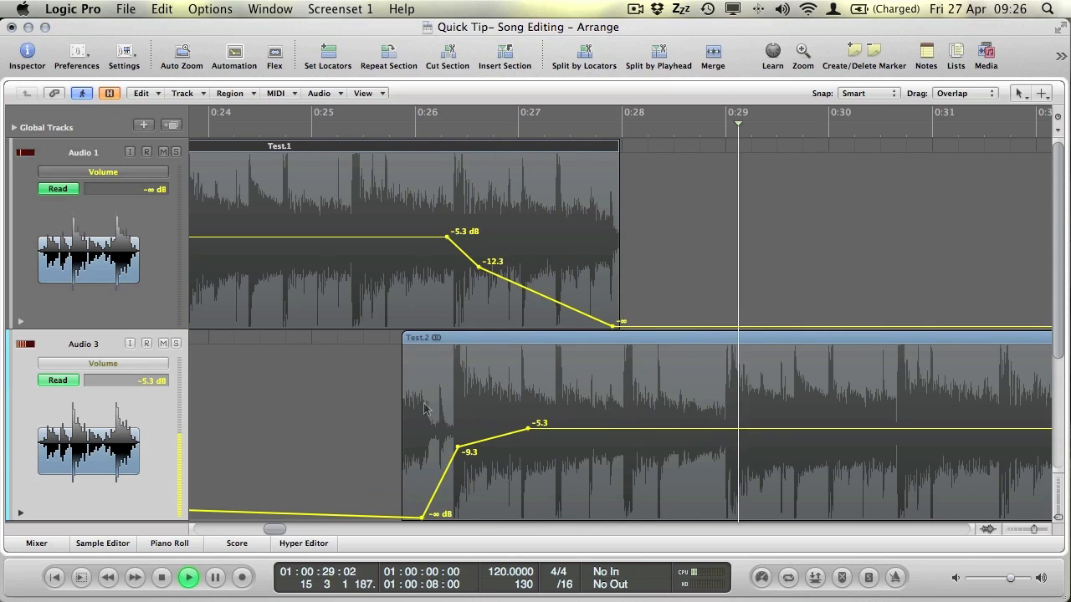
pyautogui.press('space')
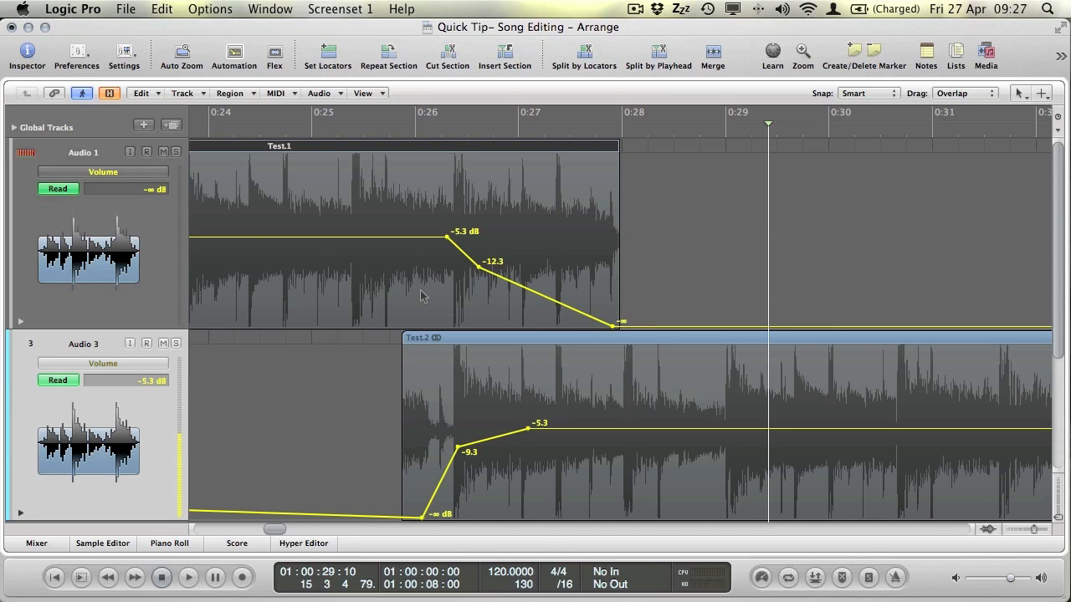
# Select Audio 1, show the Inspector, set the playhead to 0:26, and collapse region parameters.
pyautogui.click(149, 235)
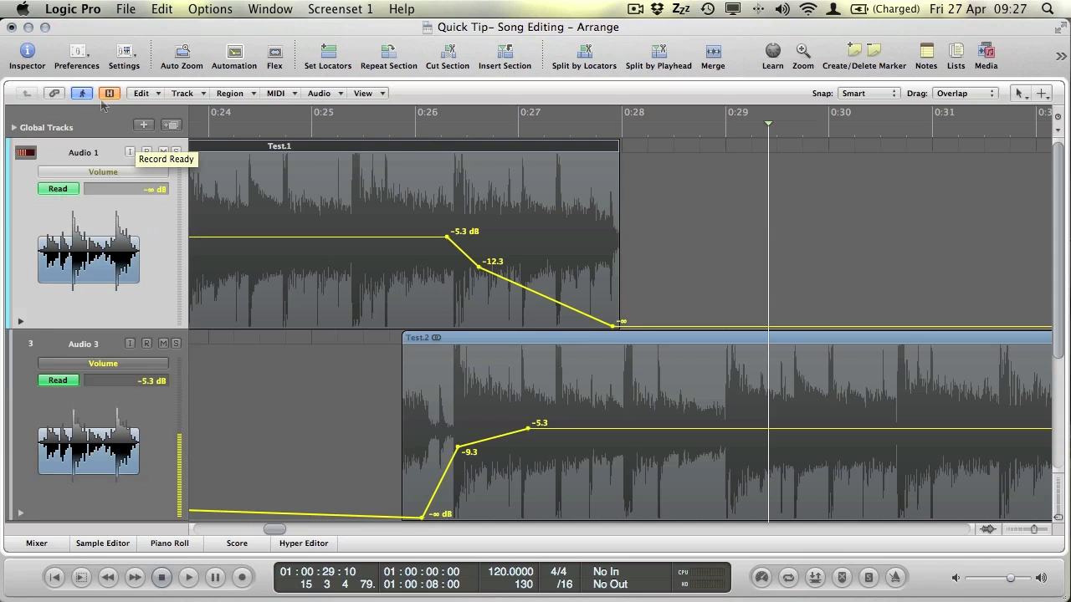
pyautogui.click(26, 52)
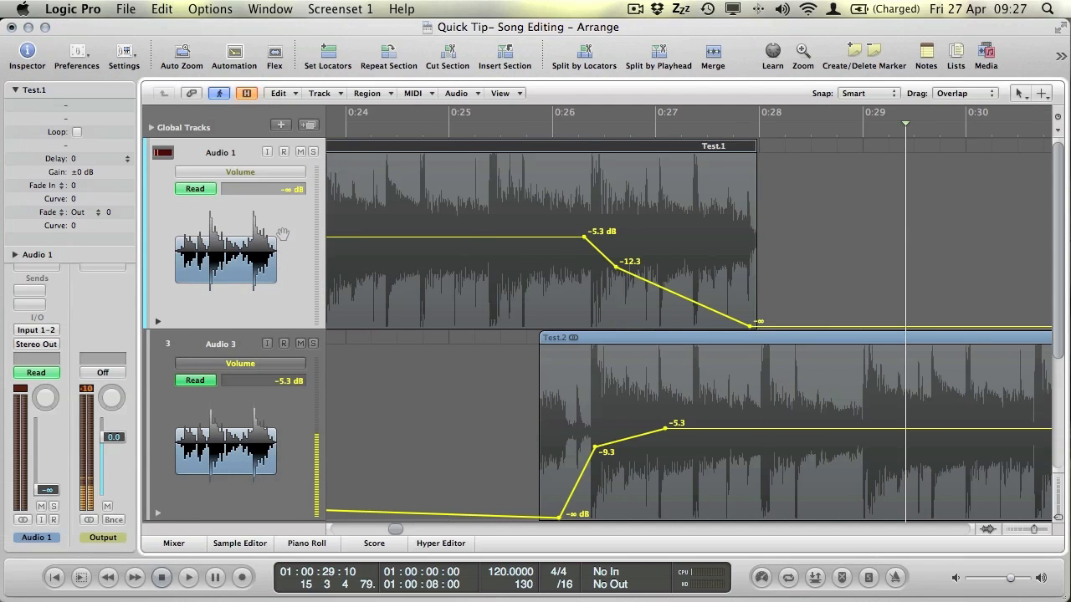
pyautogui.moveTo(568, 133)
pyautogui.mouseDown()
pyautogui.moveTo(772, 131)
pyautogui.moveTo(552, 130)
pyautogui.mouseUp()
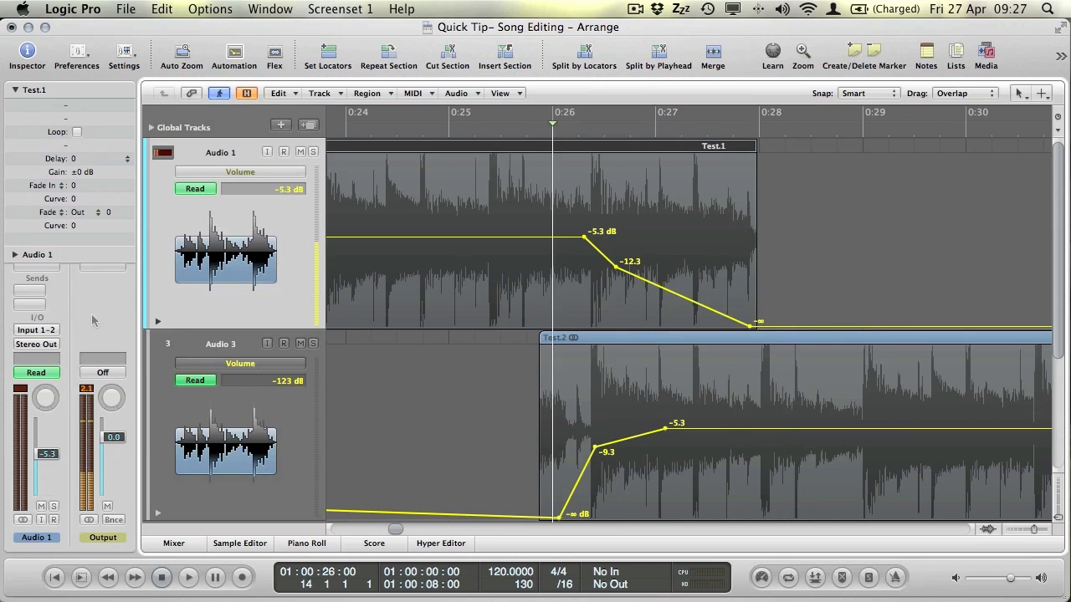
pyautogui.click(15, 88)
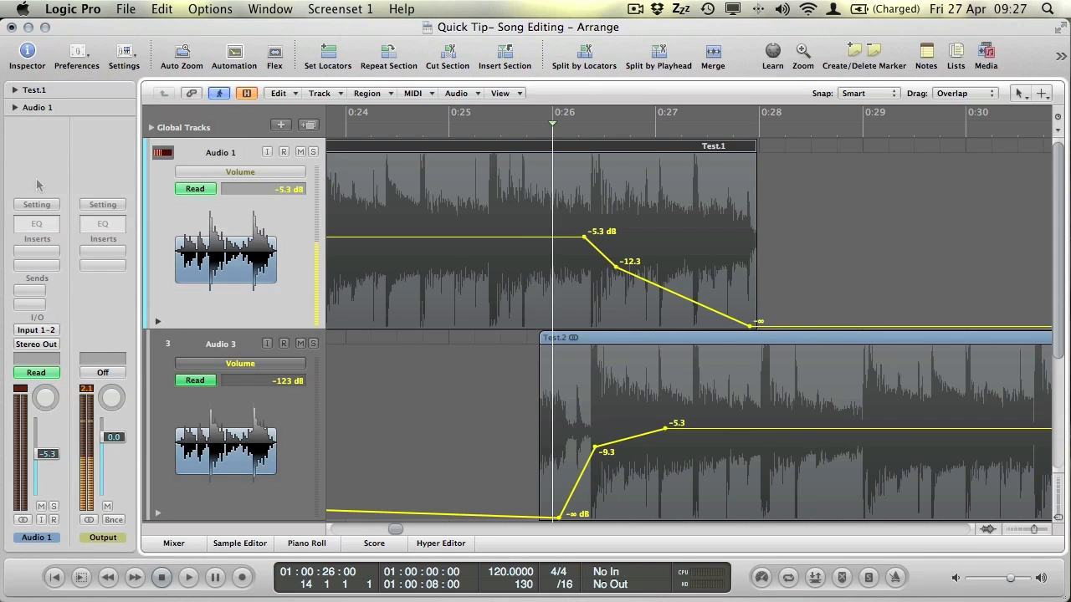
# Insert a stereo Space Designer reverb on Audio 1.
pyautogui.click(44, 255)
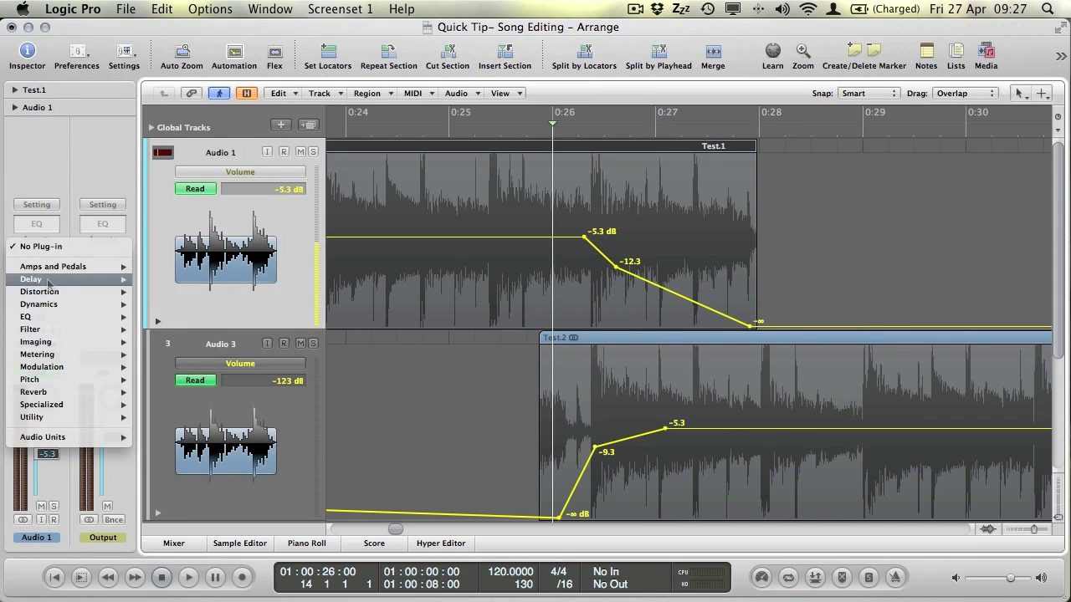
pyautogui.moveTo(48, 283)
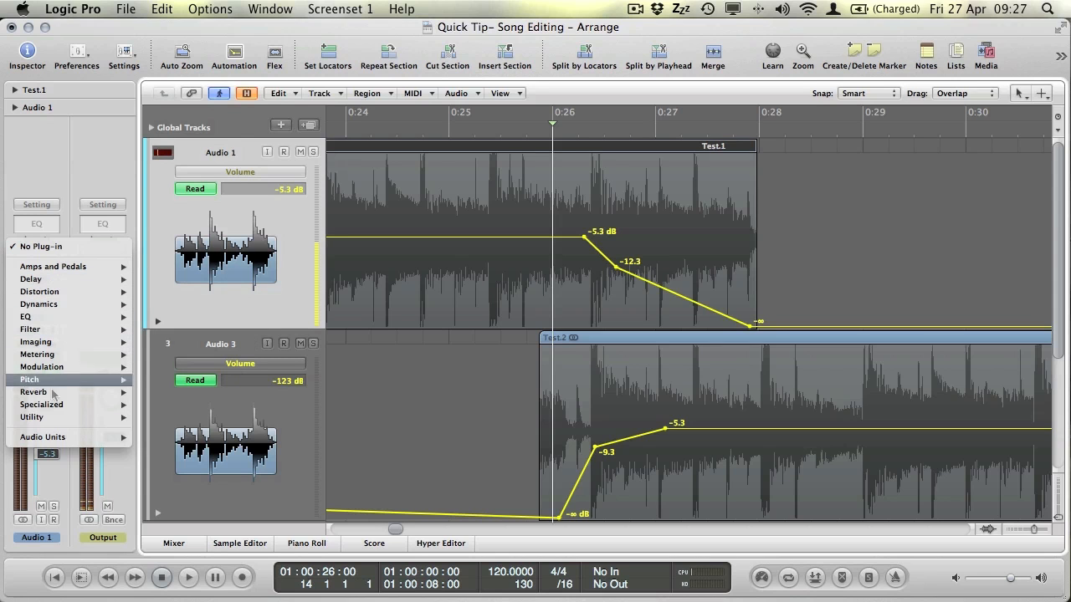
pyautogui.moveTo(65, 399)
pyautogui.moveTo(217, 454)
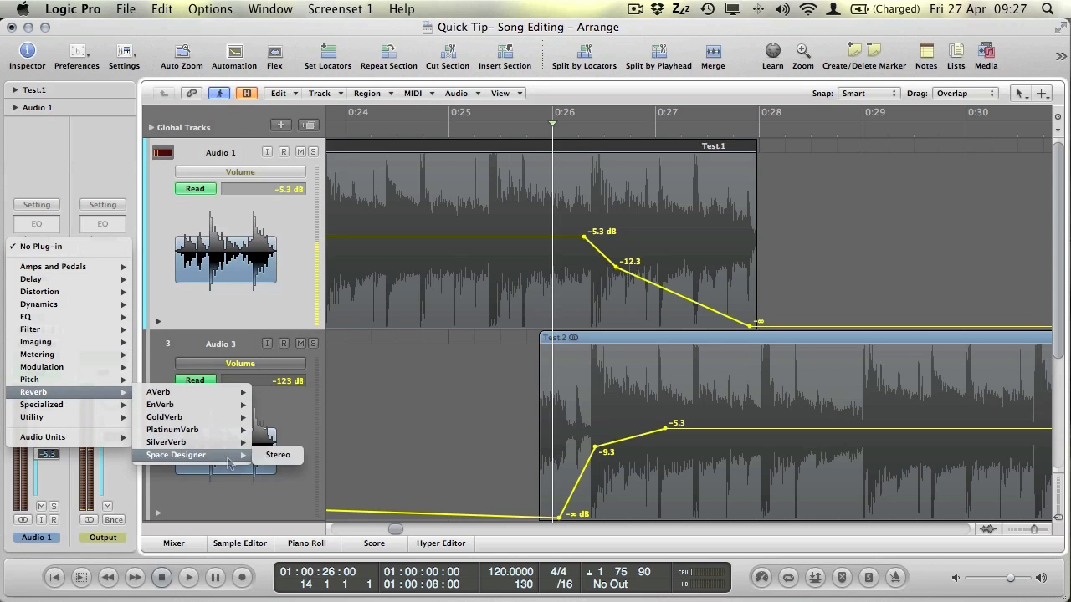
pyautogui.click(284, 456)
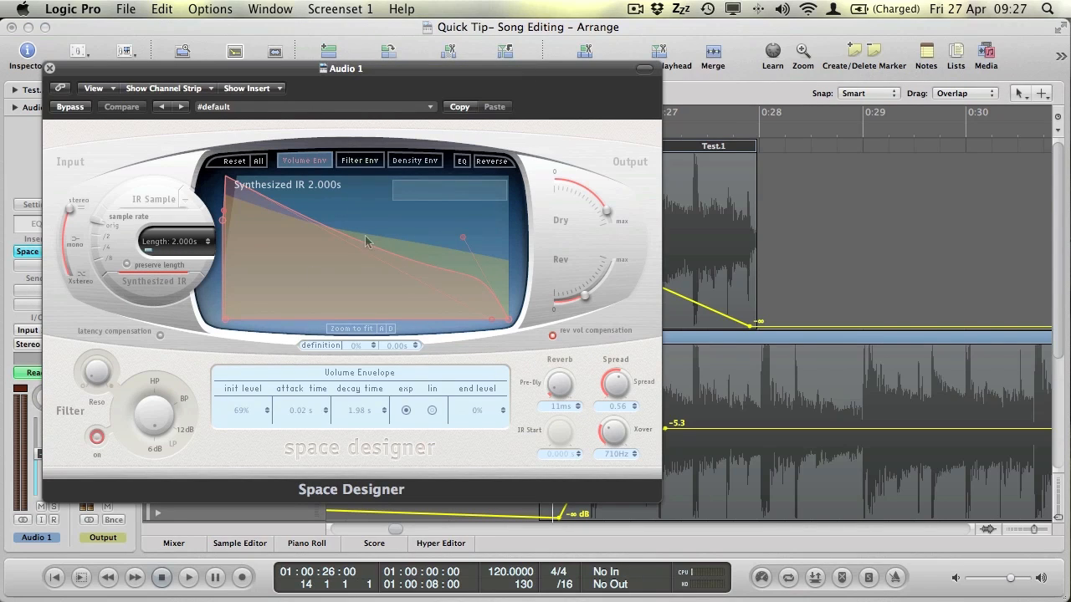
# Load the 02.5s Soft Hall preset into Space Designer.
pyautogui.click(381, 106)
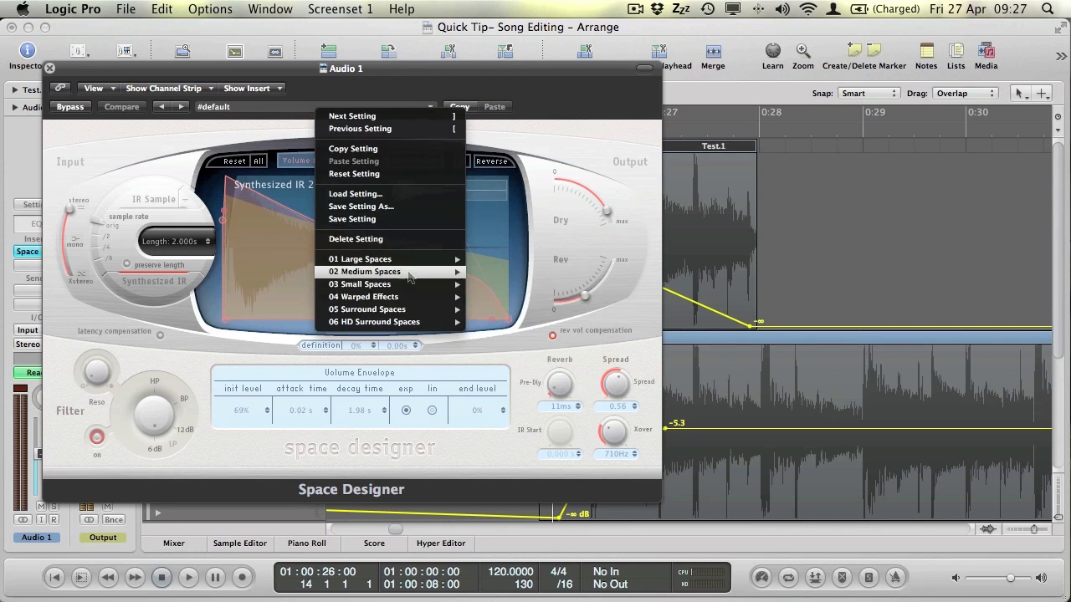
pyautogui.moveTo(408, 259)
pyautogui.moveTo(528, 272)
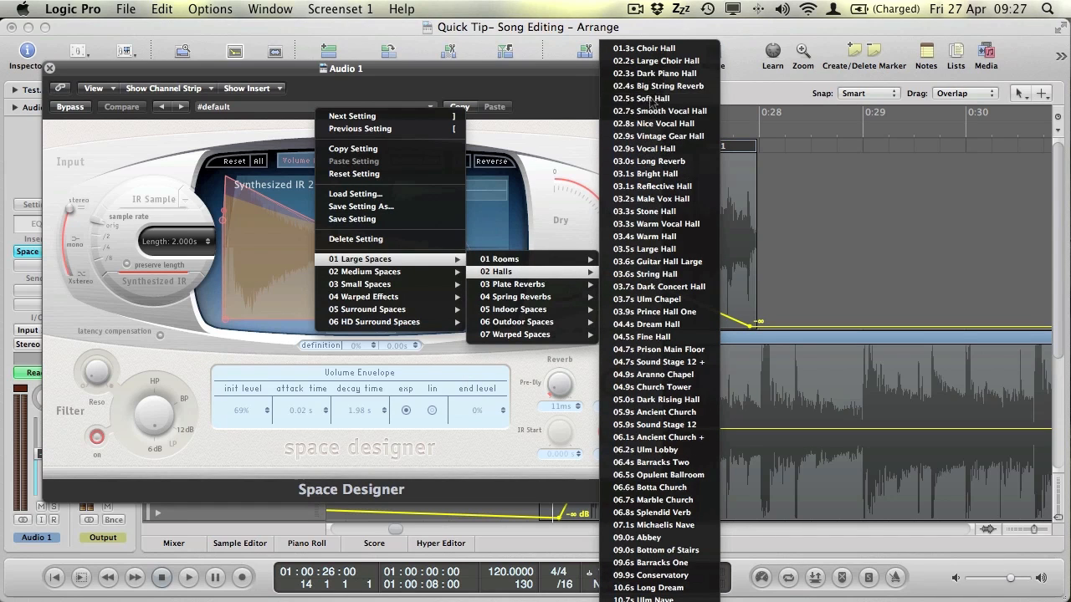
pyautogui.click(651, 99)
# Close Space Designer and play from about 0:24, briefly soloing Audio 1.
pyautogui.click(49, 68)
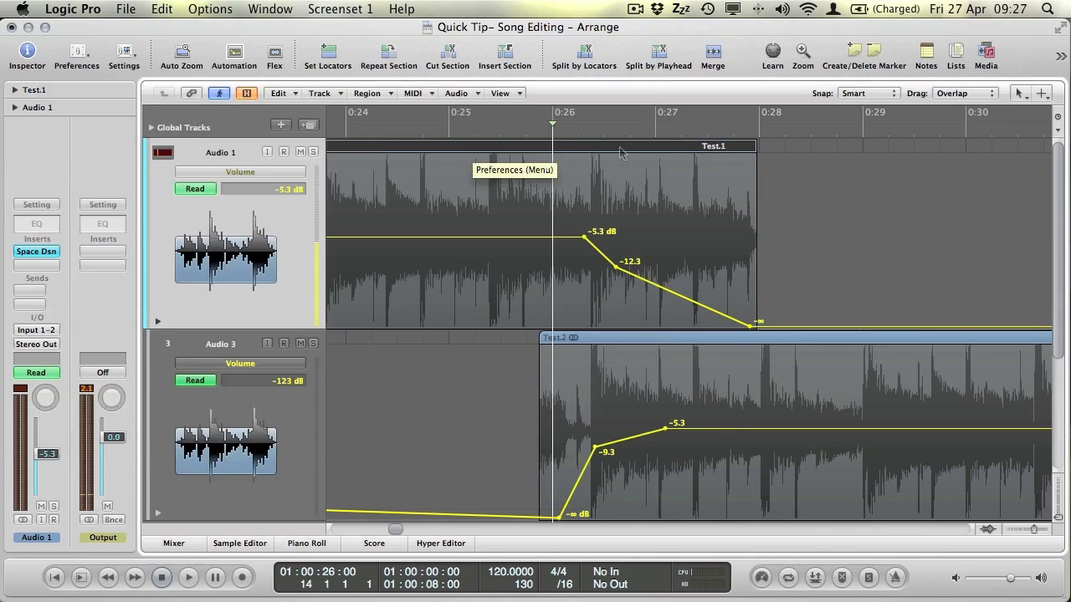
pyautogui.doubleClick(369, 134)
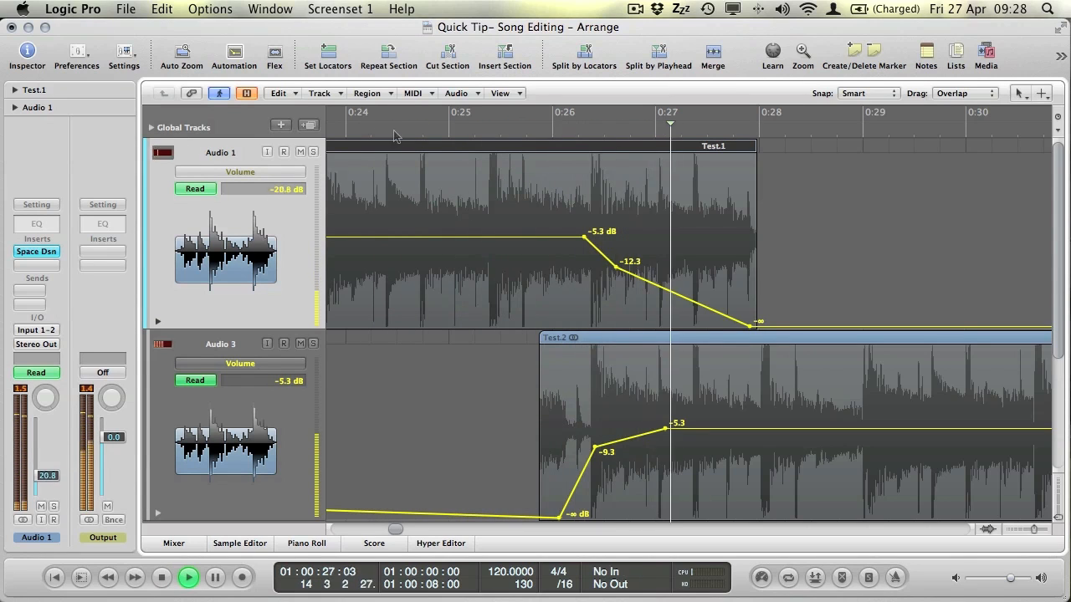
pyautogui.click(313, 151)
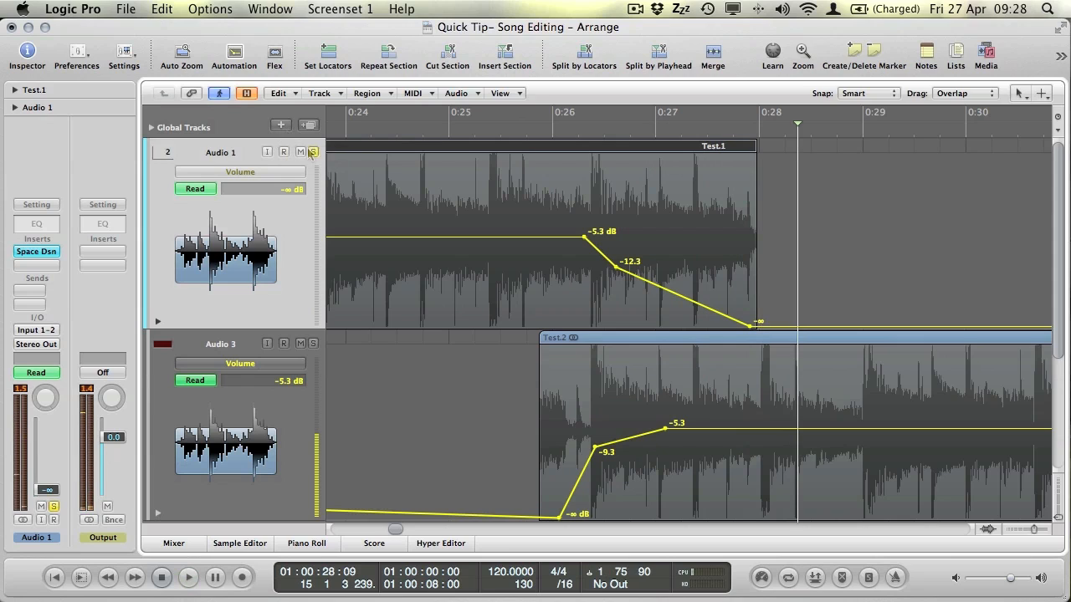
pyautogui.click(313, 151)
# Mute Audio 3 and play from 0:25 to hear Audio 1's fade-out alone.
pyautogui.click(301, 343)
pyautogui.click(458, 125)
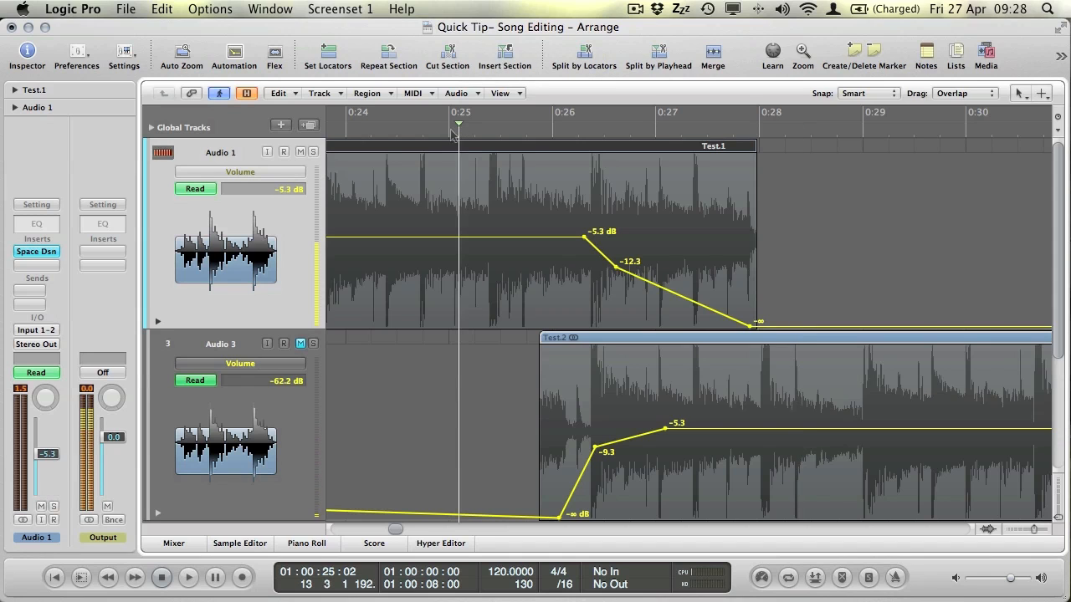
pyautogui.press('space')
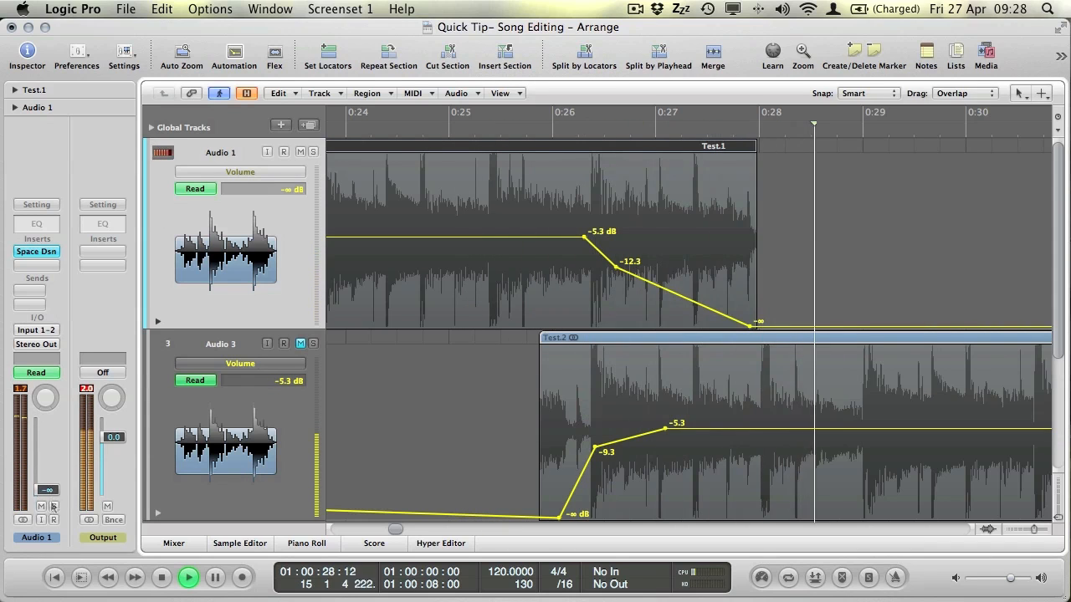
pyautogui.press('space')
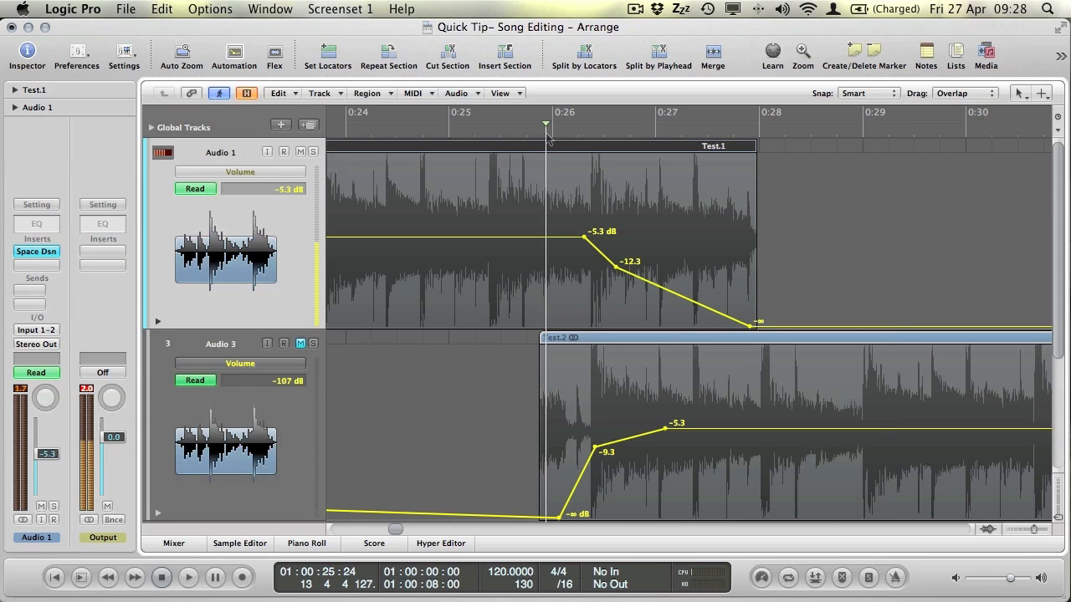
# Compare the Space Designer reverb on and off, leave it bypassed, and move it down one slot.
pyautogui.keyDown('alt'); pyautogui.click(45, 254); pyautogui.keyUp('alt')
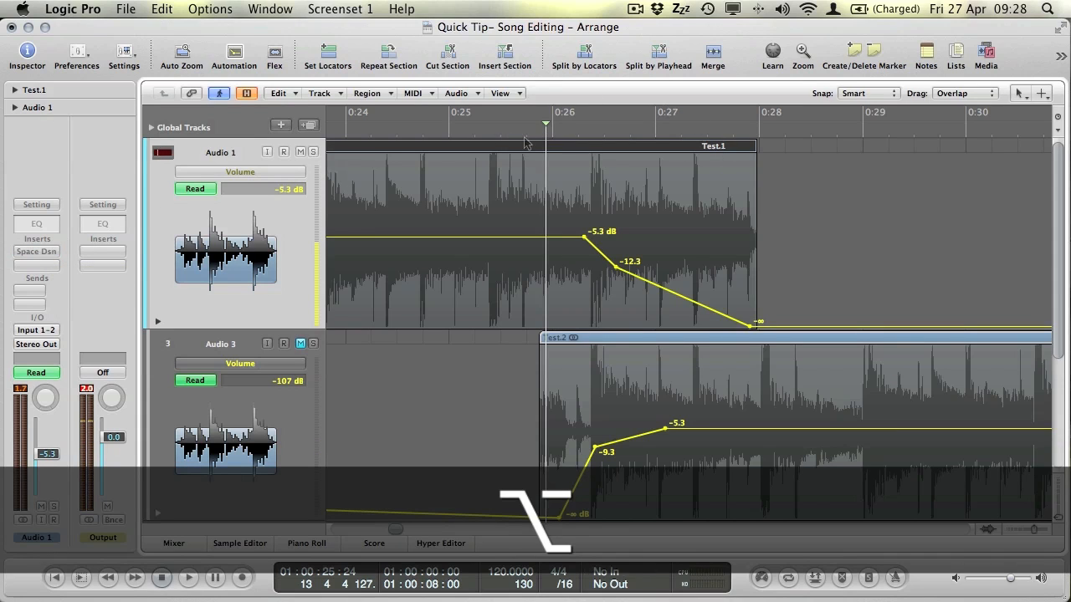
pyautogui.keyDown('alt'); pyautogui.click(35, 255); pyautogui.keyUp('alt')
pyautogui.keyDown('alt'); pyautogui.click(35, 256); pyautogui.keyUp('alt')
pyautogui.keyDown('alt'); pyautogui.click(35, 256); pyautogui.keyUp('alt')
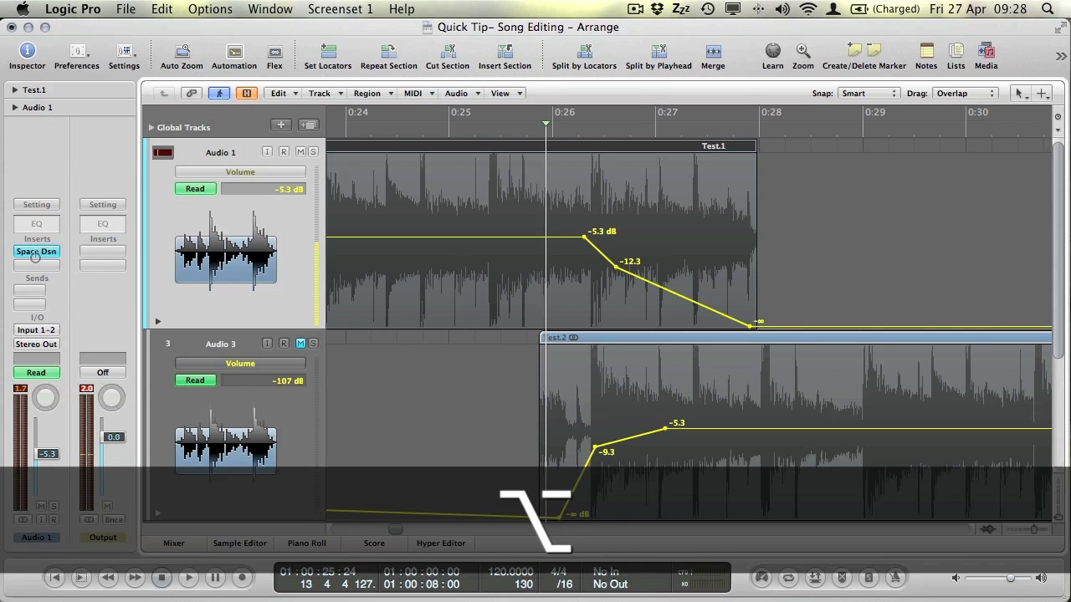
pyautogui.keyDown('alt'); pyautogui.click(35, 257); pyautogui.keyUp('alt')
pyautogui.moveTo(35, 253)
pyautogui.mouseDown()
pyautogui.moveTo(38, 268)
pyautogui.moveTo(36, 252)
pyautogui.mouseUp()
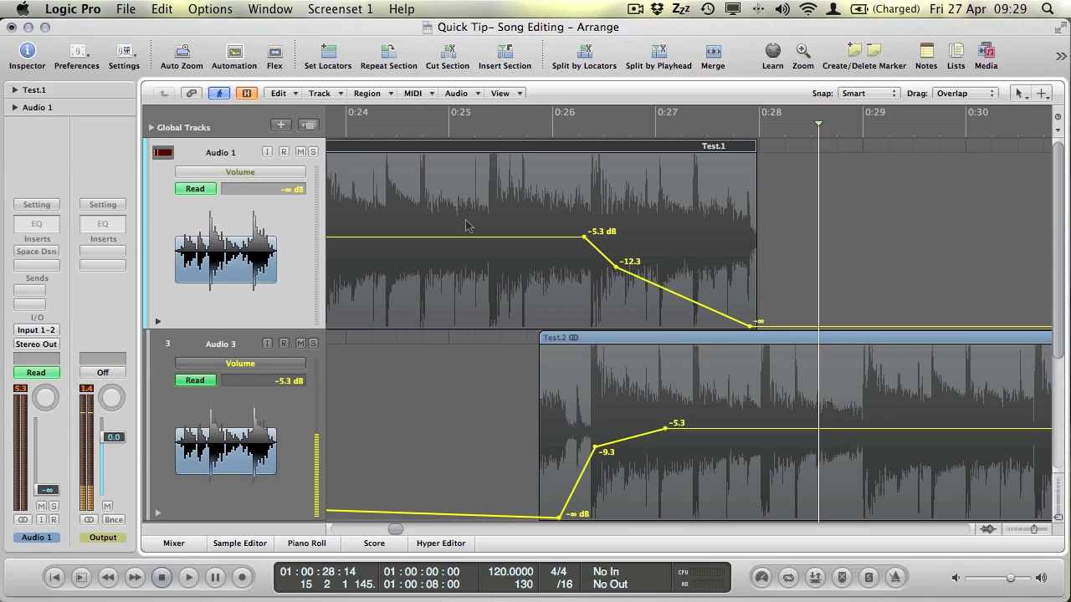
# Mute Audio 1 and Audio 3 and add Test.2 to the region selection.
pyautogui.click(300, 151)
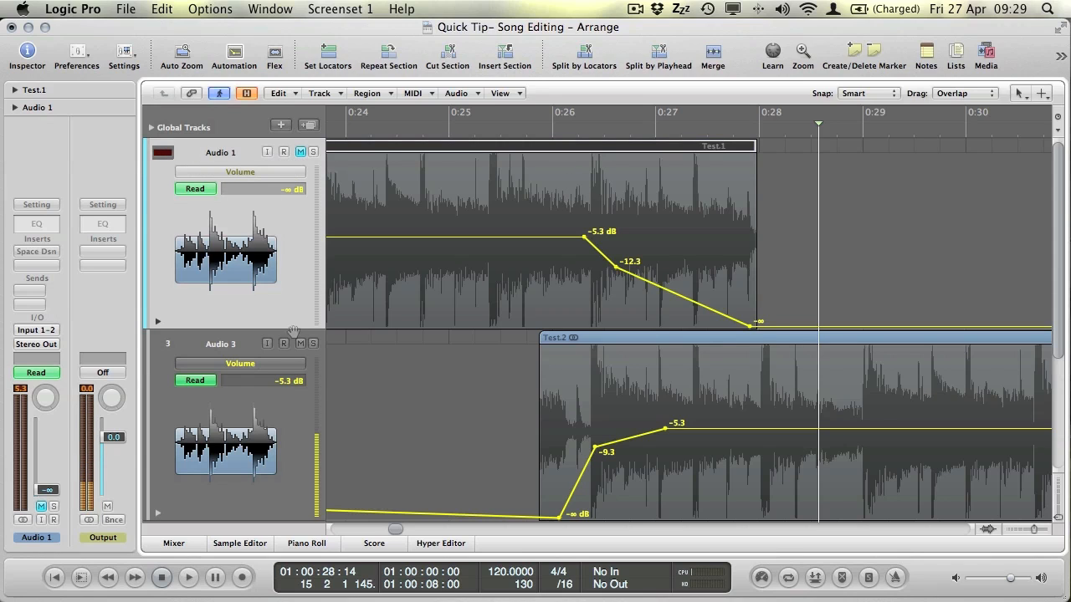
pyautogui.click(301, 344)
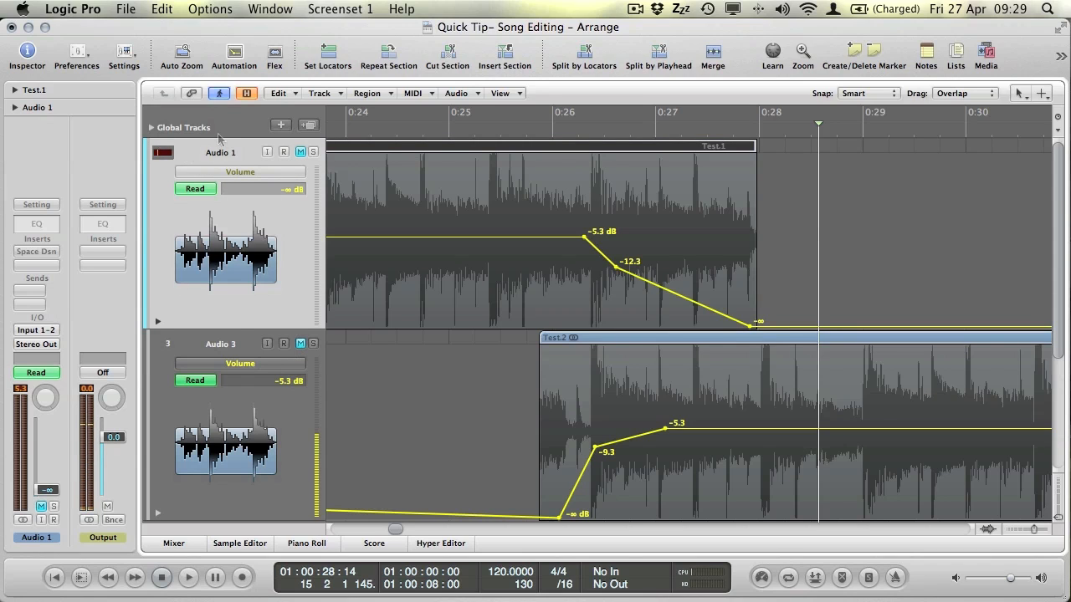
pyautogui.keyDown('shift'); pyautogui.click(611, 337); pyautogui.keyUp('shift')
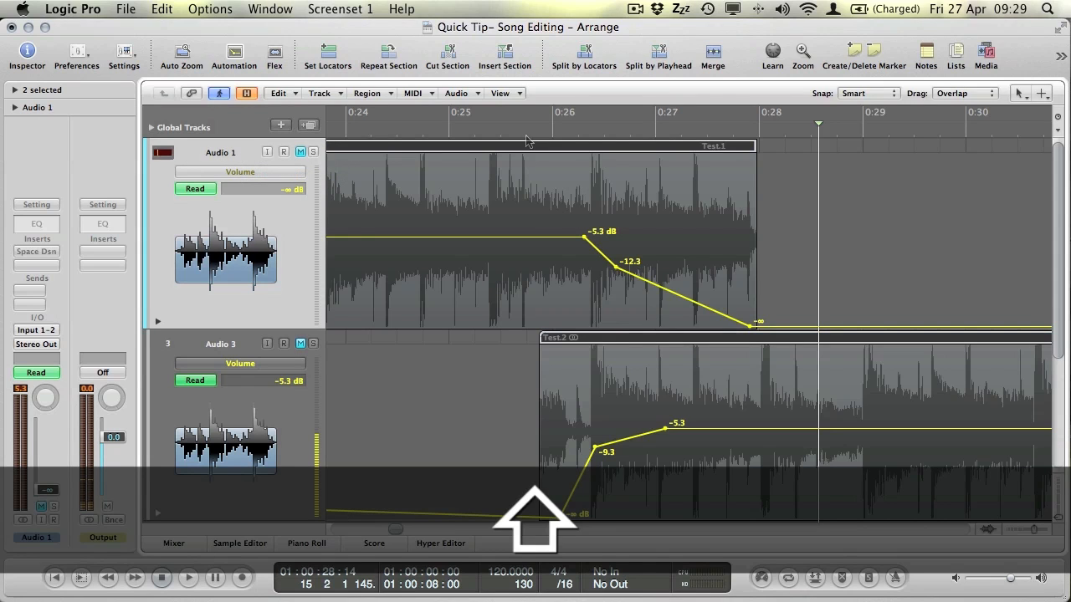
# Copy both selected regions and add a new audio track, dismissing the Groups settings.
pyautogui.press('super+c')
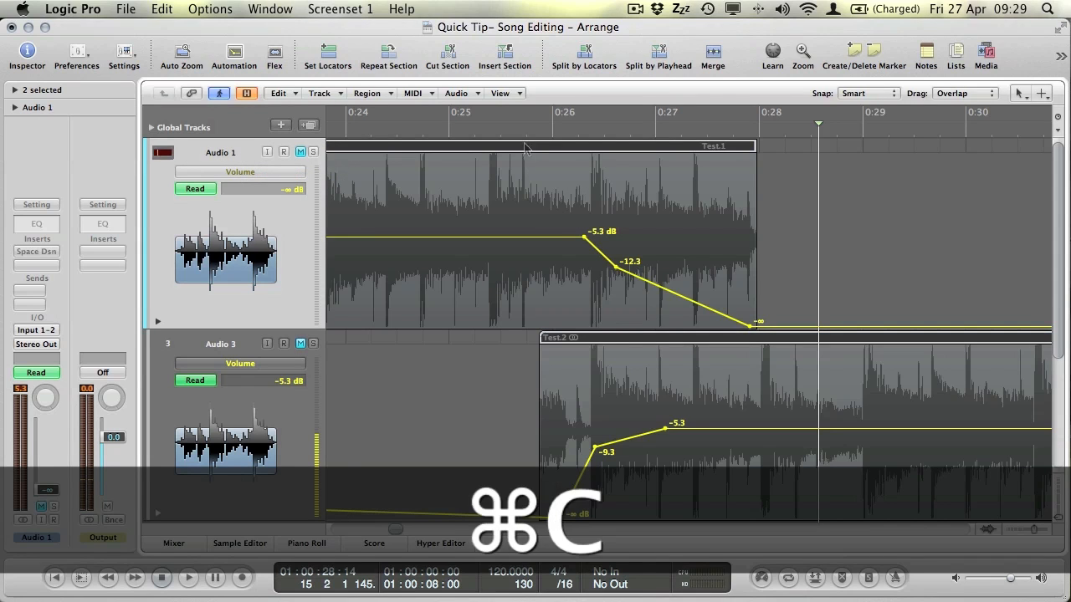
pyautogui.click(308, 126)
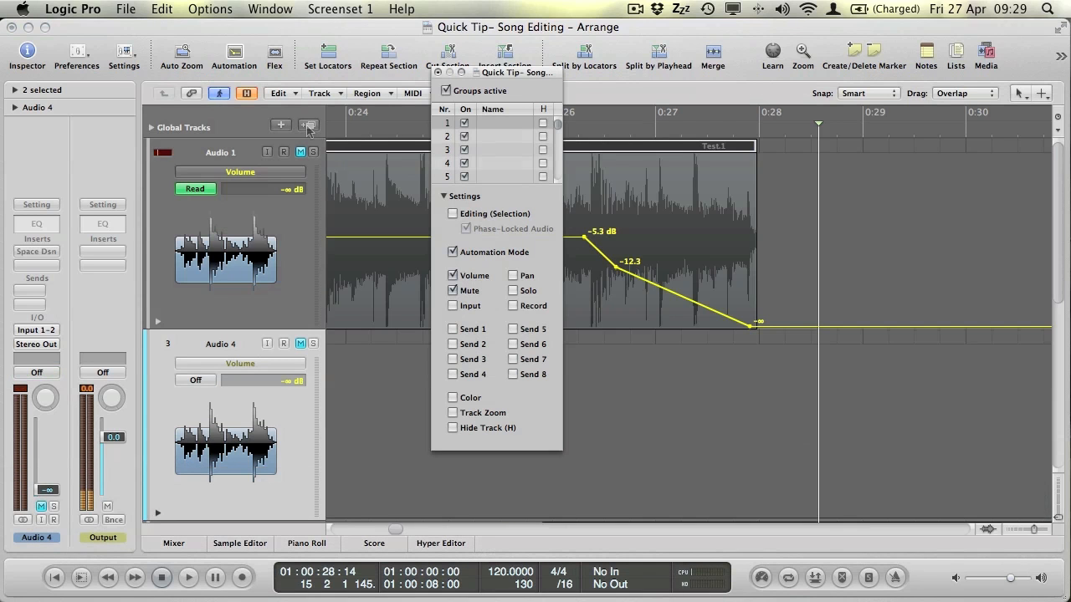
pyautogui.click(437, 73)
pyautogui.scroll(-5, 340, 444)
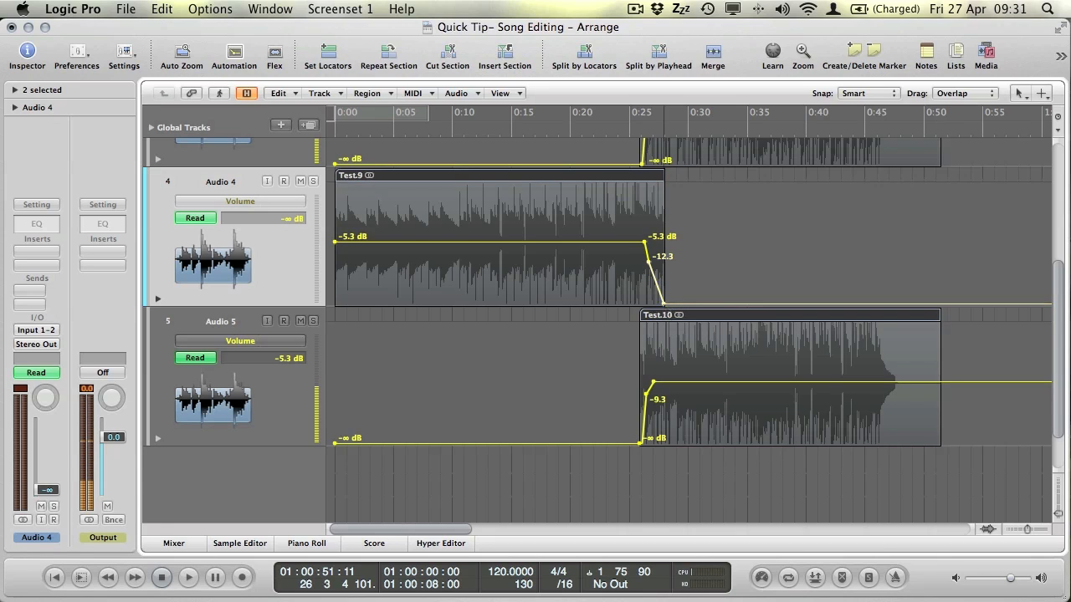
# Delete Audio 4's -12.3, -5.3 and -∞ fade points, leaving a flat volume line.
pyautogui.click(650, 261)
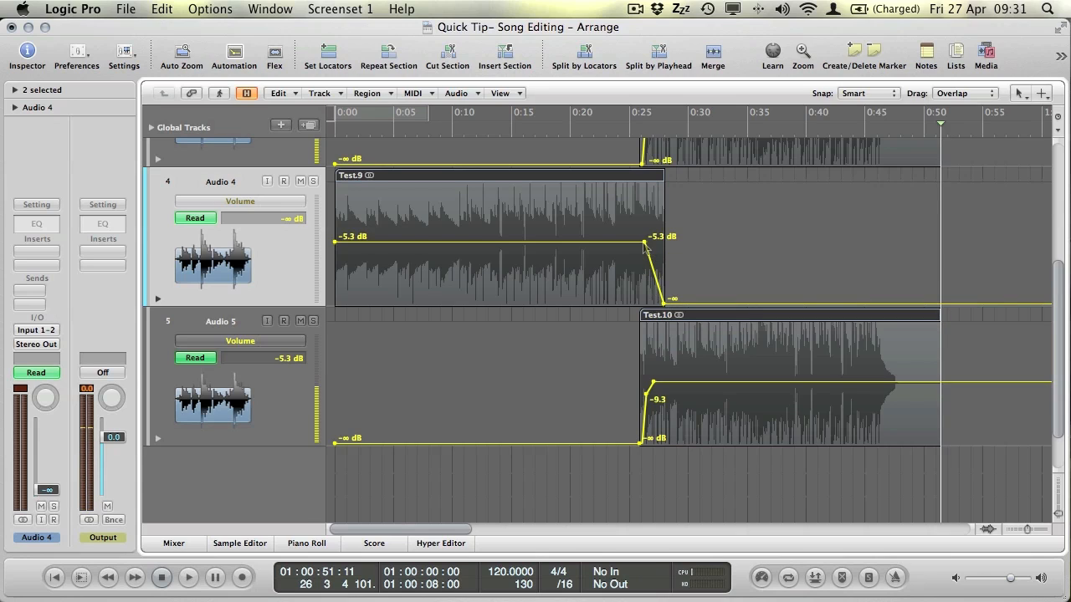
pyautogui.click(645, 242)
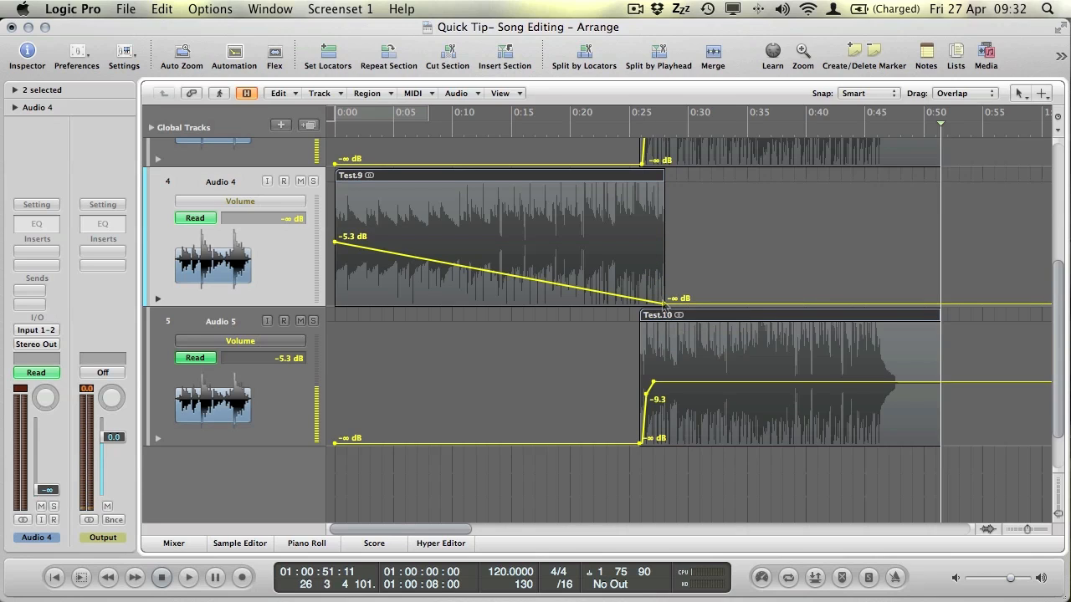
pyautogui.click(664, 303)
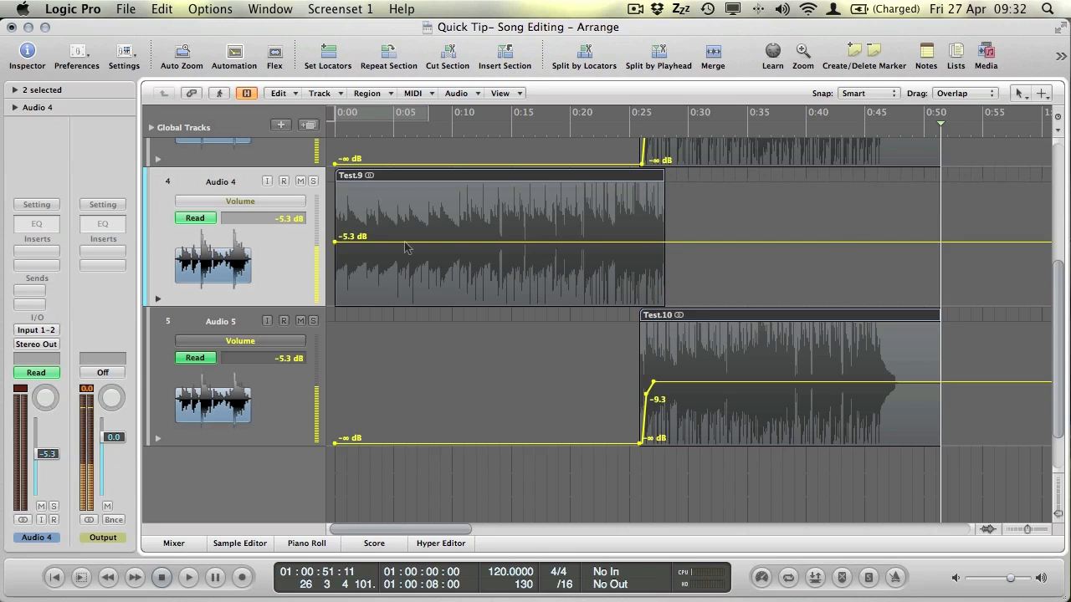
pyautogui.click(336, 242)
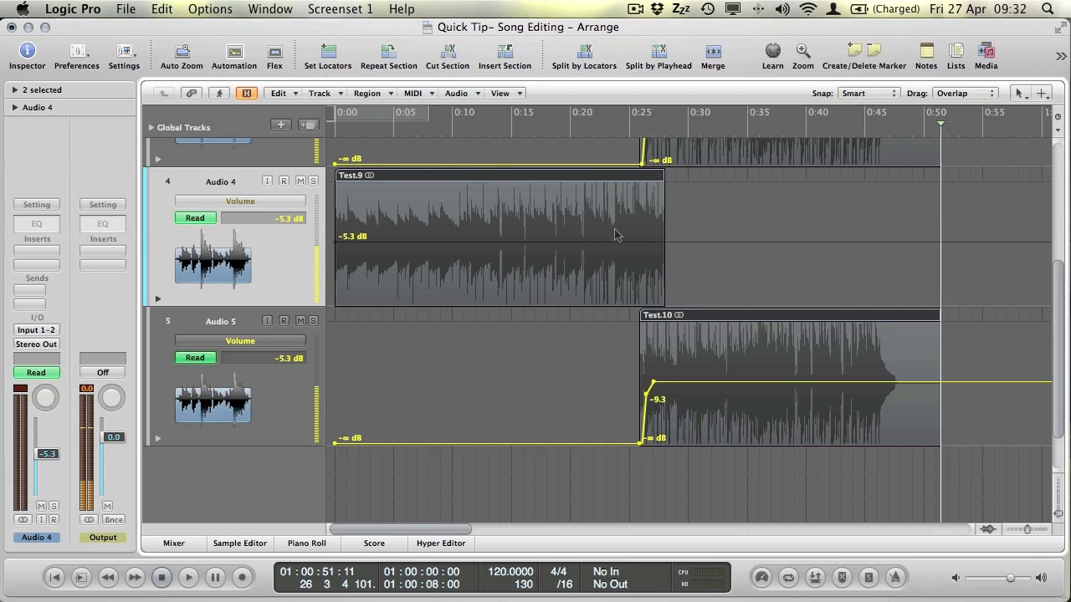
# Flatten Audio 5's fade-in automation and raise its volume to about -5.3 dB, matching Audio 4.
pyautogui.moveTo(653, 382); pyautogui.dragTo(354, 398)
pyautogui.moveTo(335, 399); pyautogui.dragTo(336, 401)
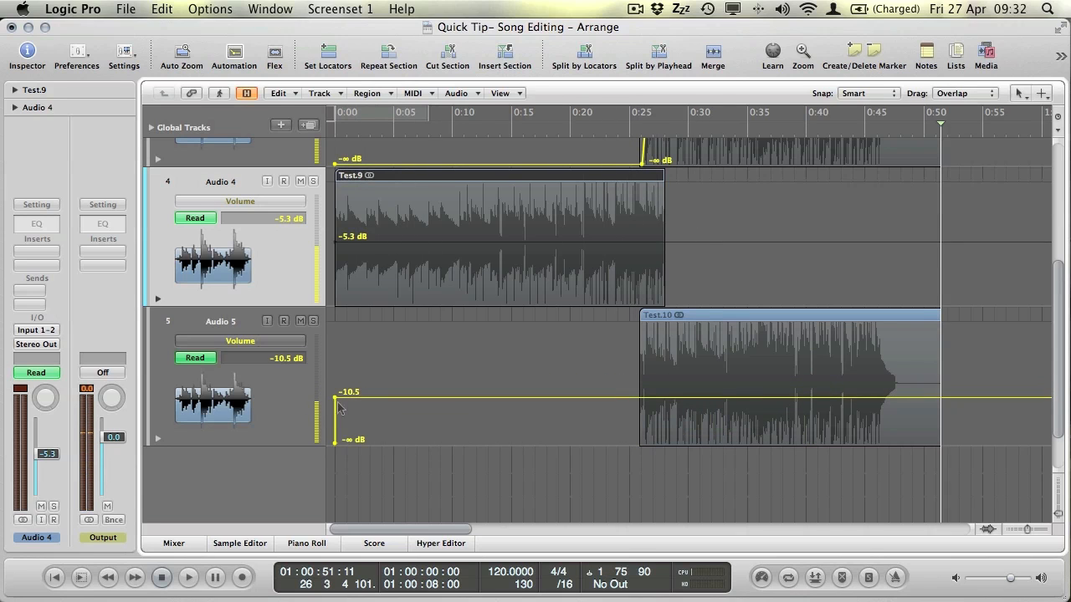
pyautogui.click(335, 443)
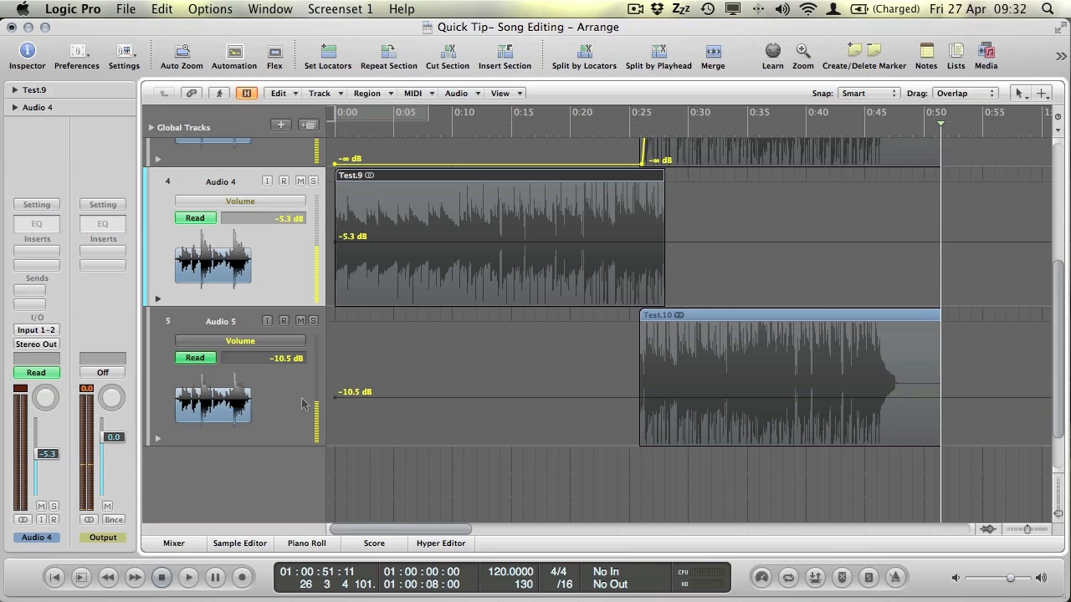
pyautogui.click(165, 440)
pyautogui.moveTo(50, 466); pyautogui.dragTo(51, 442)
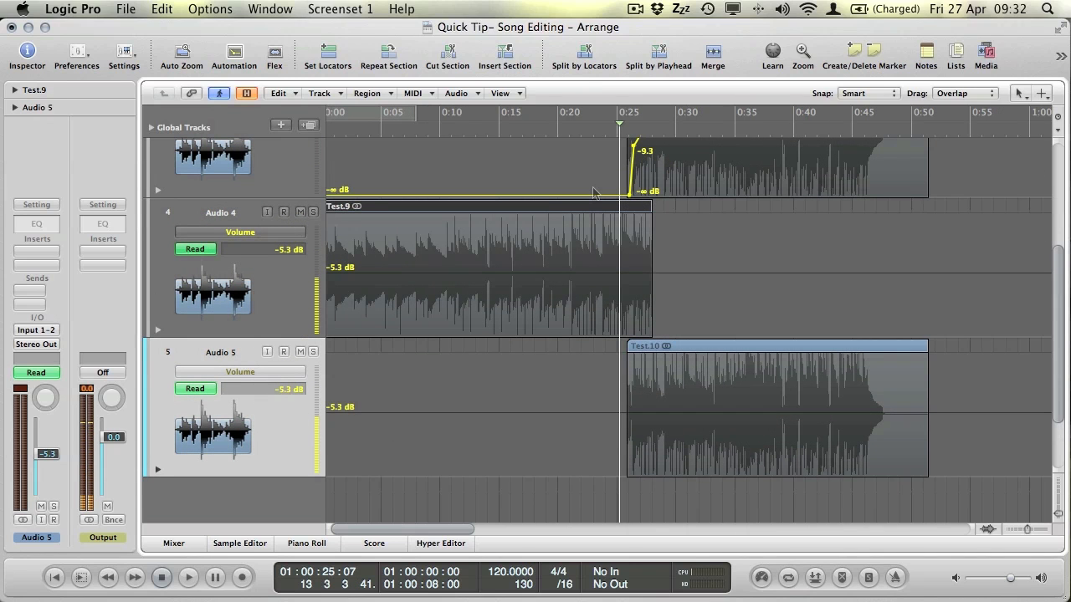
# Show the Inspector's region gain and fade settings with the Test.9 and Test.10 regions selected.
pyautogui.click(14, 90)
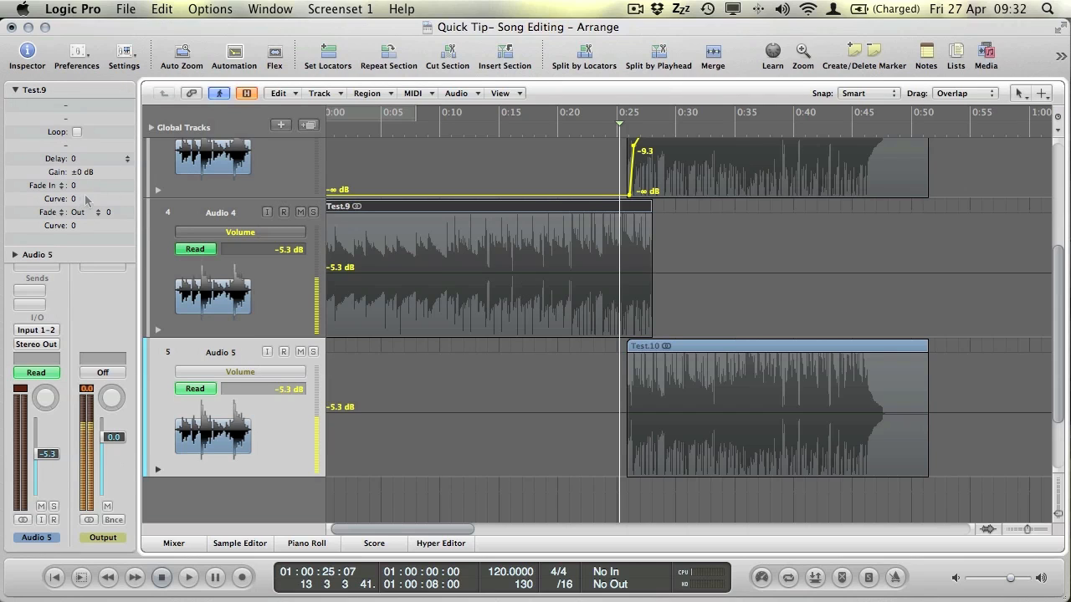
pyautogui.click(577, 239)
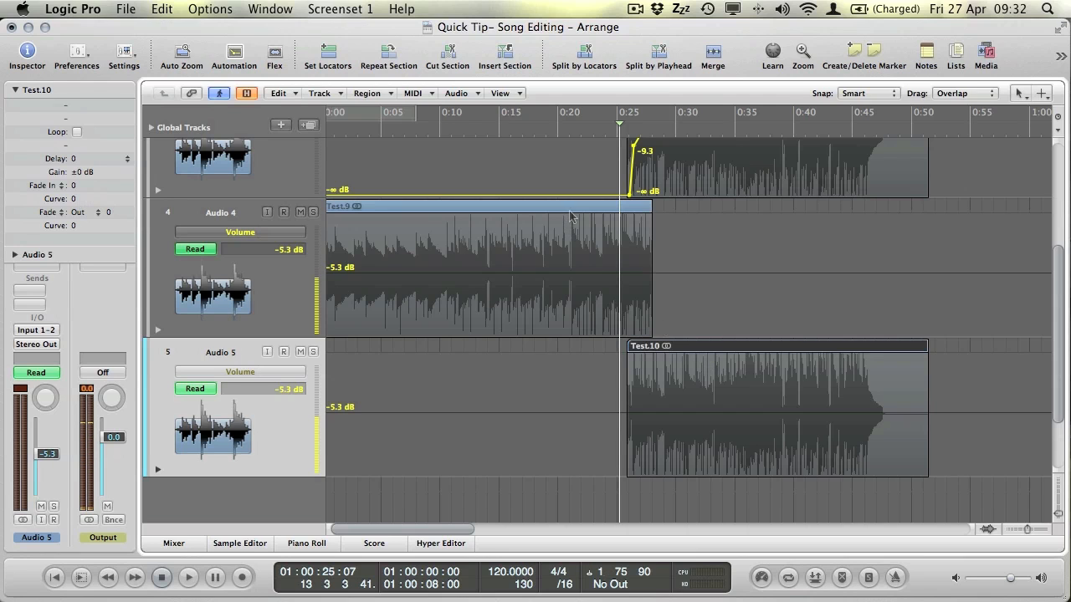
pyautogui.press('Right')
pyautogui.click(22, 51)
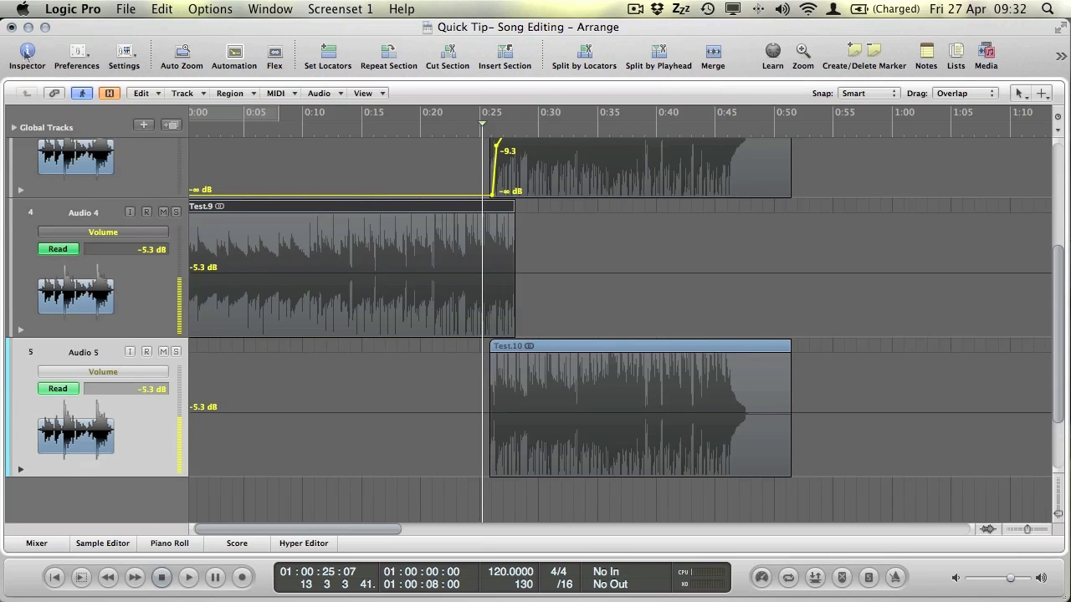
pyautogui.click(22, 52)
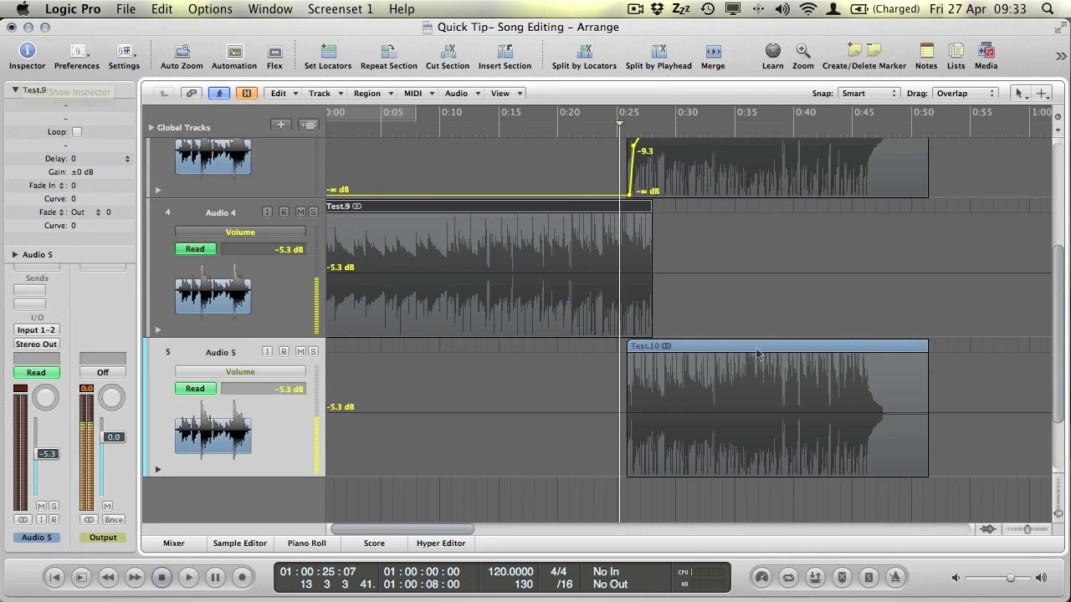
pyautogui.click(645, 285)
pyautogui.press('Right')
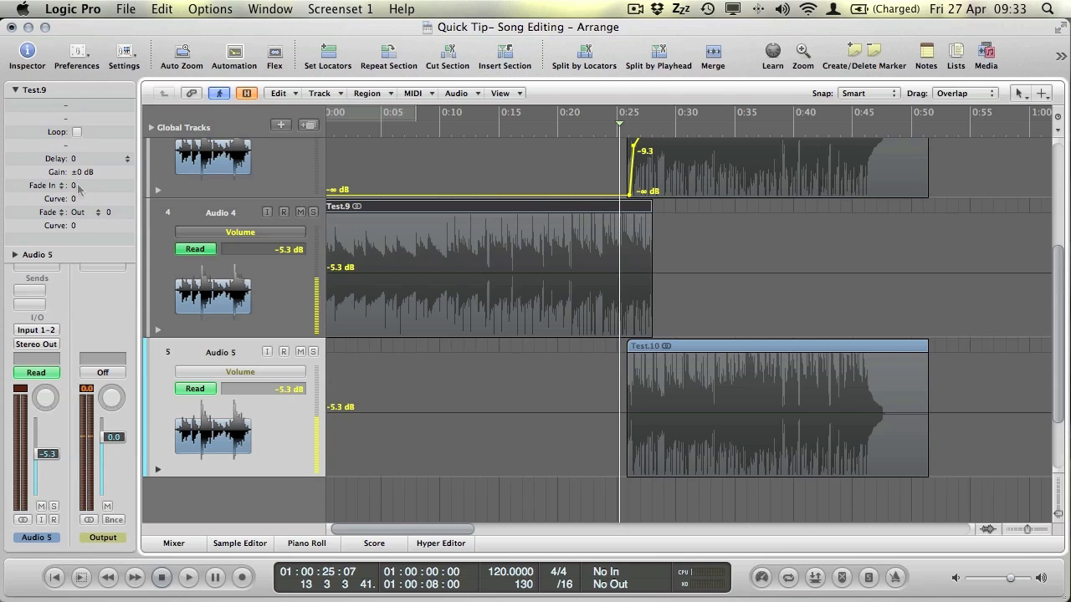
# Set Test.9's fade-in to 0 and its fade-out to 332.
pyautogui.click(82, 212)
pyautogui.click(46, 213)
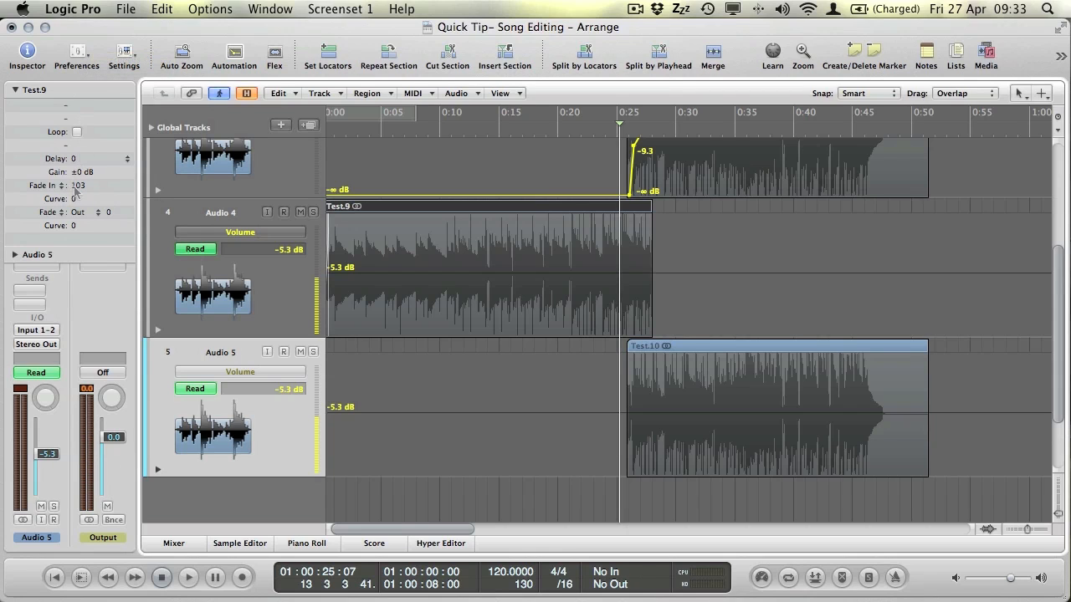
pyautogui.moveTo(76, 188); pyautogui.dragTo(93, 358)
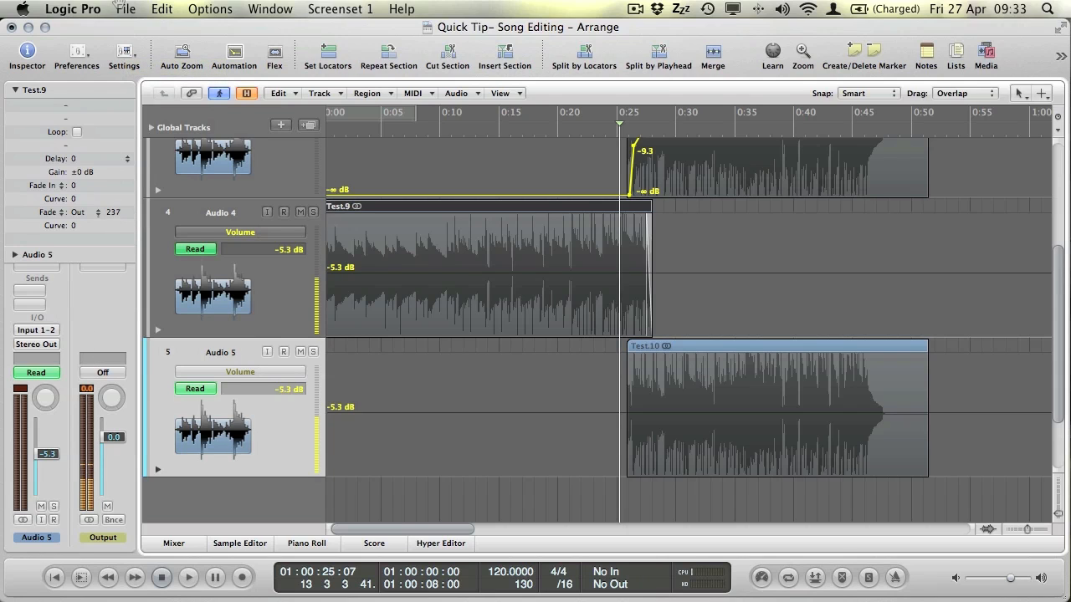
pyautogui.moveTo(113, 215); pyautogui.dragTo(114, 207)
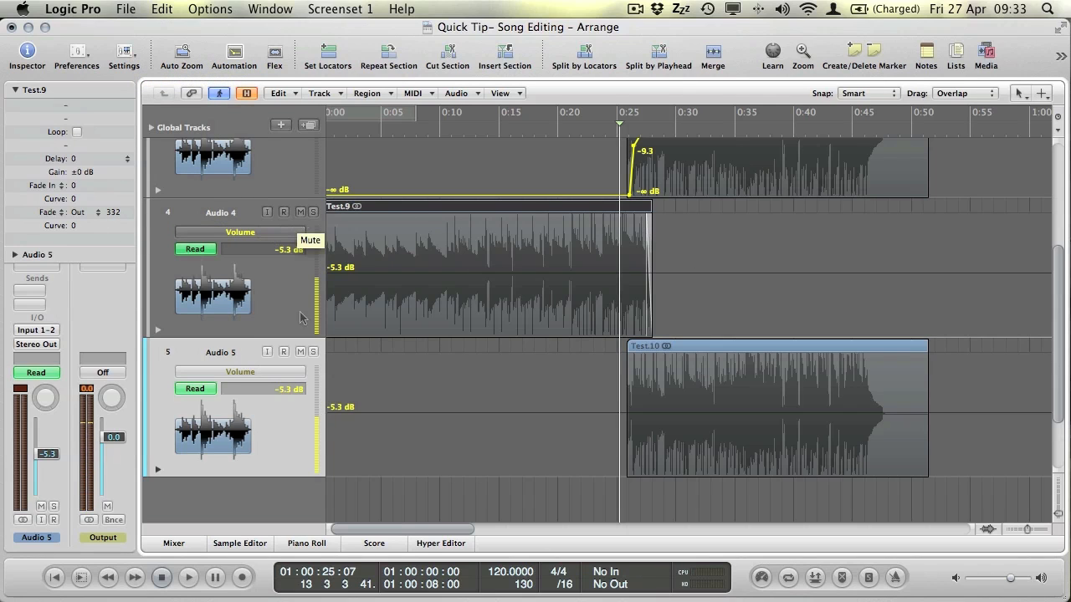
# Mute Audio 5 and play from 0:25 to hear Test.9's region fade-out.
pyautogui.click(299, 351)
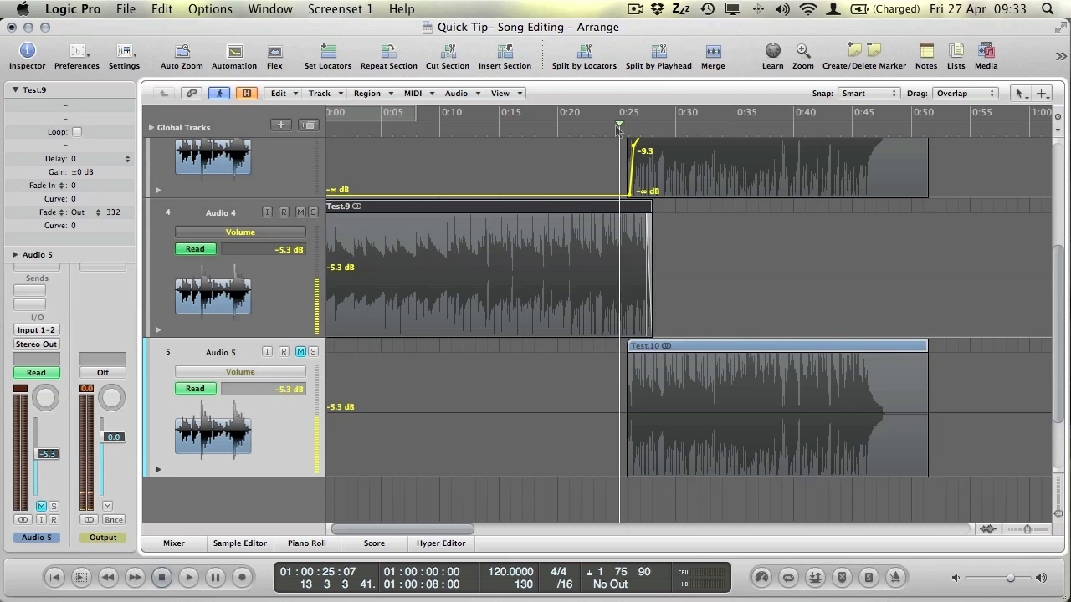
pyautogui.press('space')
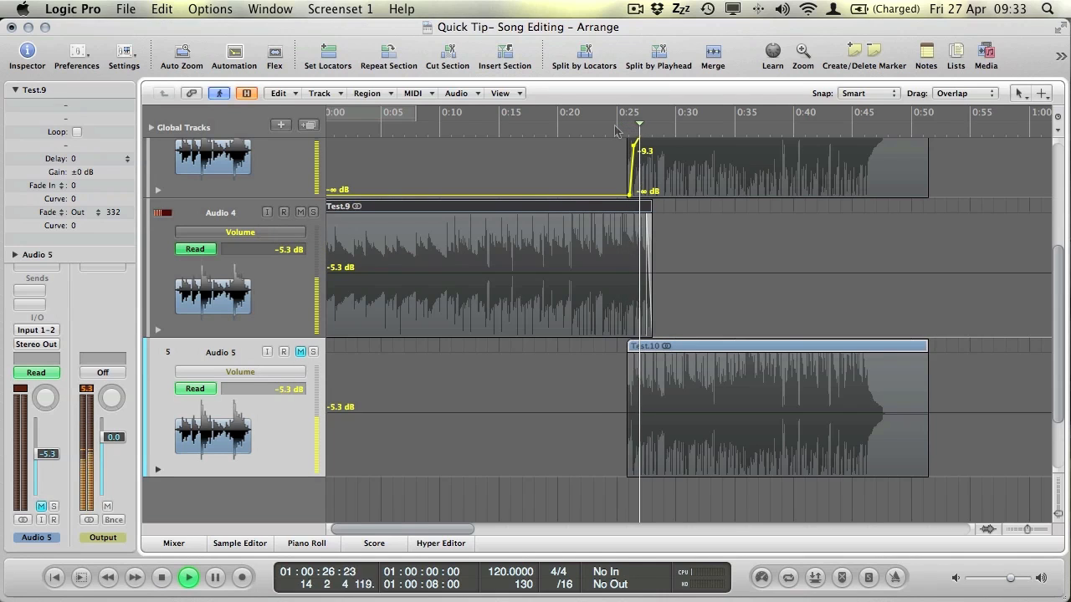
pyautogui.press('space')
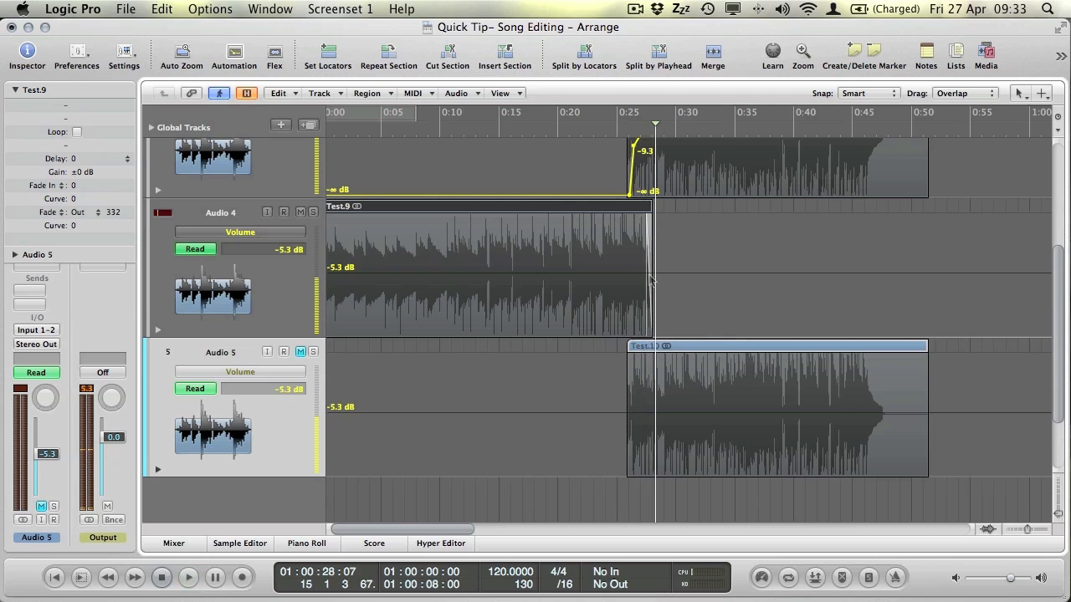
pyautogui.scroll(3, 651, 282)
pyautogui.scroll(-4, 649, 280)
pyautogui.scroll(-4, 645, 276)
pyautogui.scroll(6, 645, 278)
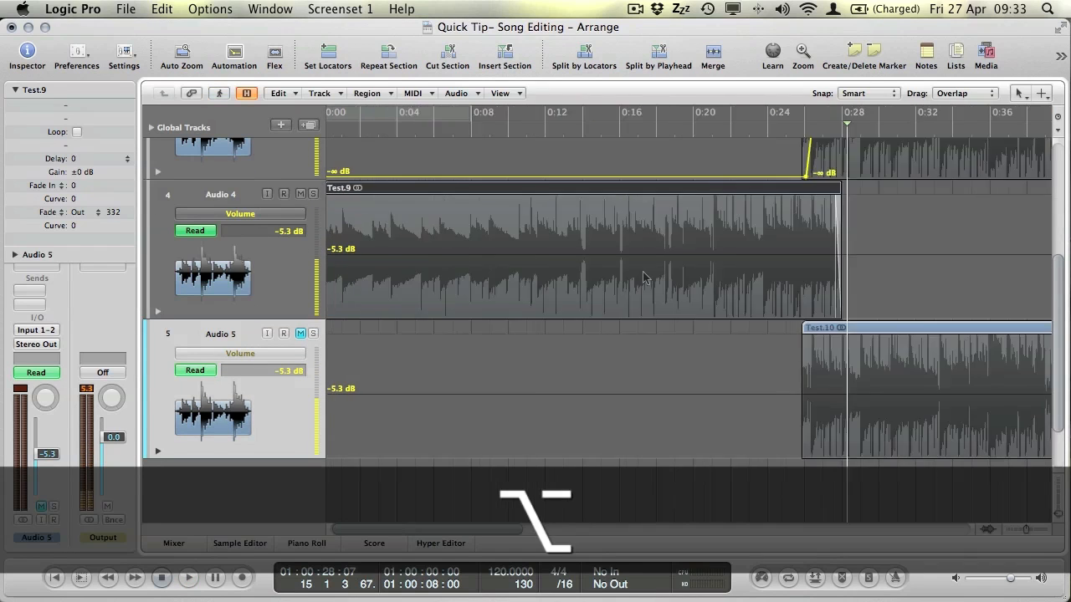
pyautogui.scroll(4, 645, 277)
pyautogui.scroll(-4, 645, 279)
pyautogui.scroll(2, 645, 279)
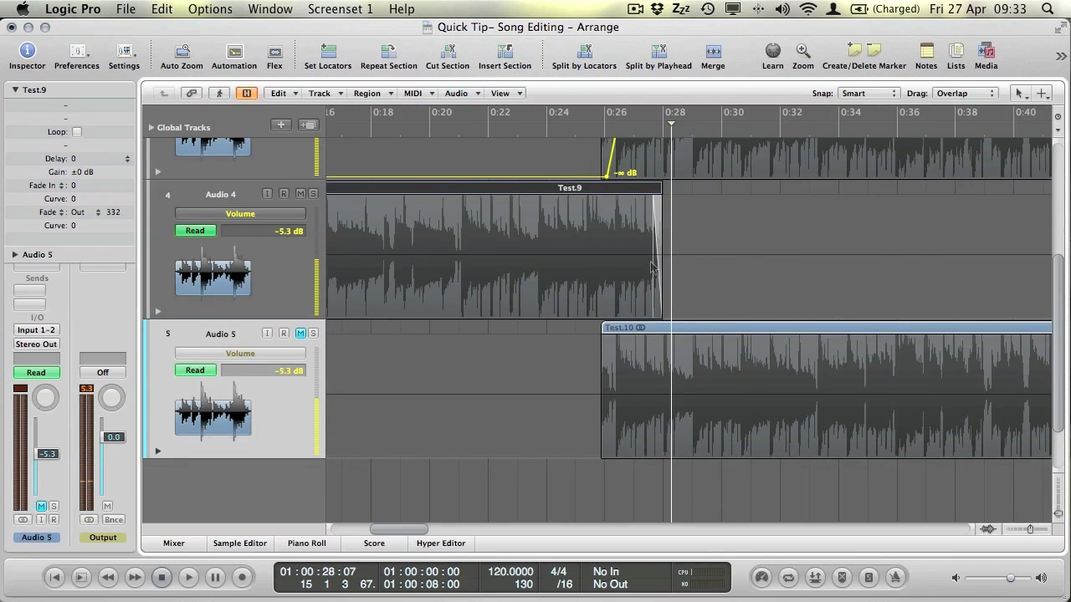
# Give Test.10 a fade-in of 127, then reselect Test.9 and bring up the tool menu.
pyautogui.click(687, 335)
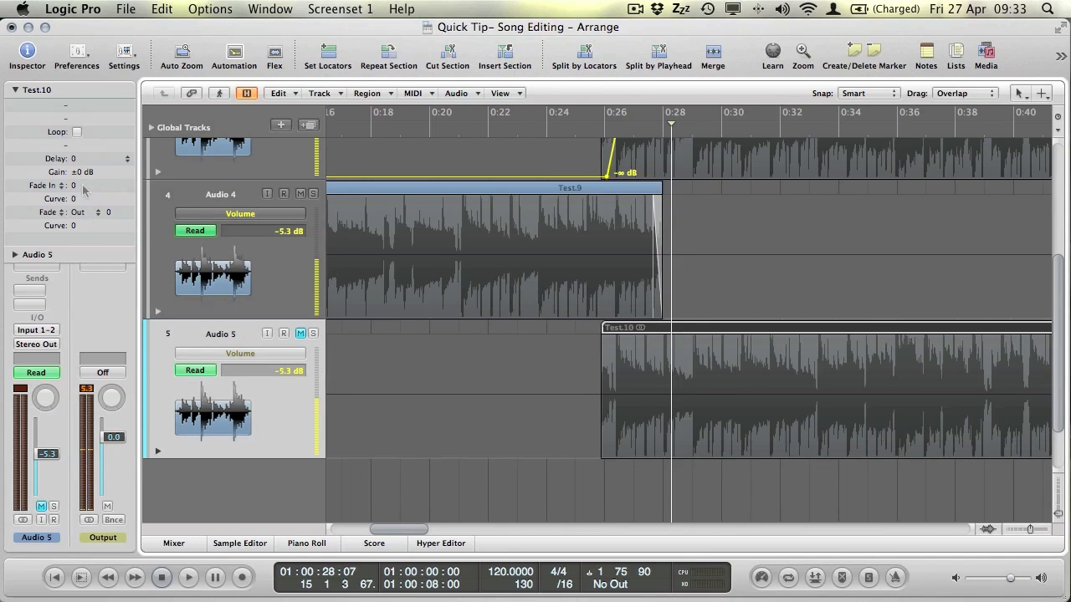
pyautogui.moveTo(67, 103); pyautogui.dragTo(82, 2)
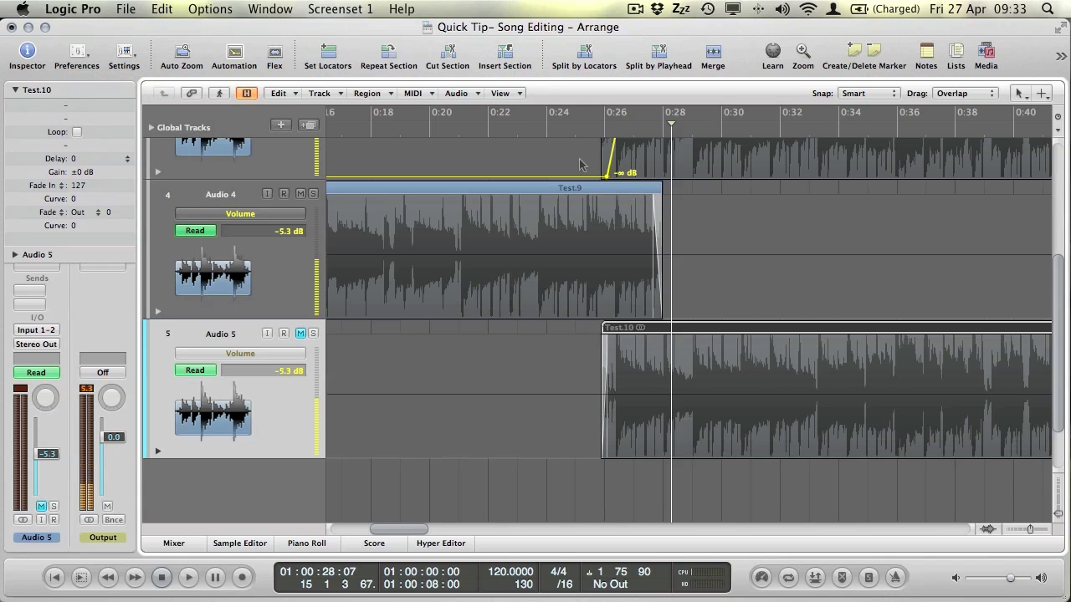
pyautogui.click(599, 191)
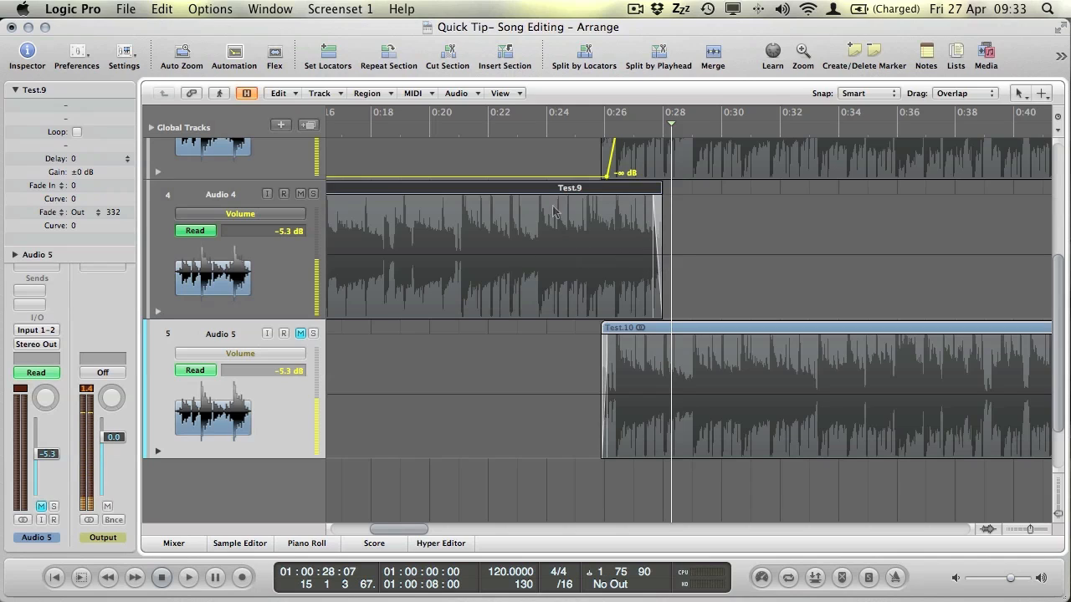
pyautogui.press('Escape')
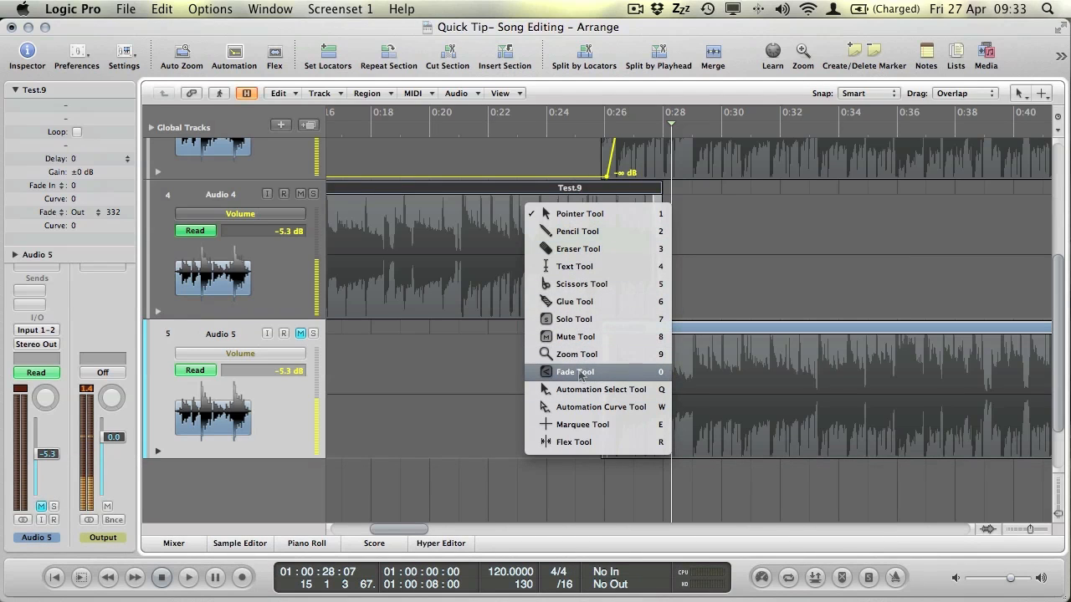
# With the Fade Tool, lengthen Test.9's fade-out and draw a fade-in at Test.10's start.
pyautogui.click(575, 371)
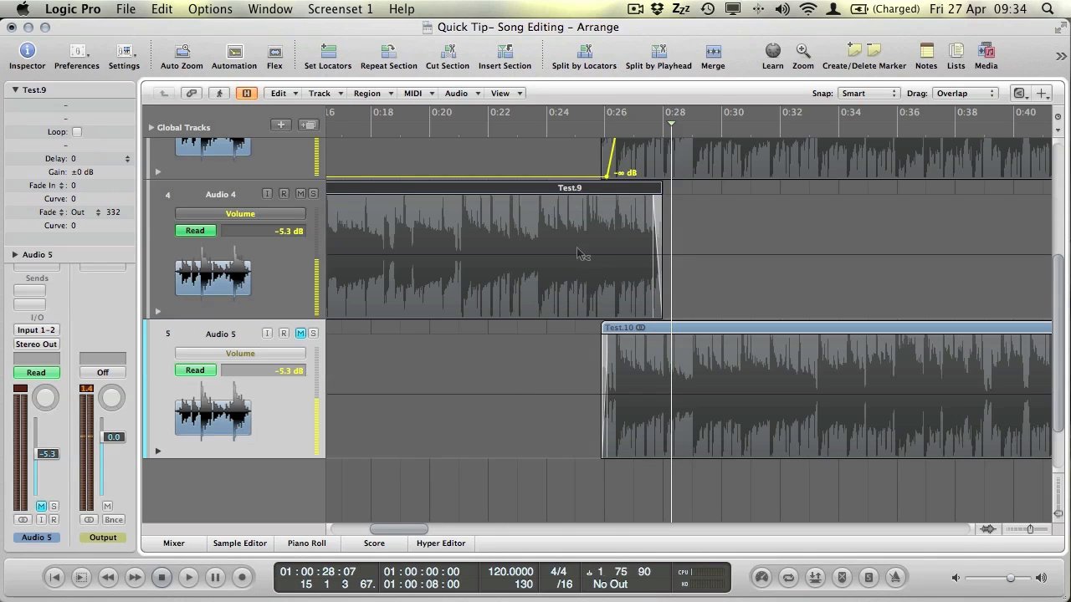
pyautogui.press('Escape')
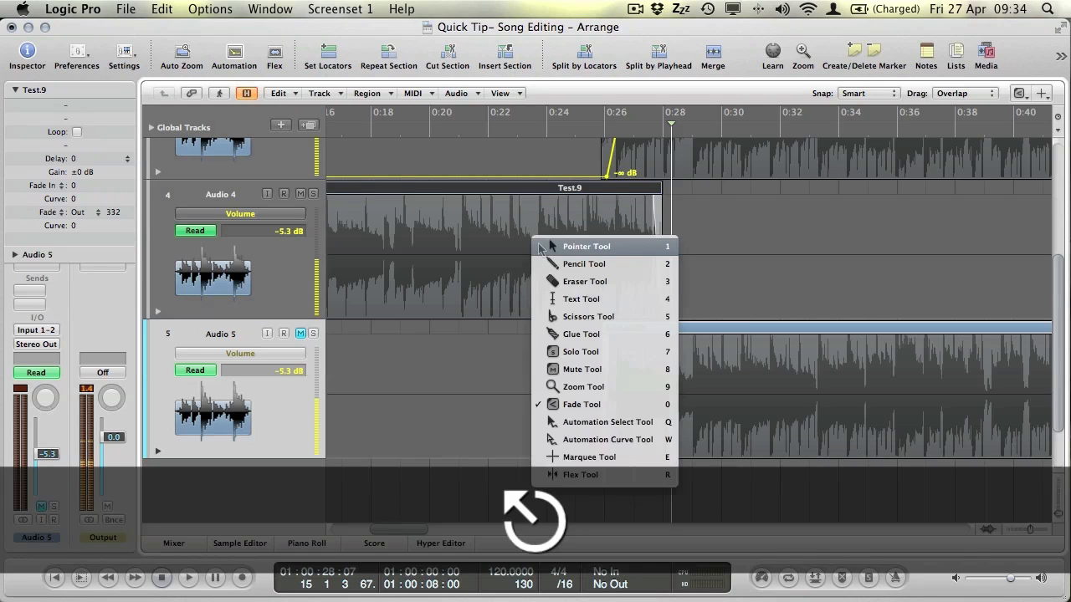
pyautogui.press('0')
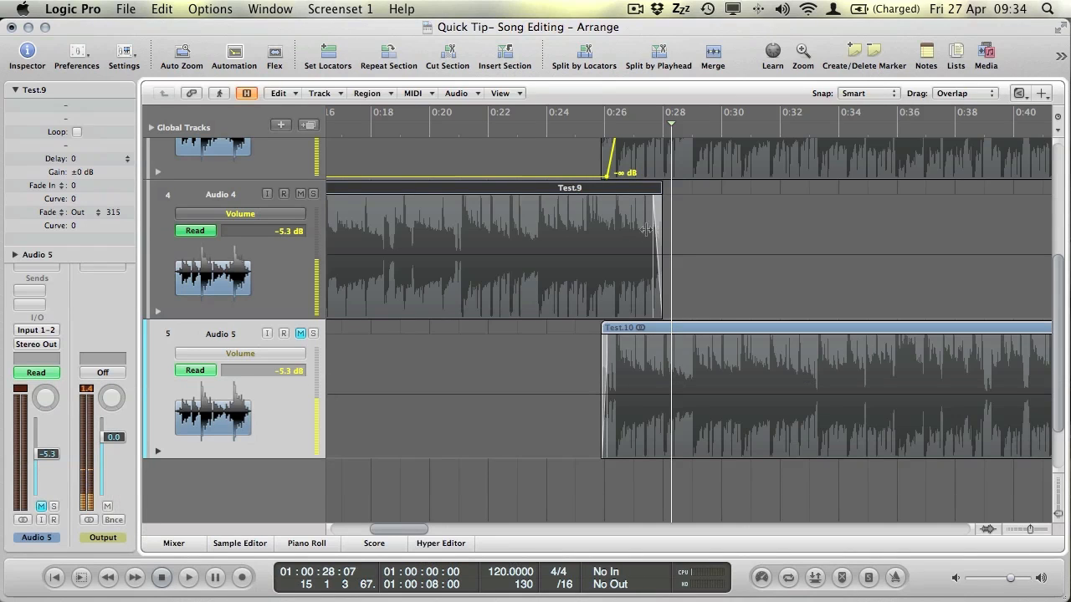
pyautogui.moveTo(647, 230); pyautogui.dragTo(617, 232)
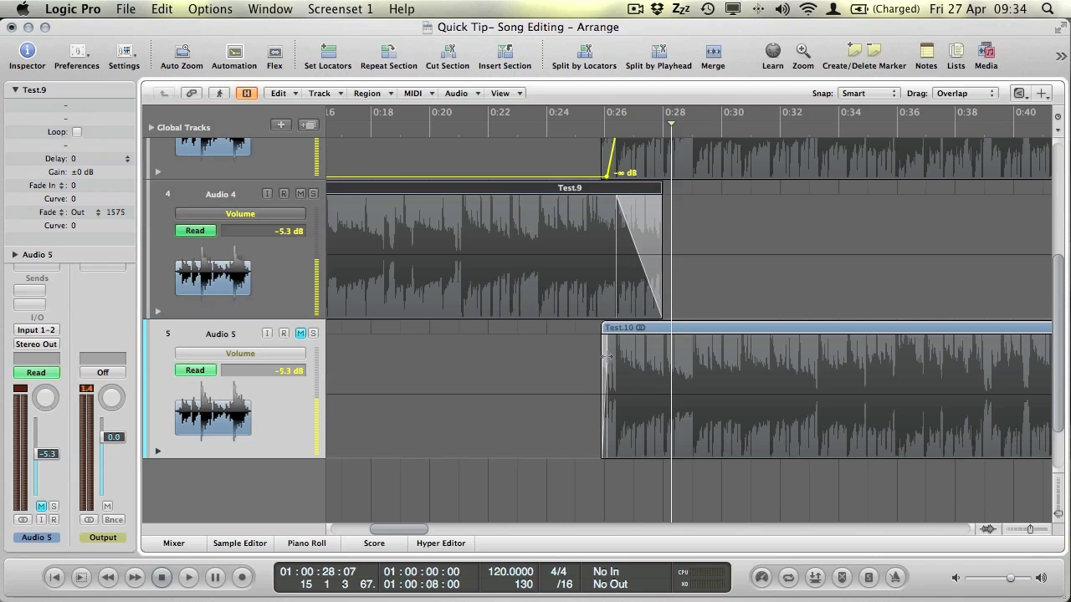
pyautogui.moveTo(607, 358); pyautogui.dragTo(638, 358)
# Bend Test.9's fade-out into a curve.
pyautogui.scroll(5, 638, 276)
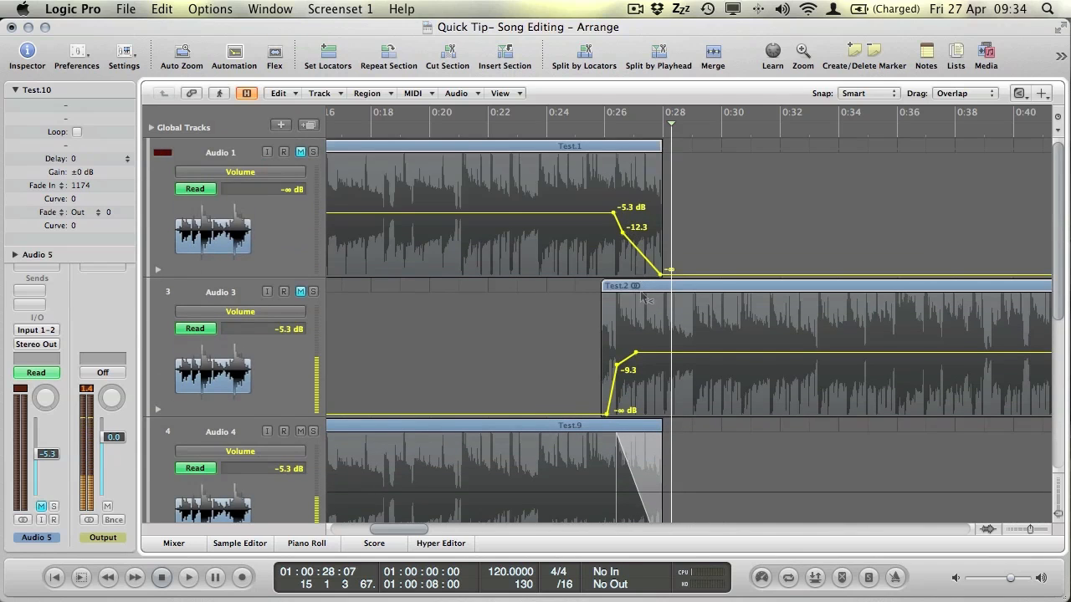
pyautogui.scroll(-5, 643, 334)
pyautogui.scroll(5, 633, 344)
pyautogui.scroll(-5, 633, 369)
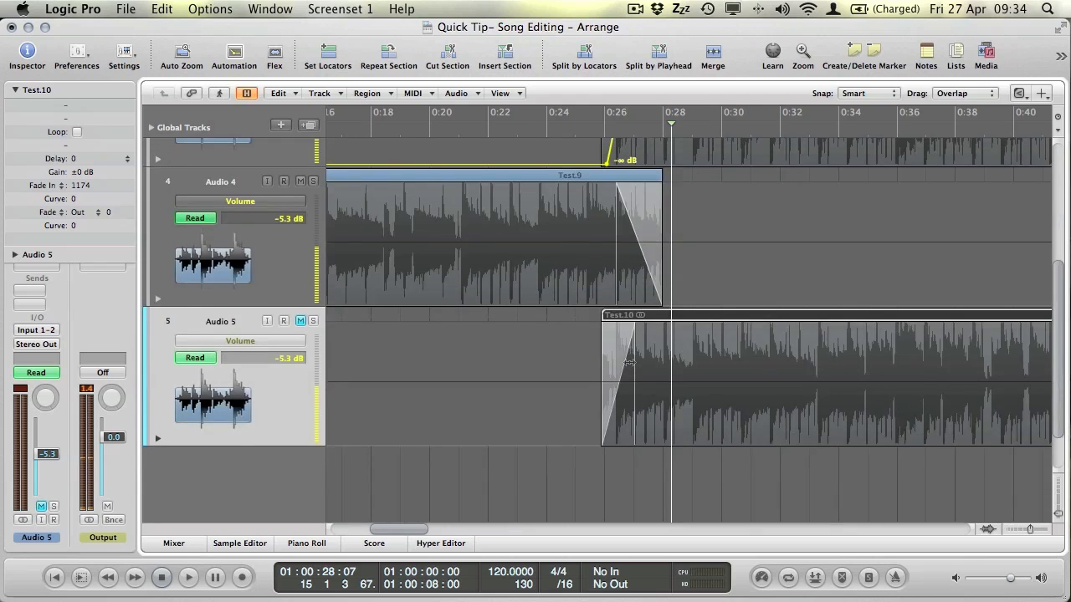
pyautogui.moveTo(627, 253); pyautogui.dragTo(636, 226)
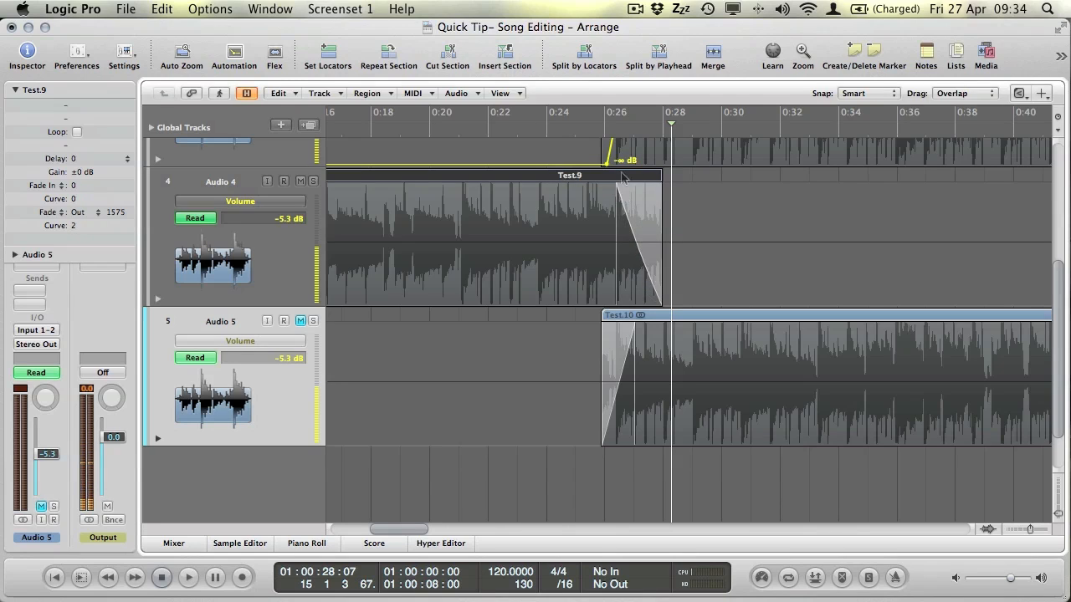
# Unmute Audio 5 and audition the crossfade from about 0:25.
pyautogui.click(585, 126)
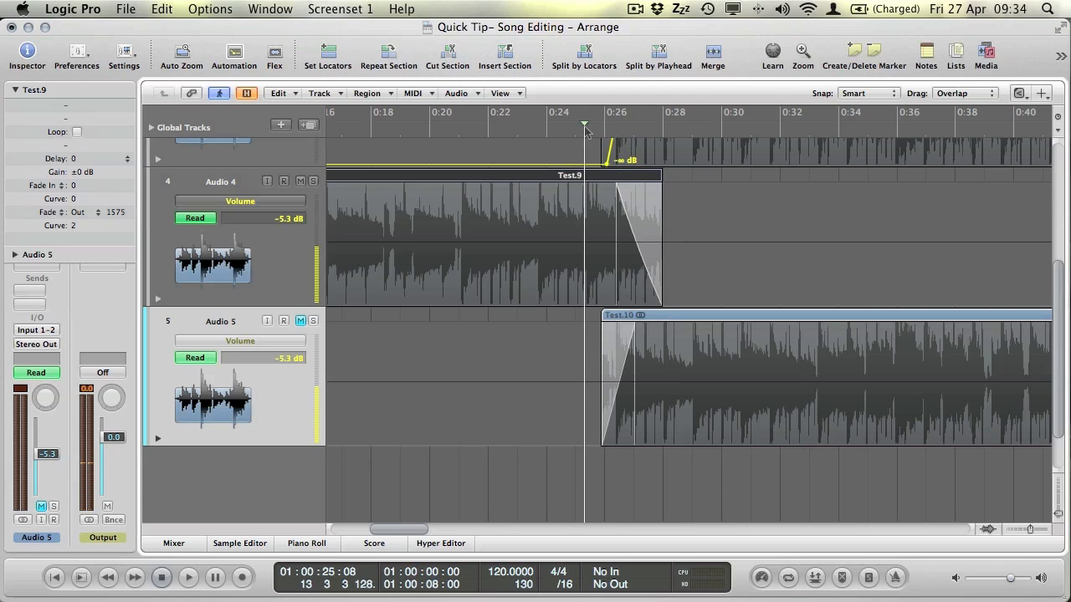
pyautogui.click(301, 321)
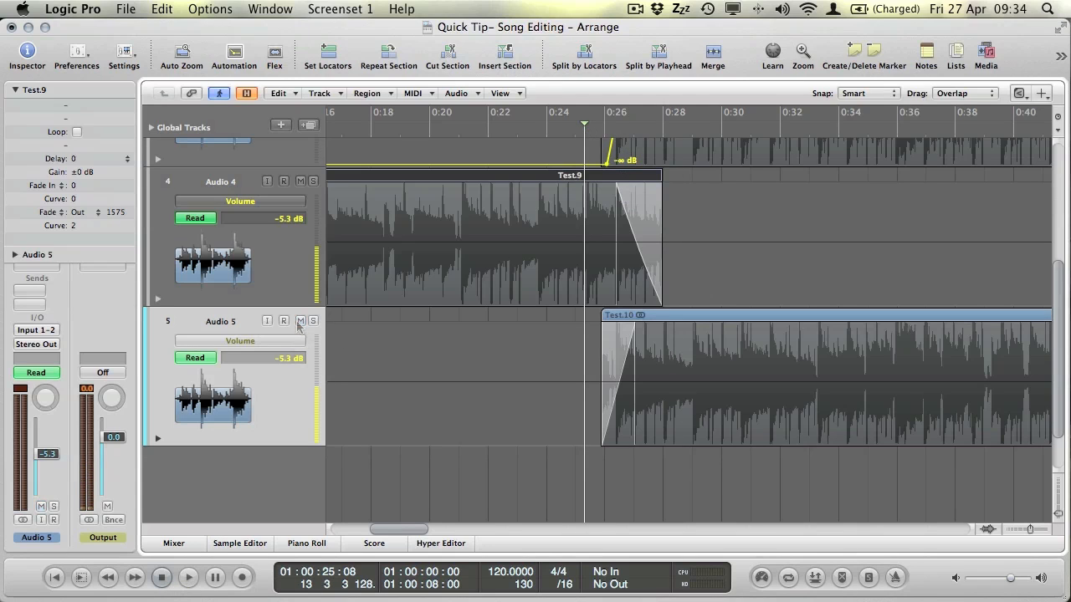
pyautogui.press('space')
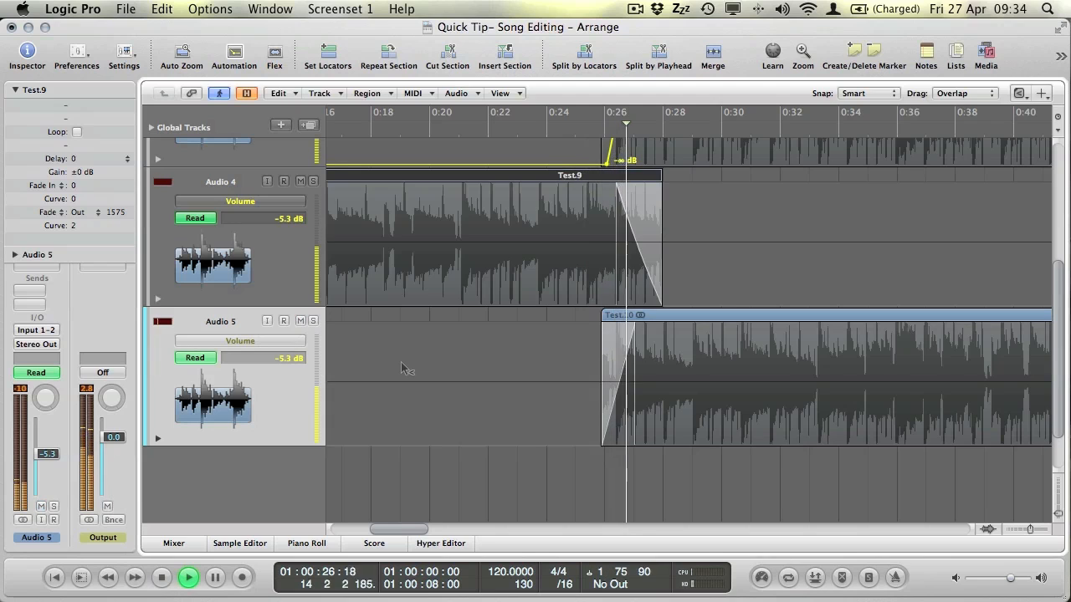
pyautogui.press('space')
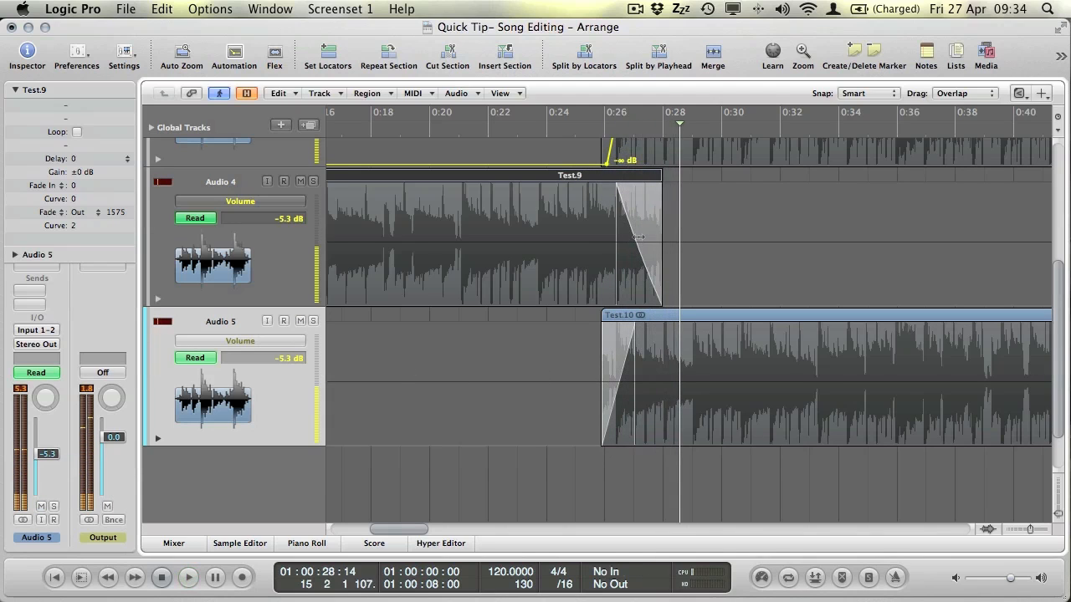
# Refine the fades (Test.9 out 1890 at -7, Test.10 in 801 at -31) and replay from 0:24.
pyautogui.moveTo(640, 235); pyautogui.dragTo(608, 229)
pyautogui.moveTo(636, 358); pyautogui.dragTo(628, 358)
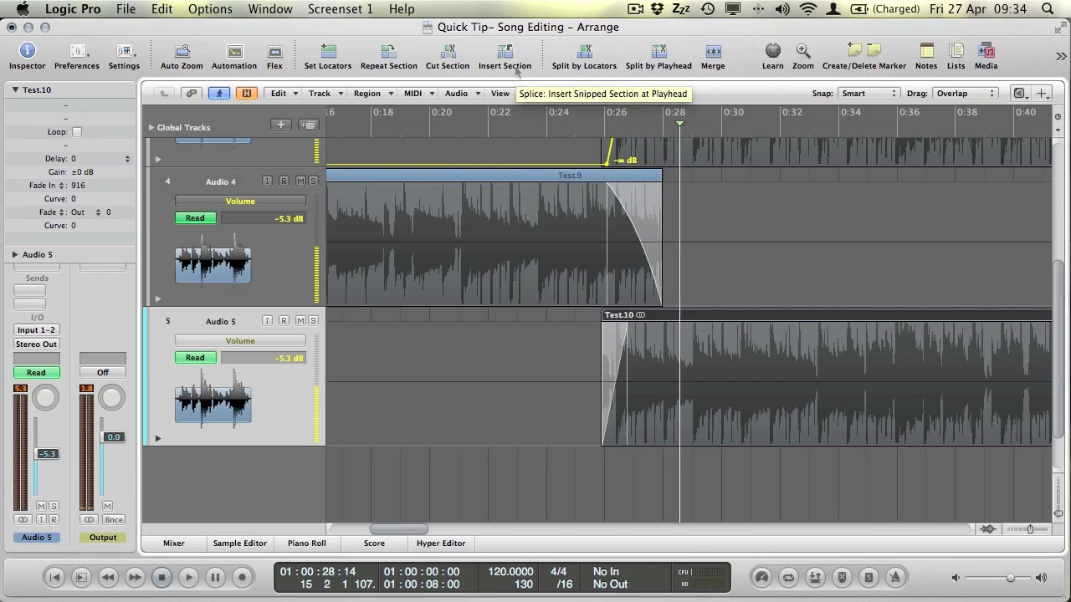
pyautogui.click(558, 127)
pyautogui.press('space')
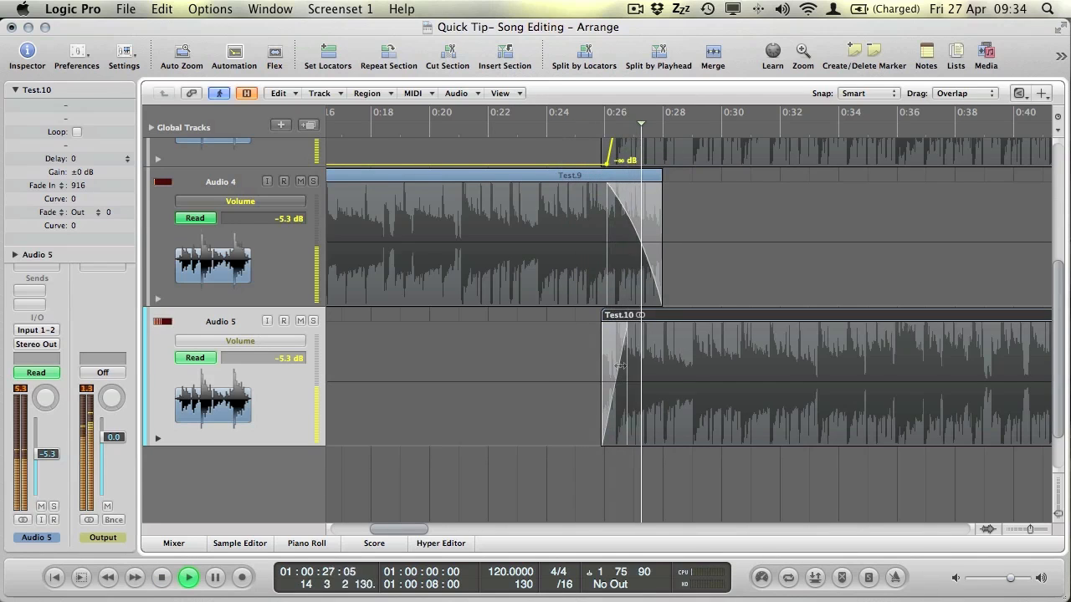
pyautogui.press('space')
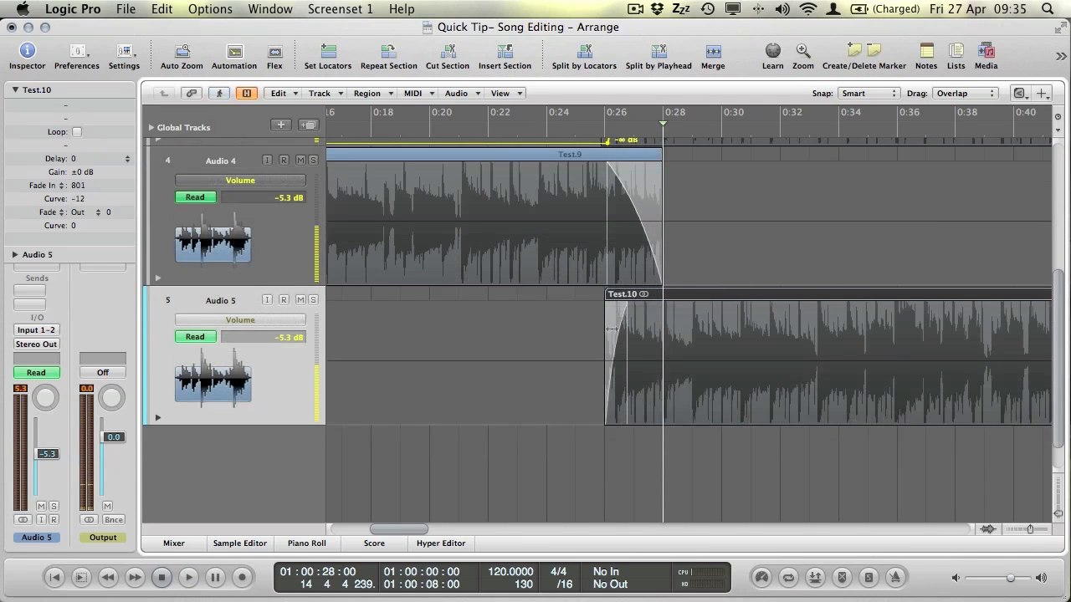
pyautogui.moveTo(613, 328)
pyautogui.mouseDown()
pyautogui.moveTo(544, 322)
pyautogui.moveTo(688, 333)
pyautogui.moveTo(595, 334)
pyautogui.mouseUp()
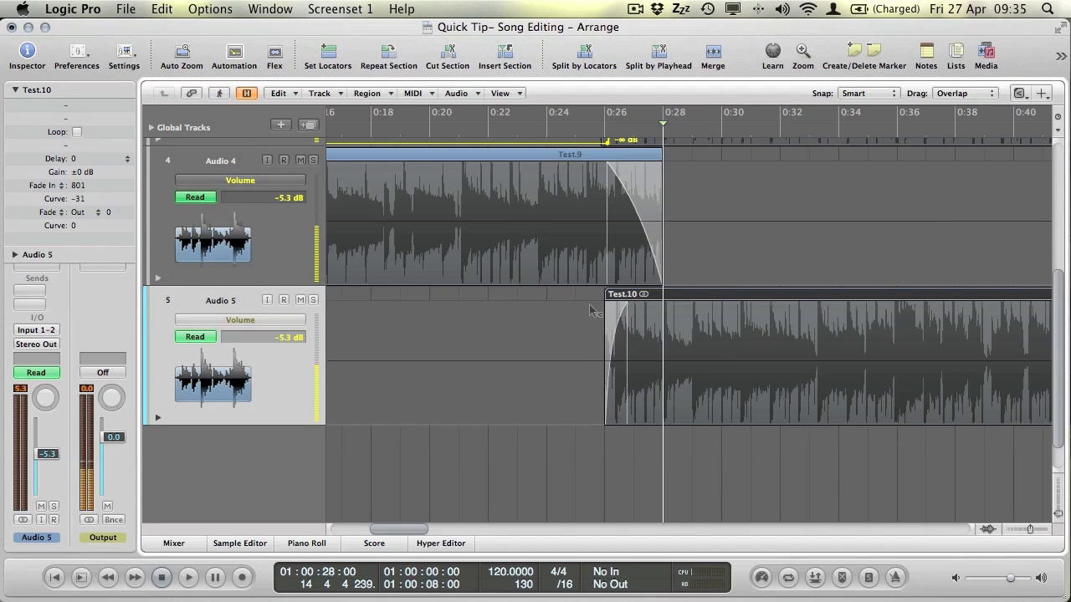
# Try raising the end of Audio 1's volume fade, then undo it.
pyautogui.scroll(10, 593, 314)
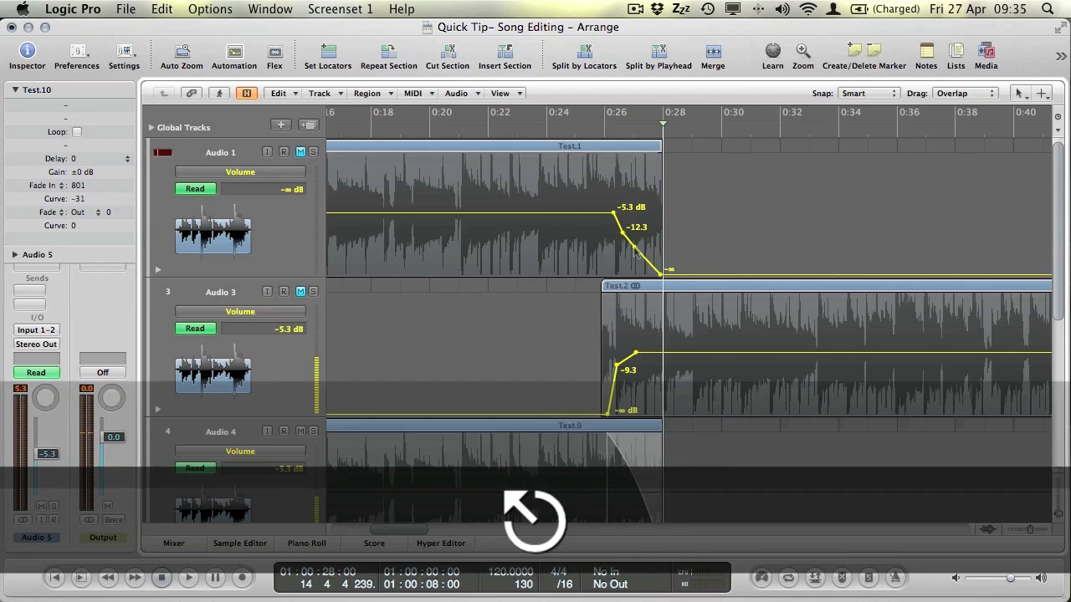
pyautogui.moveTo(650, 263)
pyautogui.mouseDown()
pyautogui.moveTo(646, 245)
pyautogui.moveTo(650, 264)
pyautogui.mouseUp()
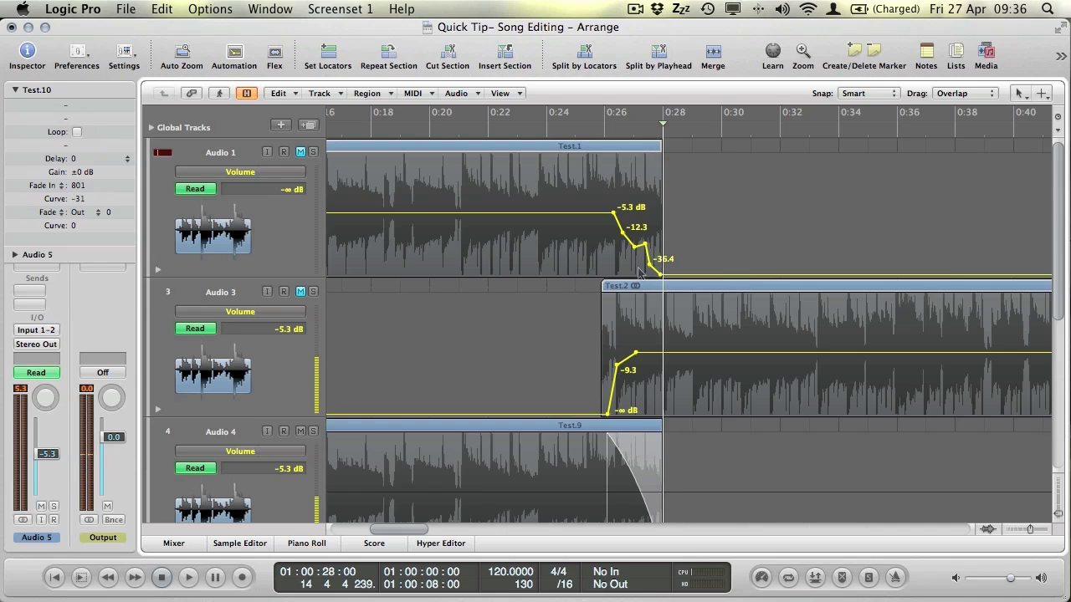
pyautogui.doubleClick(605, 127)
pyautogui.press('super+z')
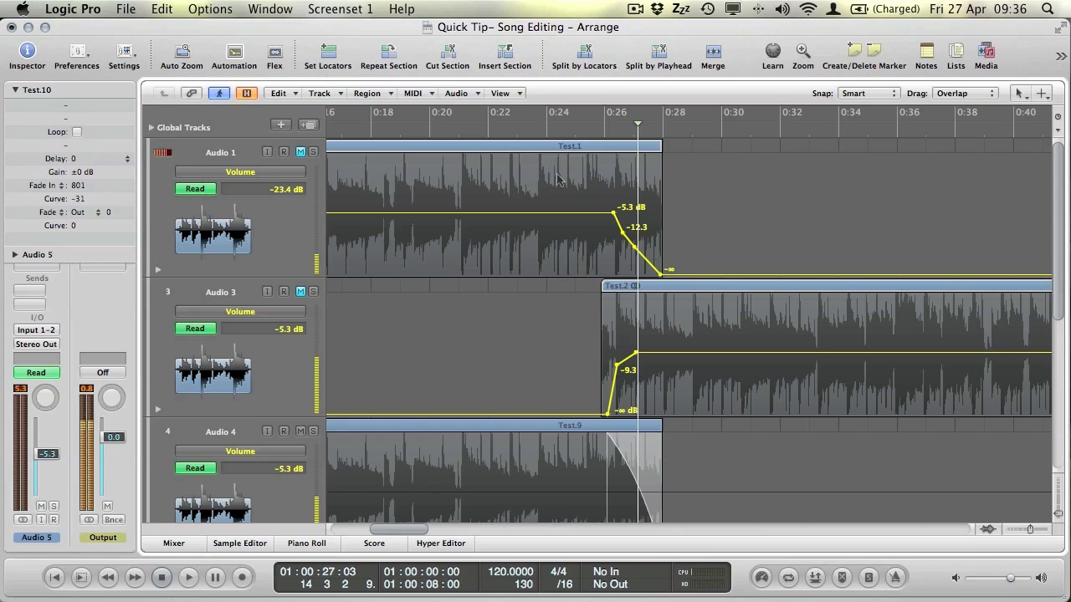
pyautogui.scroll(-3, 544, 278)
pyautogui.scroll(5, 543, 279)
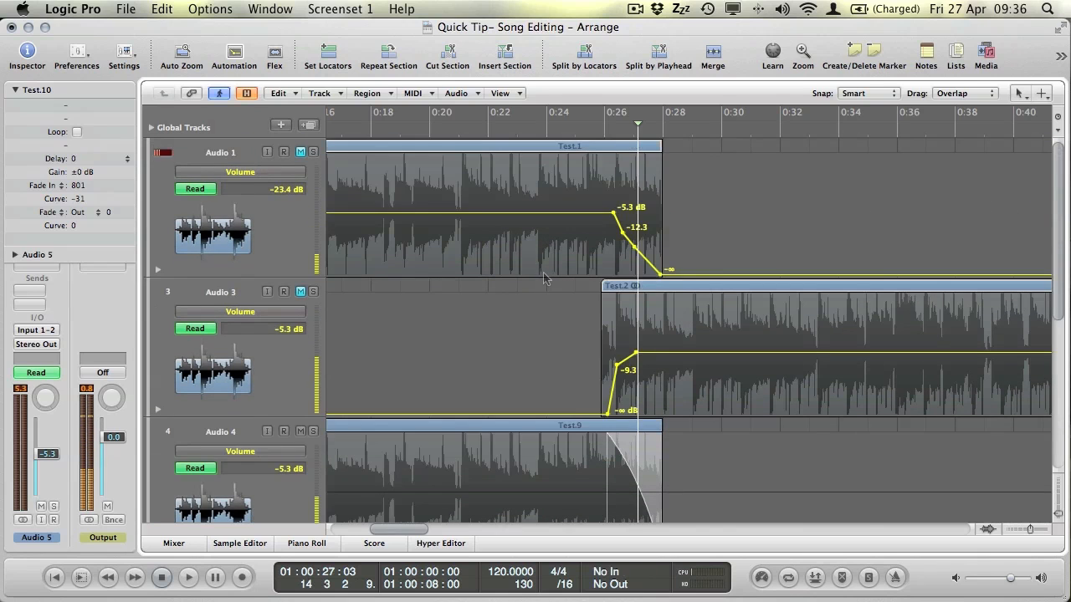
# Return to the pointer tool and replay the crossfade from about 0:25.
pyautogui.press('Escape')
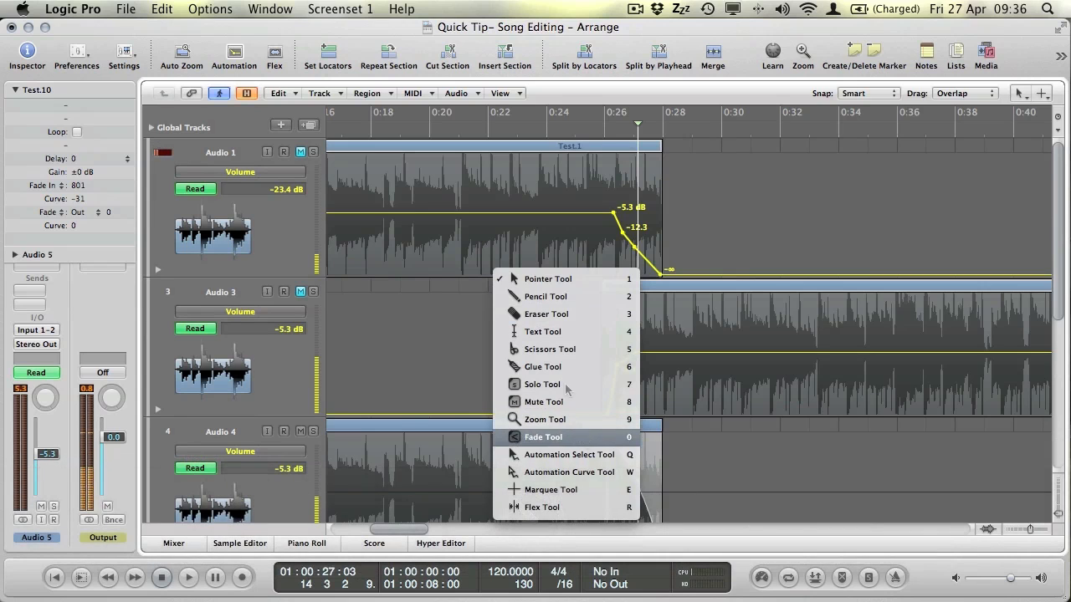
pyautogui.click(548, 278)
pyautogui.scroll(-4, 545, 315)
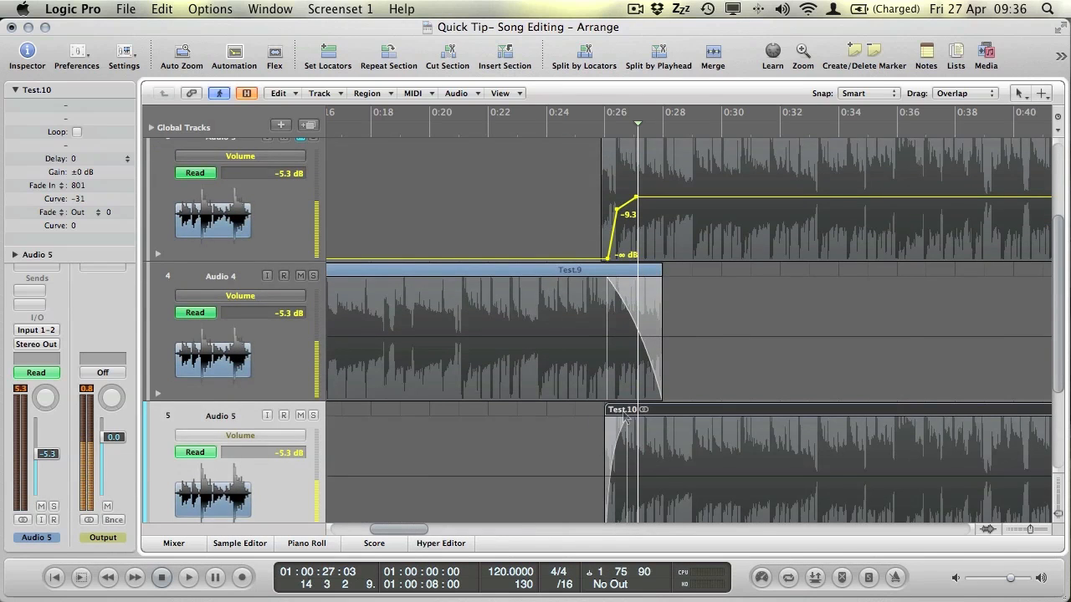
pyautogui.scroll(-3, 596, 423)
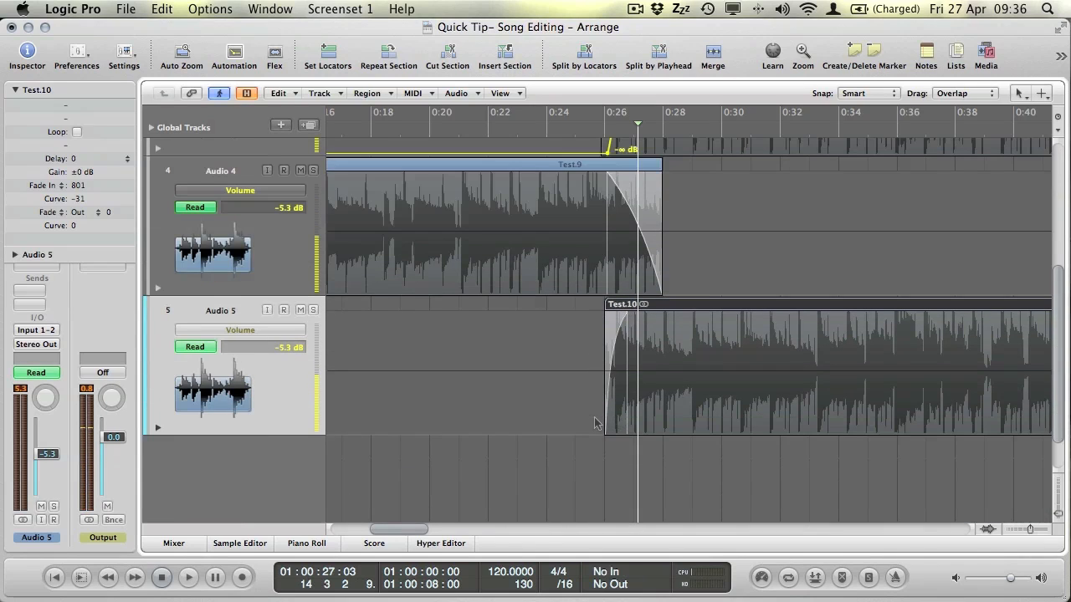
pyautogui.click(582, 126)
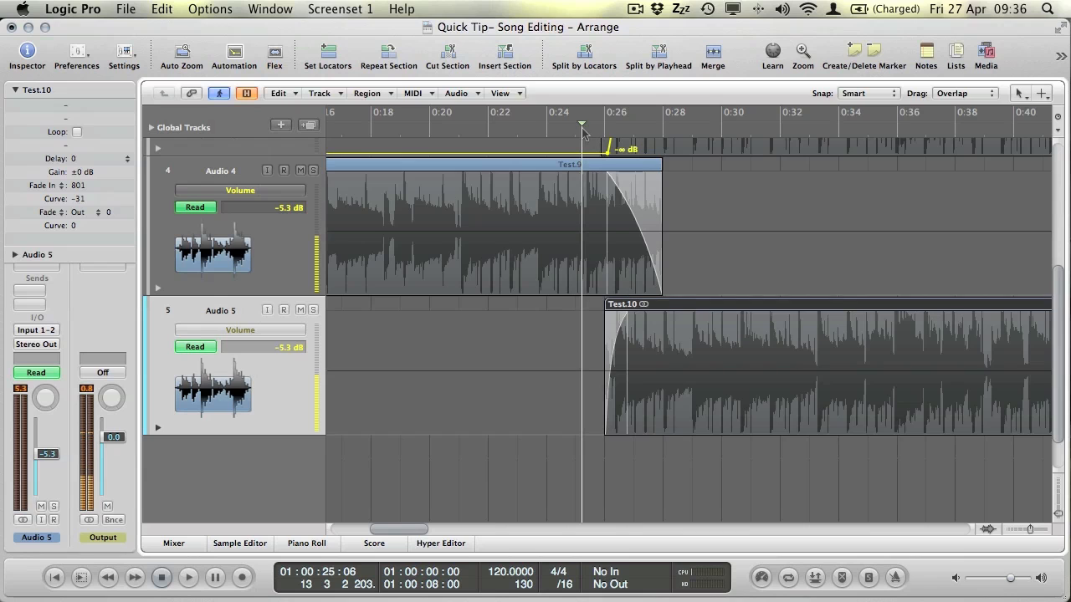
pyautogui.press('space')
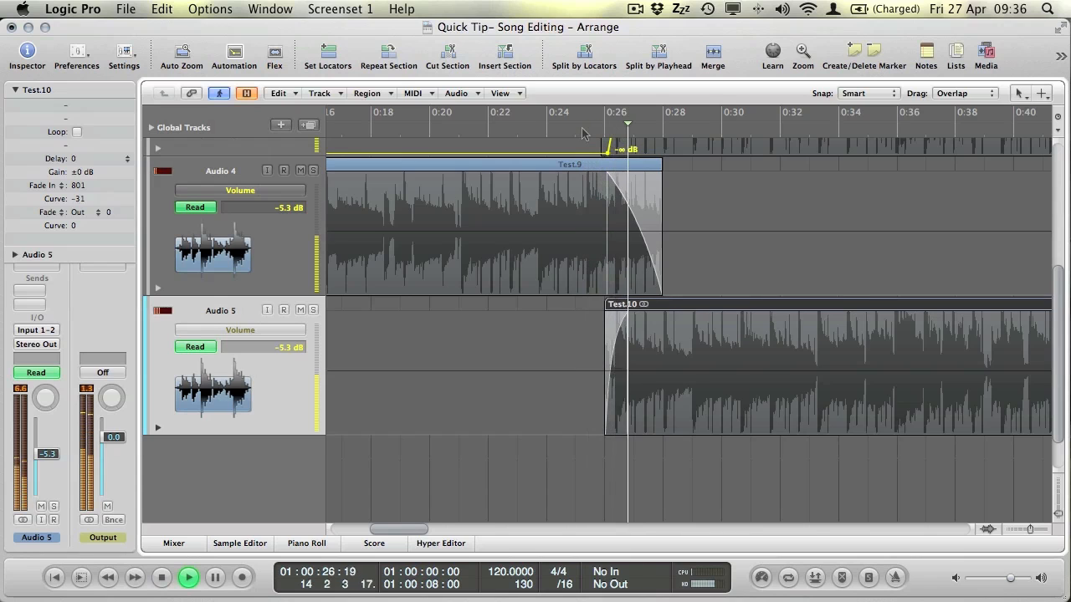
pyautogui.press('space')
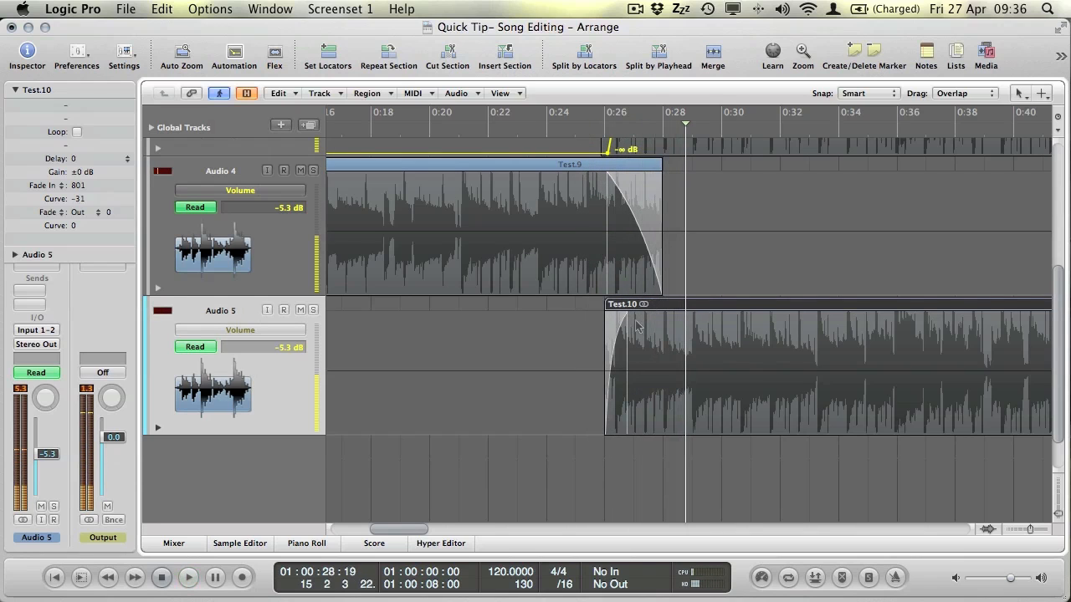
# Reshape Test.9's 1890 fade-out curve from -7 to 3 with the Fade Tool.
pyautogui.press('Escape')
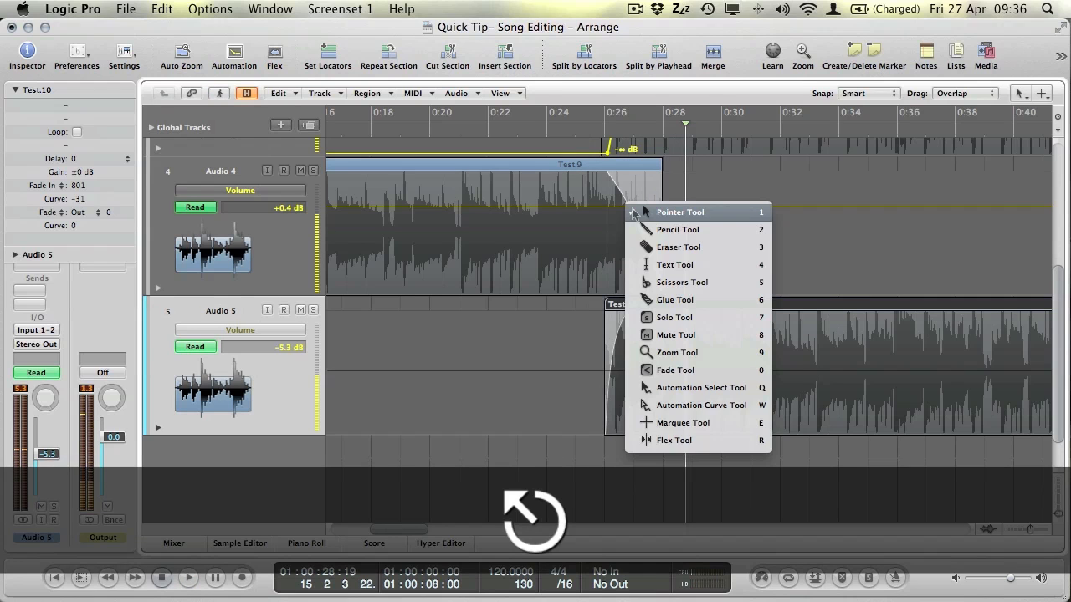
pyautogui.press('0')
pyautogui.moveTo(634, 211); pyautogui.dragTo(633, 192)
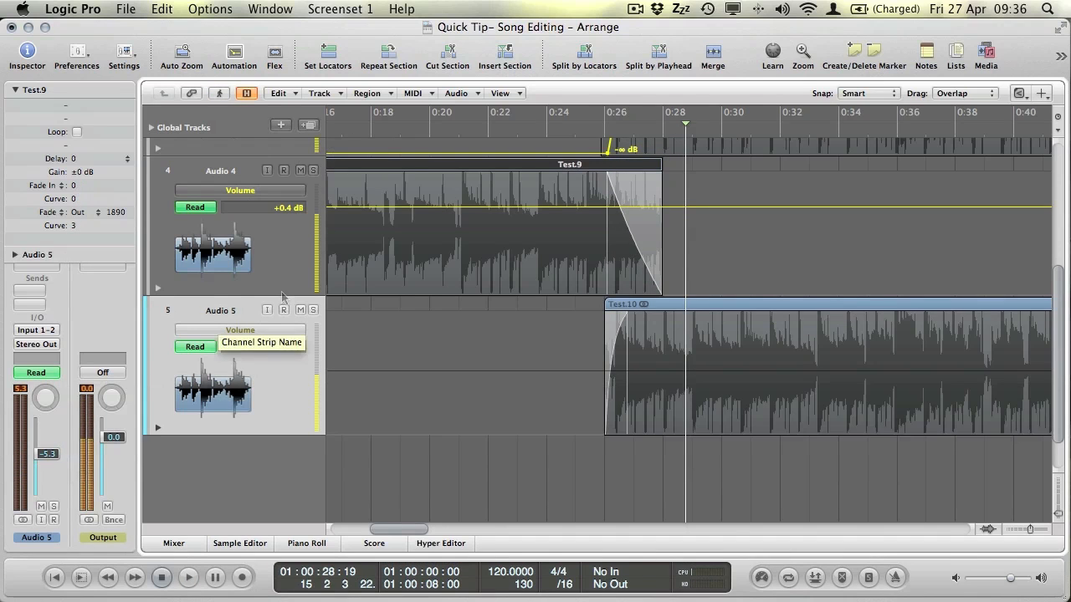
# Select Audio 4 and collapse the region parameters in the inspector.
pyautogui.scroll(3, 242, 293)
pyautogui.scroll(-3, 329, 361)
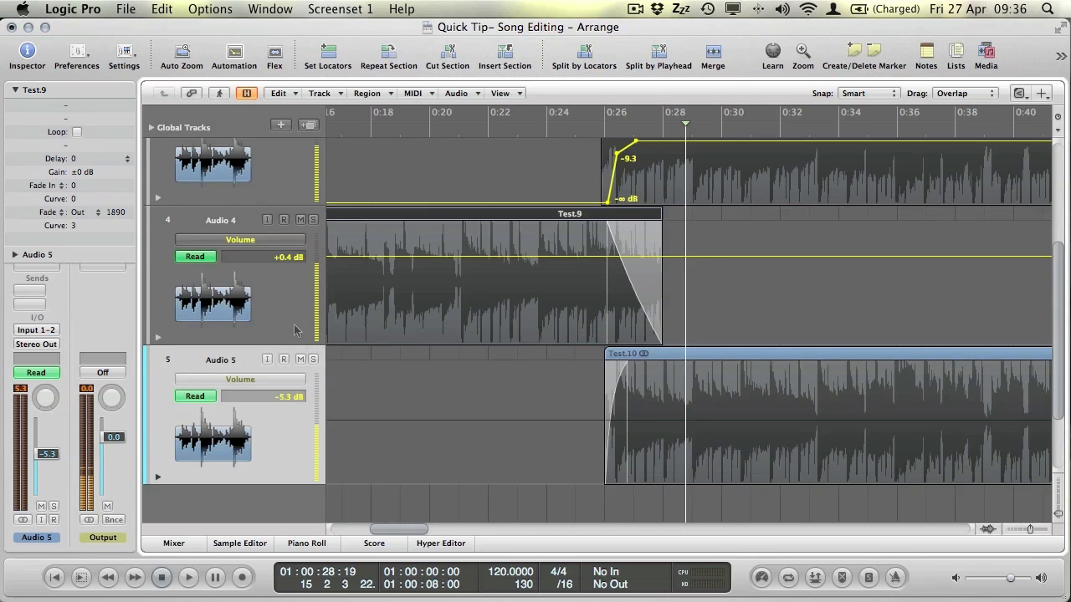
pyautogui.click(288, 318)
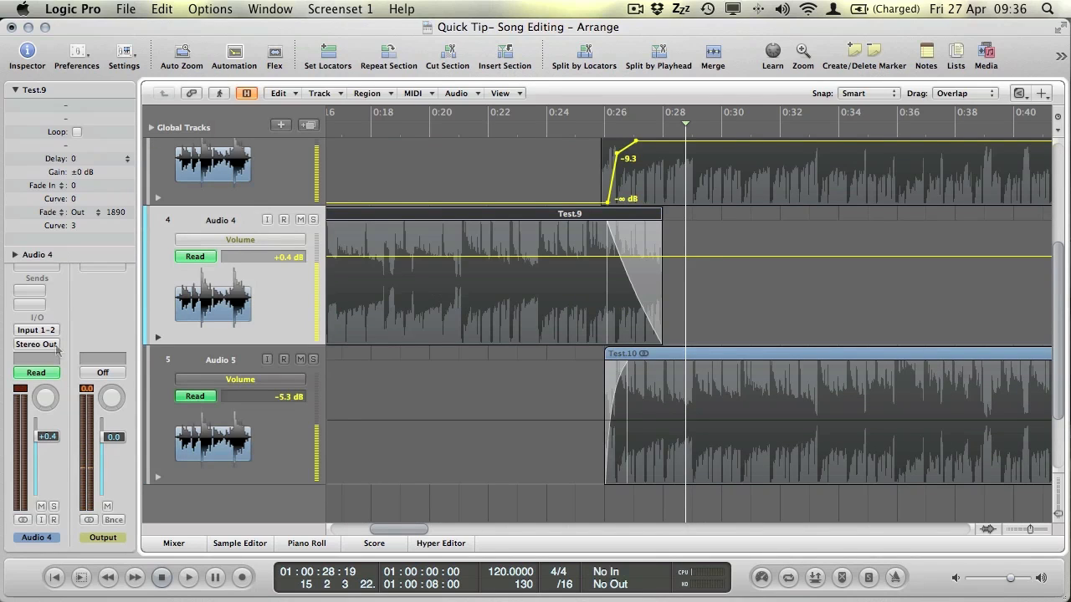
pyautogui.click(16, 89)
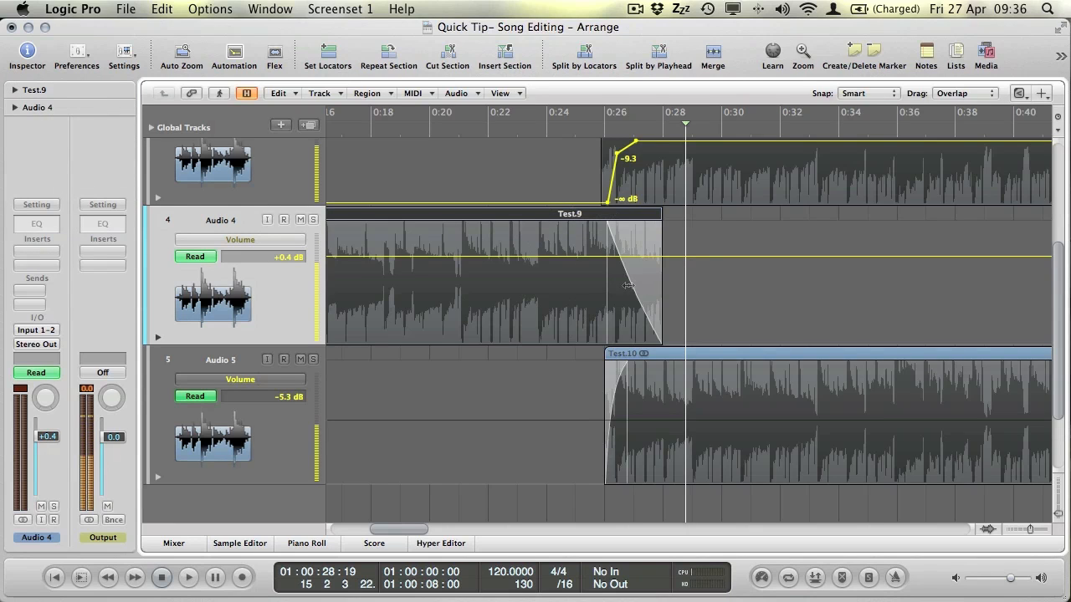
# Play the crossfade from about 0:25 and stop near 0:28.
pyautogui.click(590, 128)
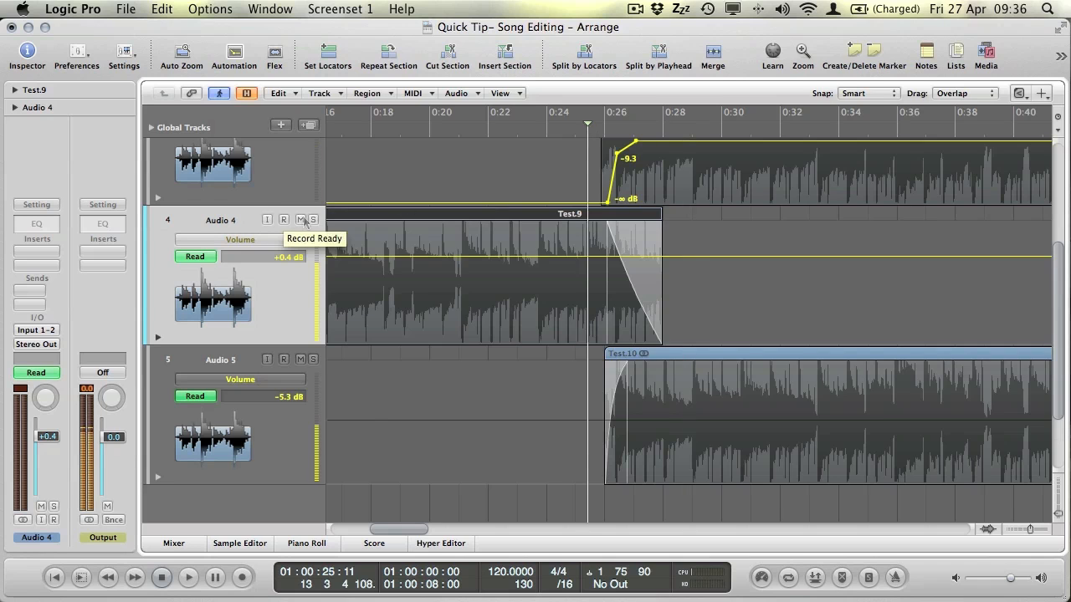
pyautogui.hscroll(-10, 347, 251)
pyautogui.press('space')
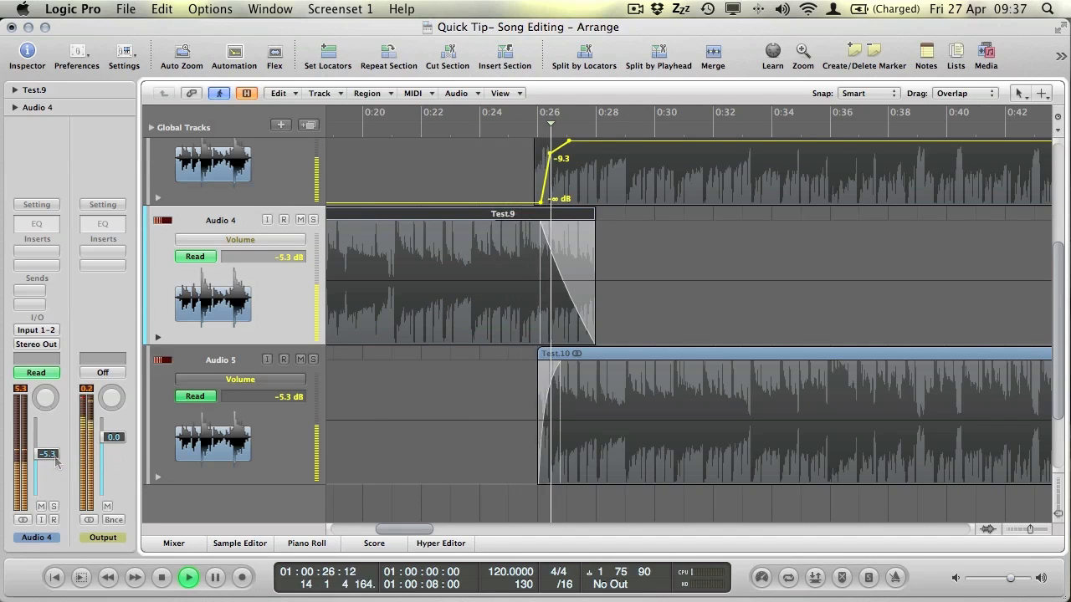
pyautogui.press('space')
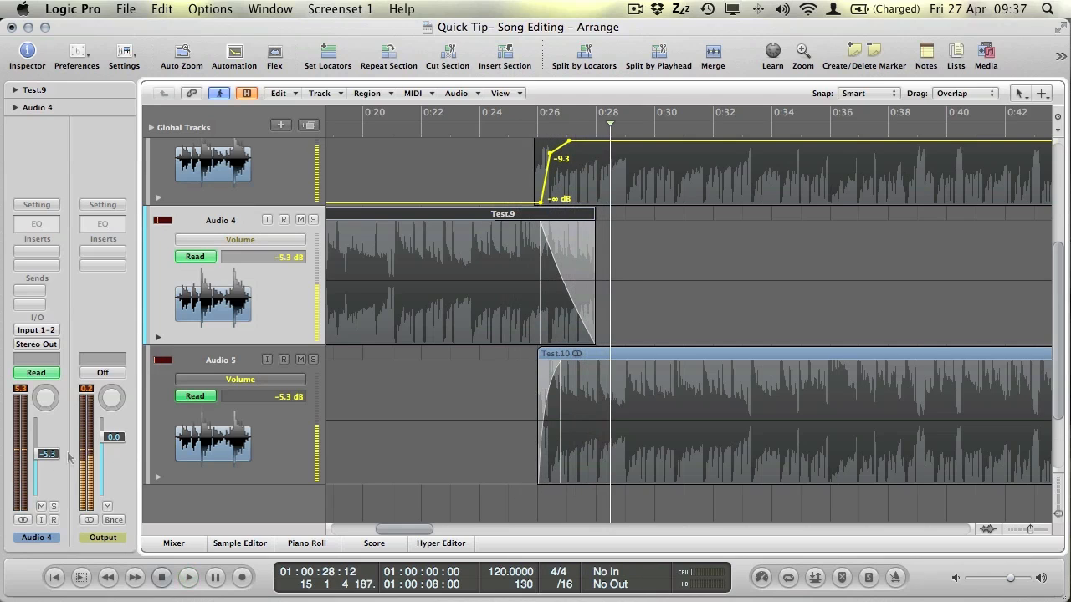
# Bring up the plug-in menu on an empty Audio 4 insert slot.
pyautogui.hscroll(-2, 387, 250)
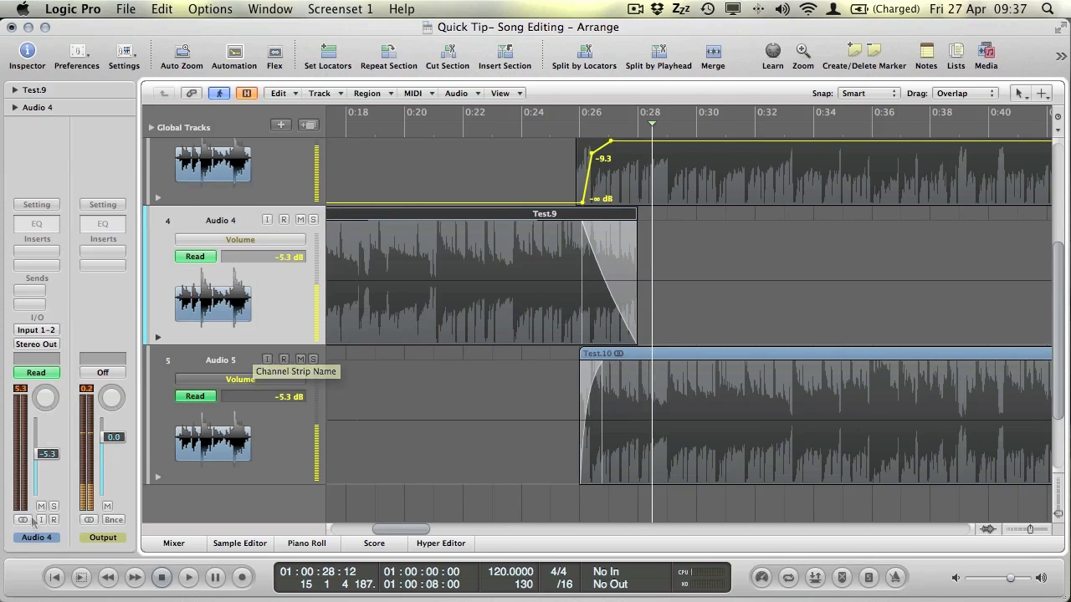
pyautogui.hscroll(-5, 360, 235)
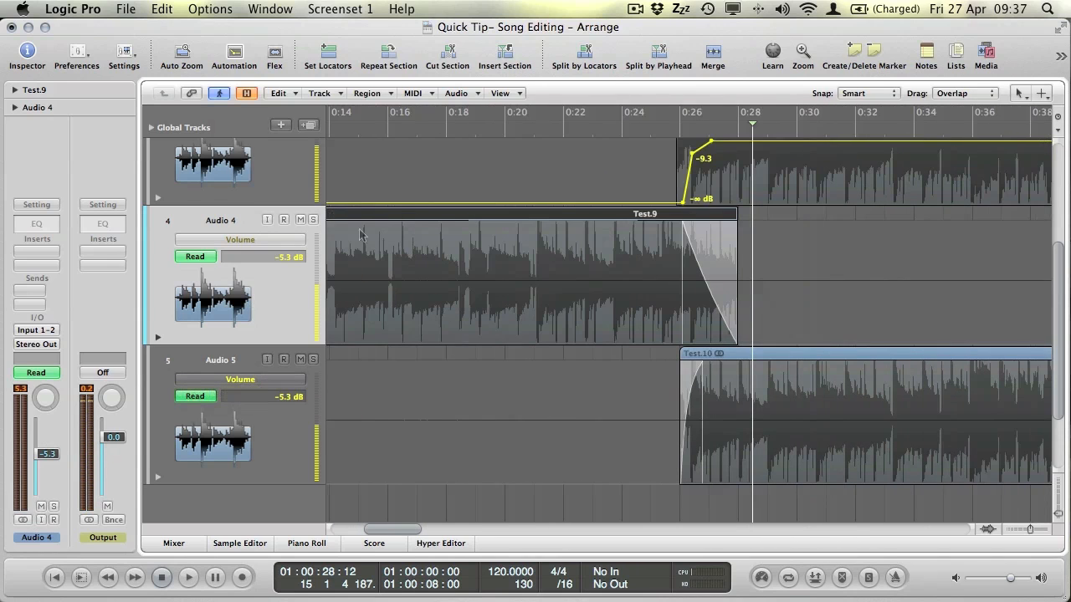
pyautogui.click(37, 251)
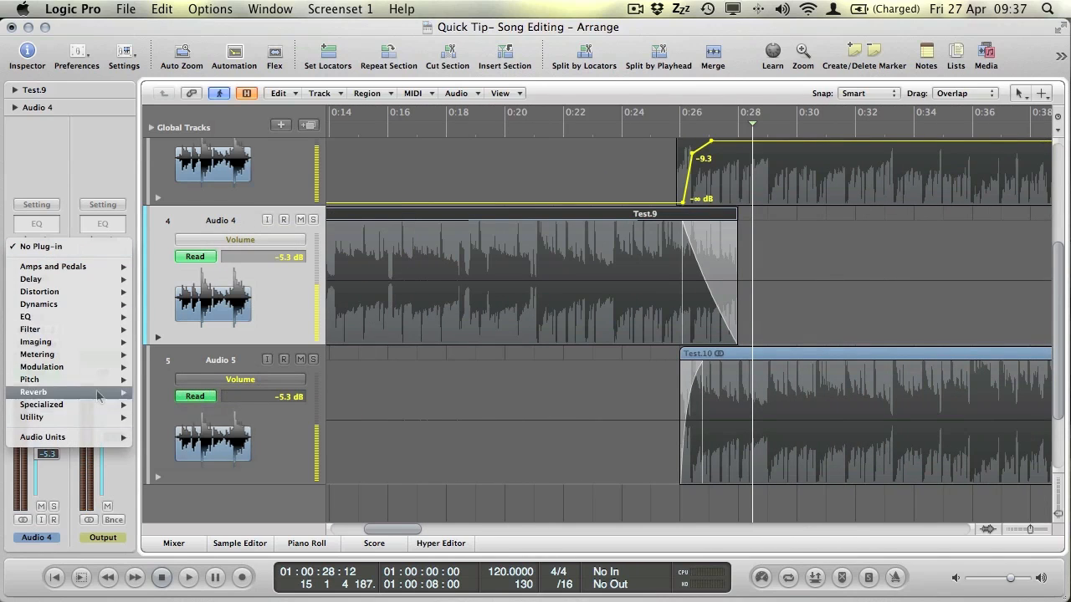
# Insert a stereo Space Designer on Audio 4 loaded with the 02.5s Soft Hall preset.
pyautogui.moveTo(97, 393)
pyautogui.click(278, 456)
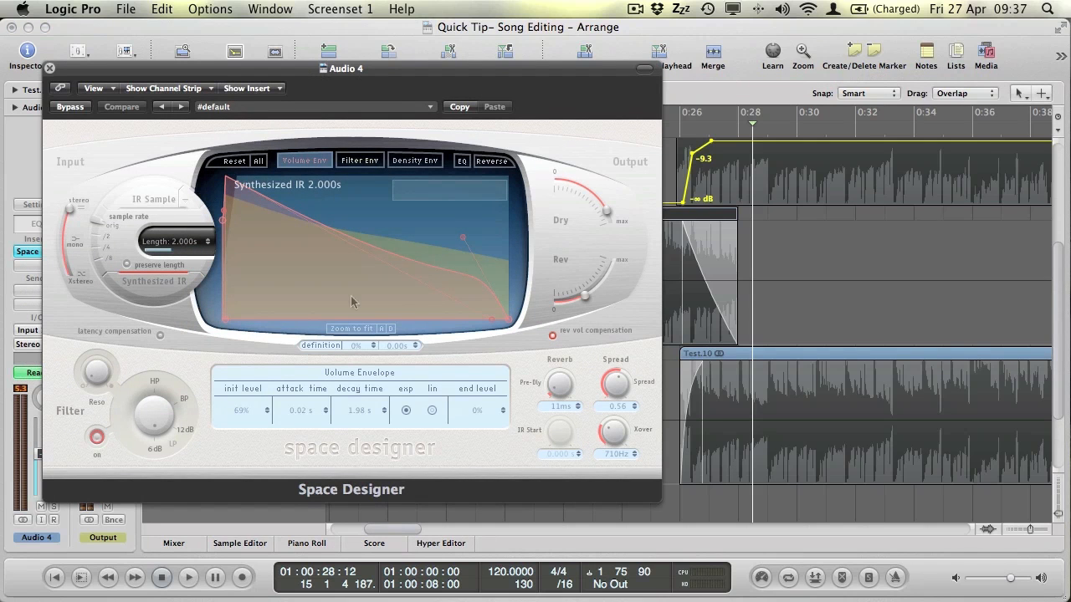
pyautogui.click(326, 106)
pyautogui.moveTo(356, 266)
pyautogui.moveTo(505, 273)
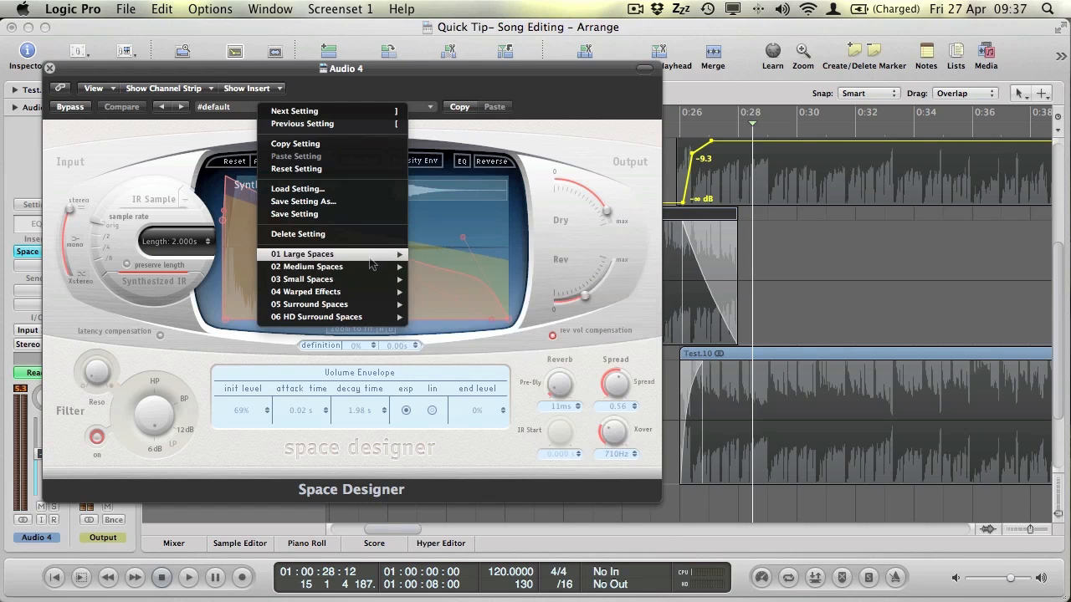
pyautogui.moveTo(305, 254)
pyautogui.moveTo(442, 267)
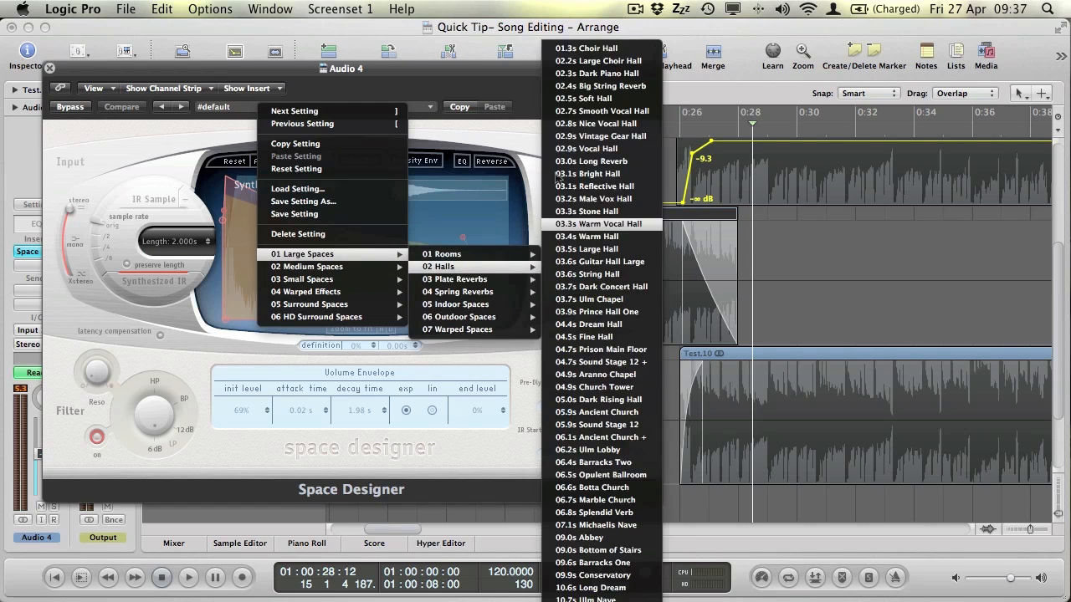
pyautogui.click(553, 99)
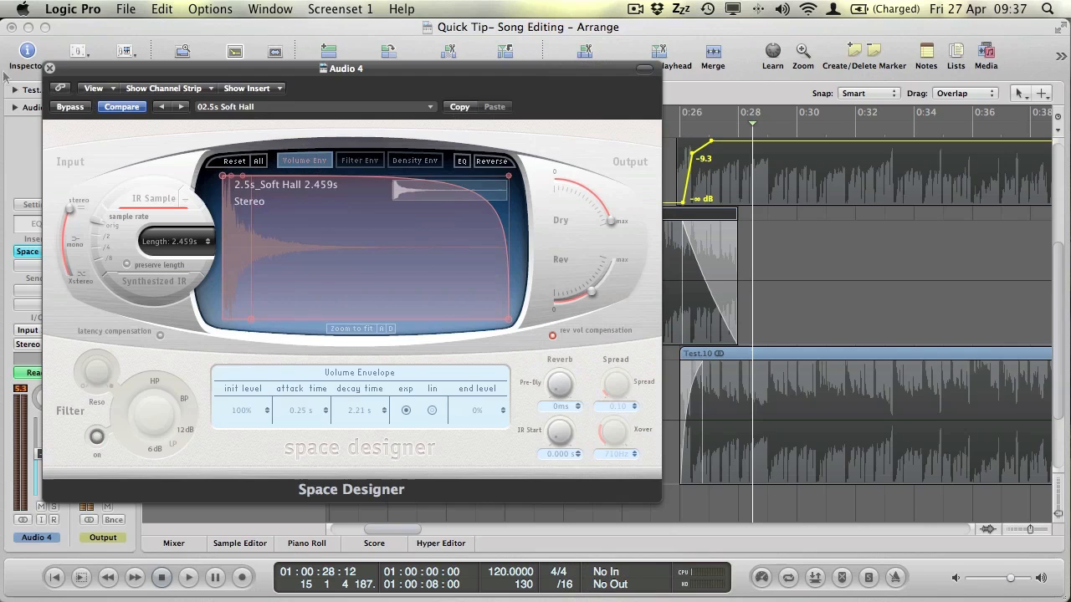
pyautogui.click(49, 68)
pyautogui.click(522, 125)
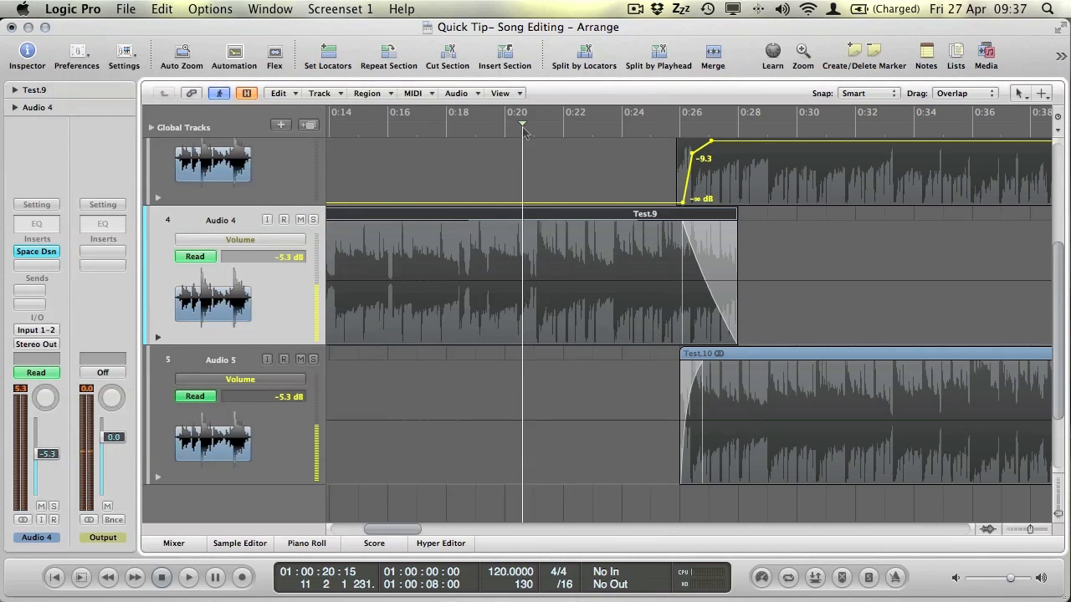
# Mute Audio 5 and start playback.
pyautogui.click(302, 359)
pyautogui.press('space')
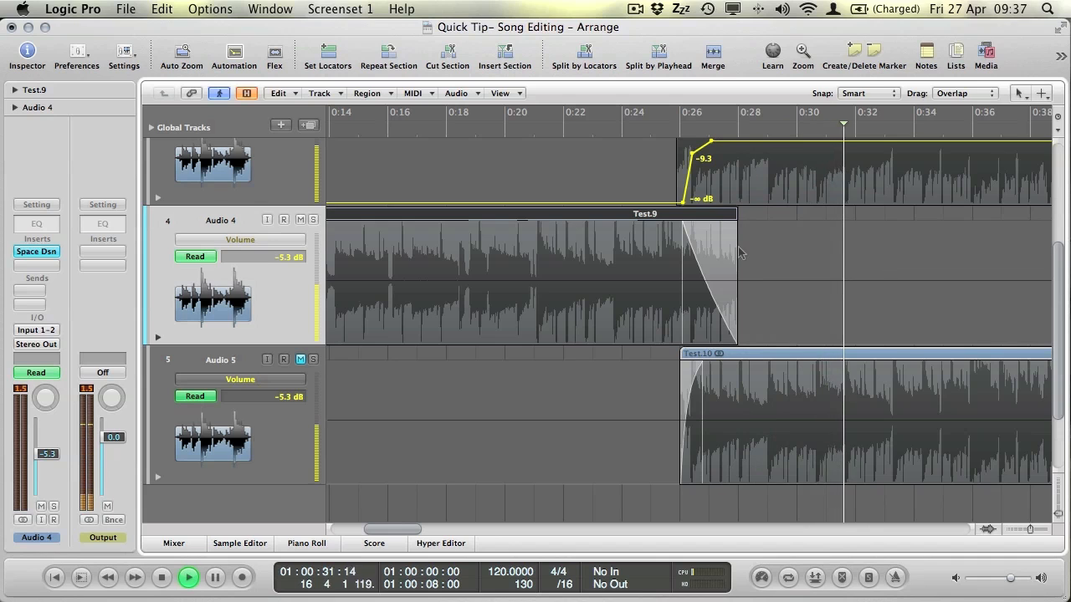
pyautogui.scroll(5, 737, 253)
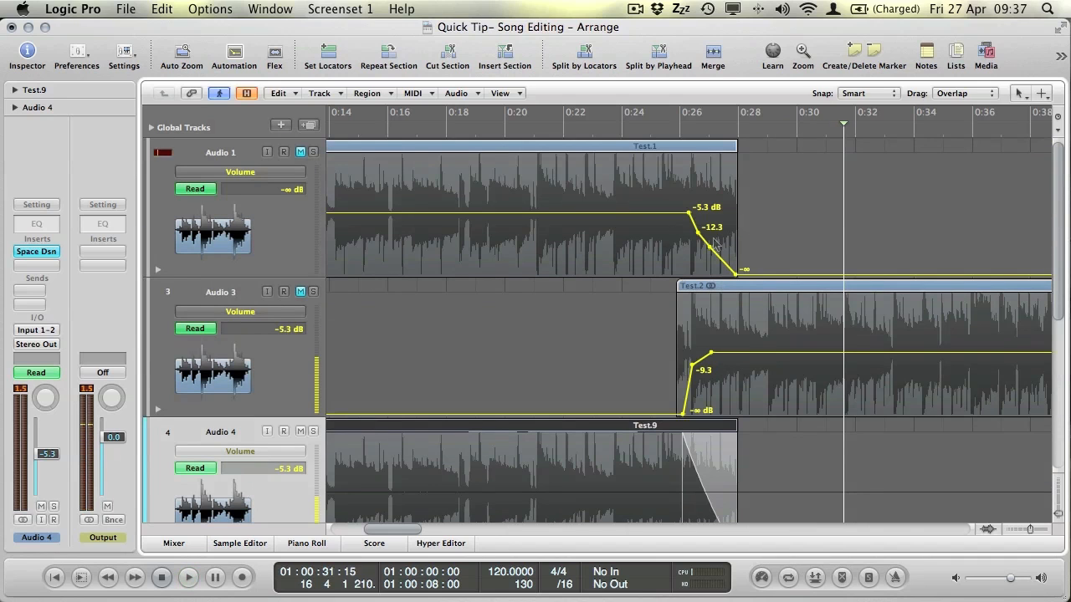
# Mute Audio 4, unmute Audio 1, and display the Mixer.
pyautogui.click(300, 431)
pyautogui.click(300, 152)
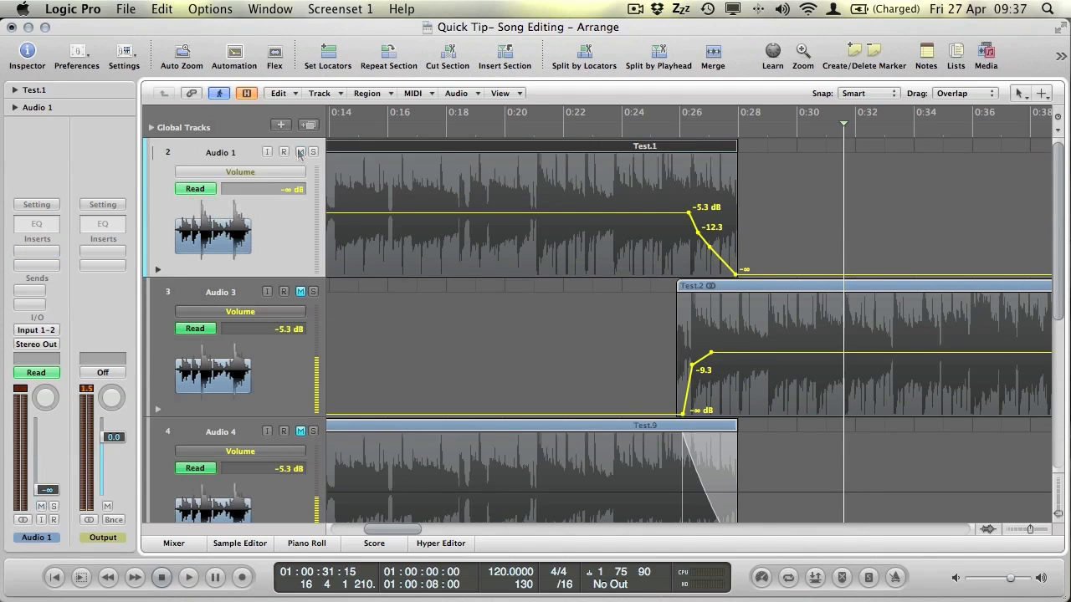
pyautogui.click(174, 543)
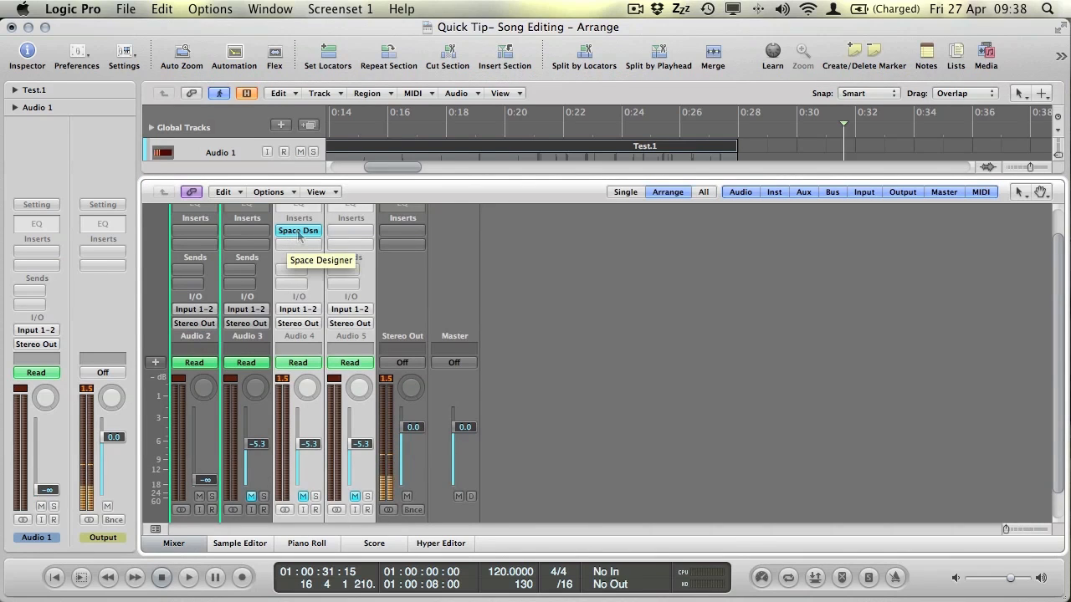
# Copy the Space Designer insert onto the Audio 1 channel strip and hide the Mixer.
pyautogui.moveTo(299, 237); pyautogui.dragTo(282, 236)
pyautogui.moveTo(207, 236); pyautogui.dragTo(194, 237)
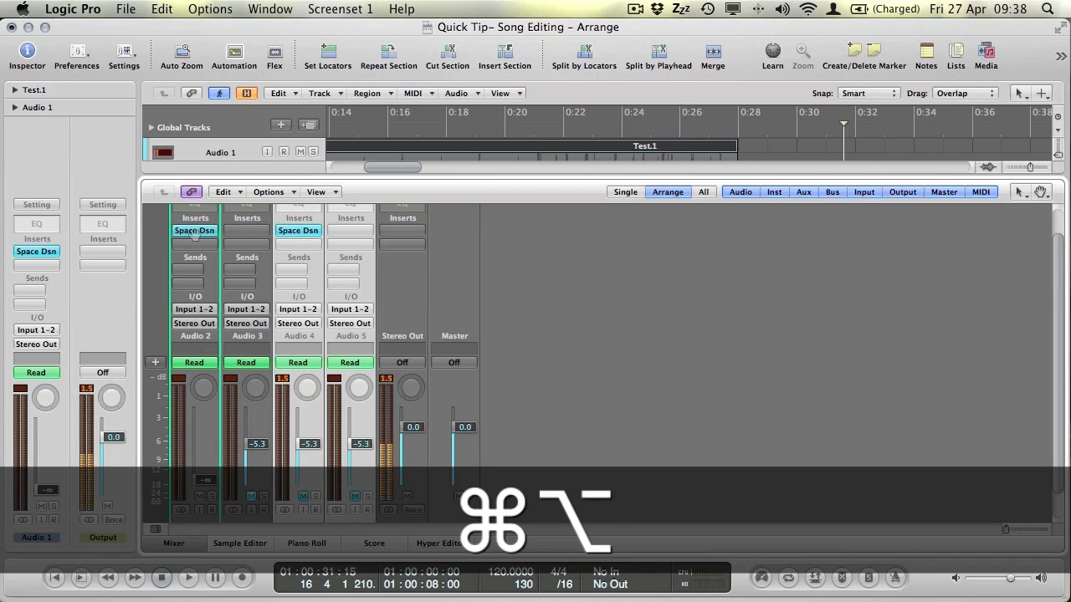
pyautogui.press('x')
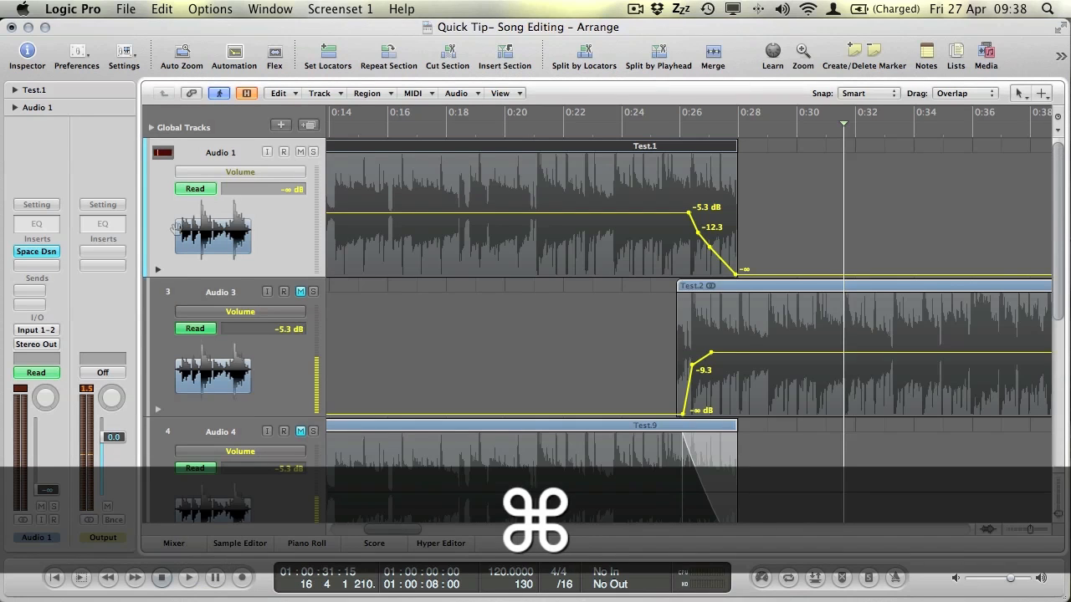
# Play the automated crossfade from about 0:25.
pyautogui.click(651, 128)
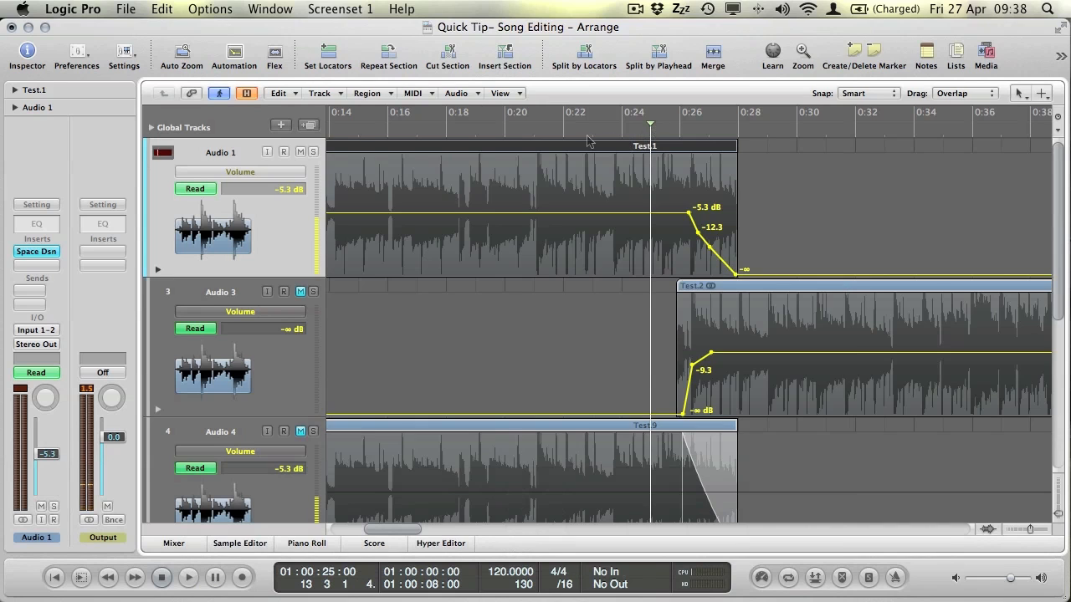
pyautogui.press('space')
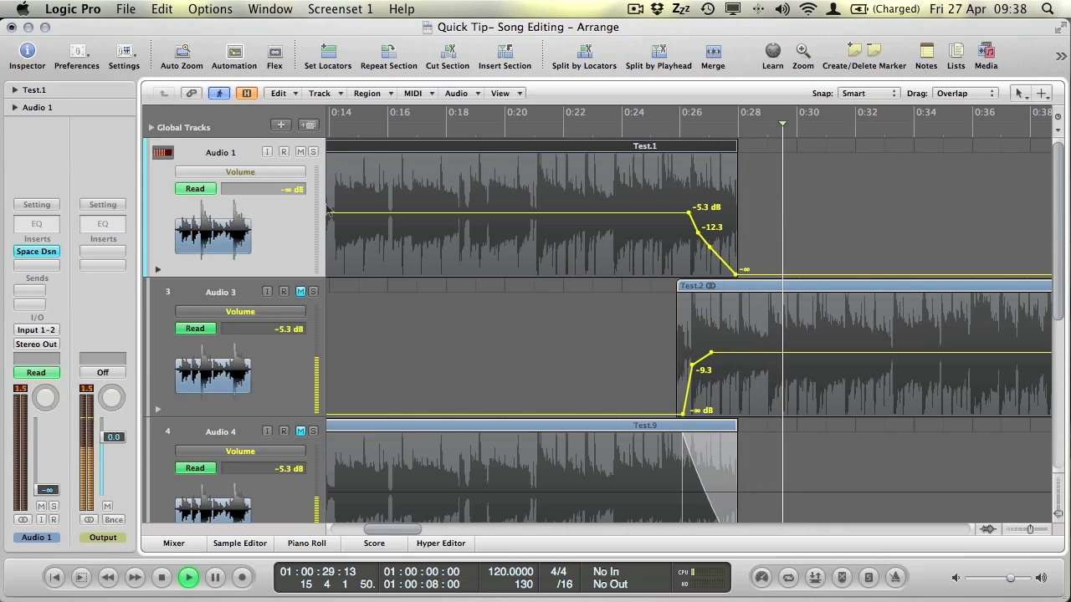
pyautogui.press('space')
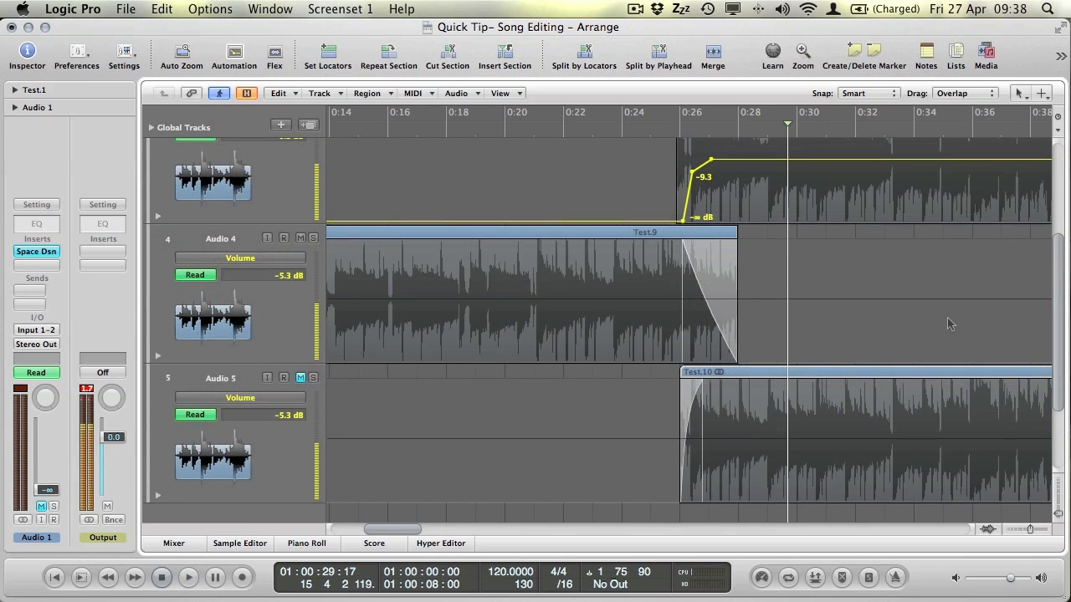
# Remove the Space Designer reverb from Audio 4's insert slot.
pyautogui.click(287, 324)
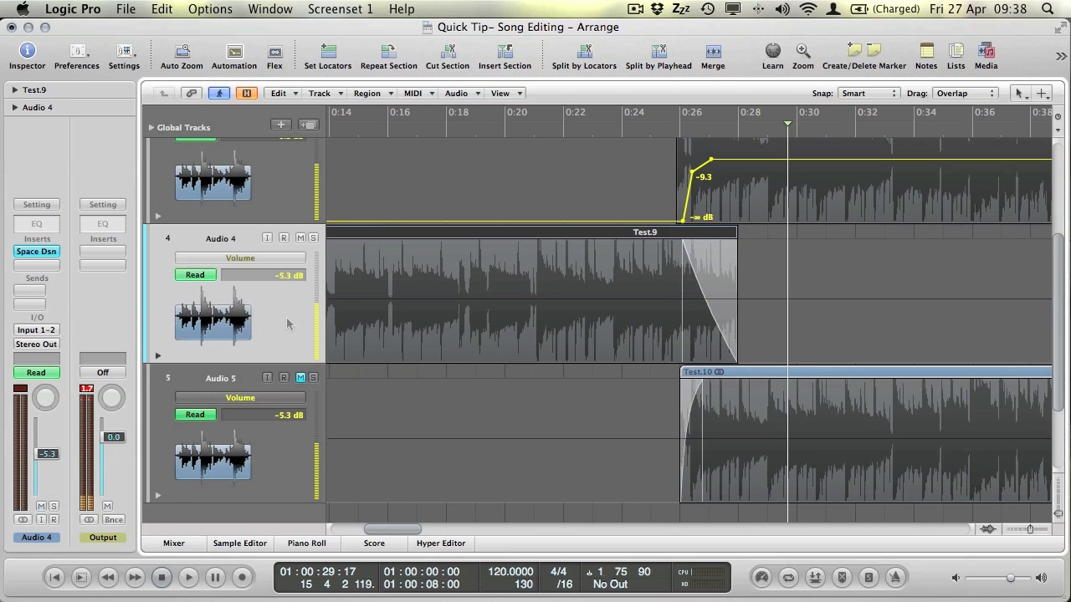
pyautogui.click(38, 252)
pyautogui.click(48, 276)
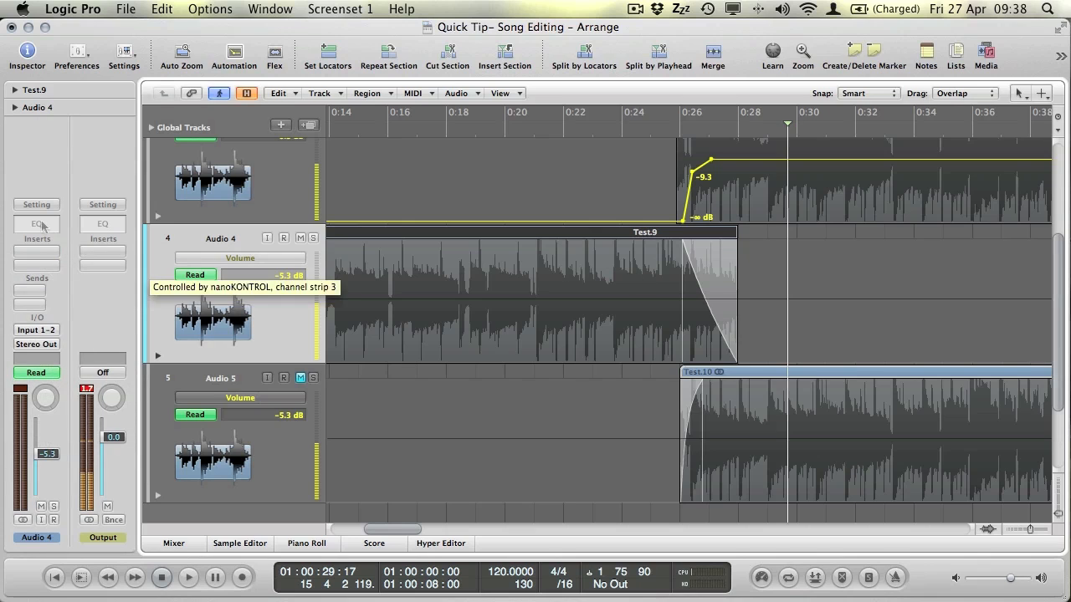
# Play the faded crossfade from just before it, without reverb.
pyautogui.moveTo(677, 126); pyautogui.dragTo(595, 126)
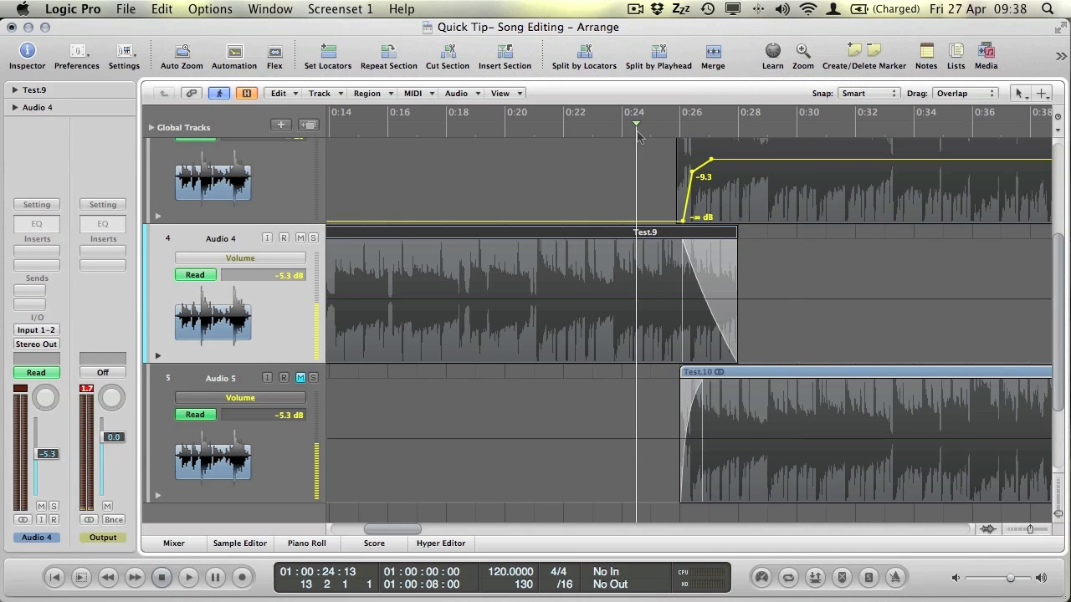
pyautogui.press('space')
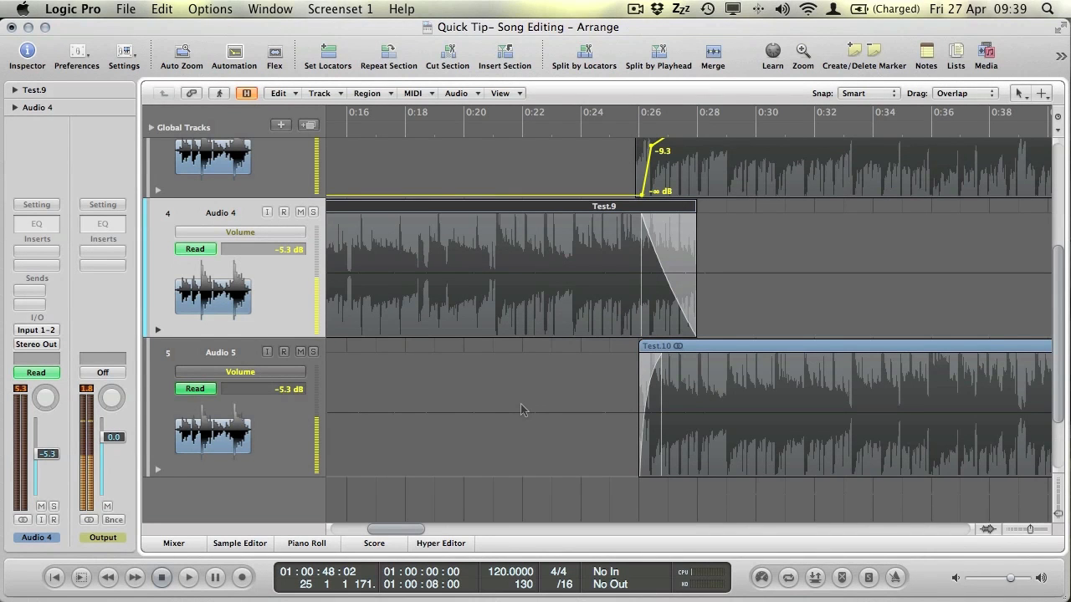
pyautogui.scroll(5, 539, 418)
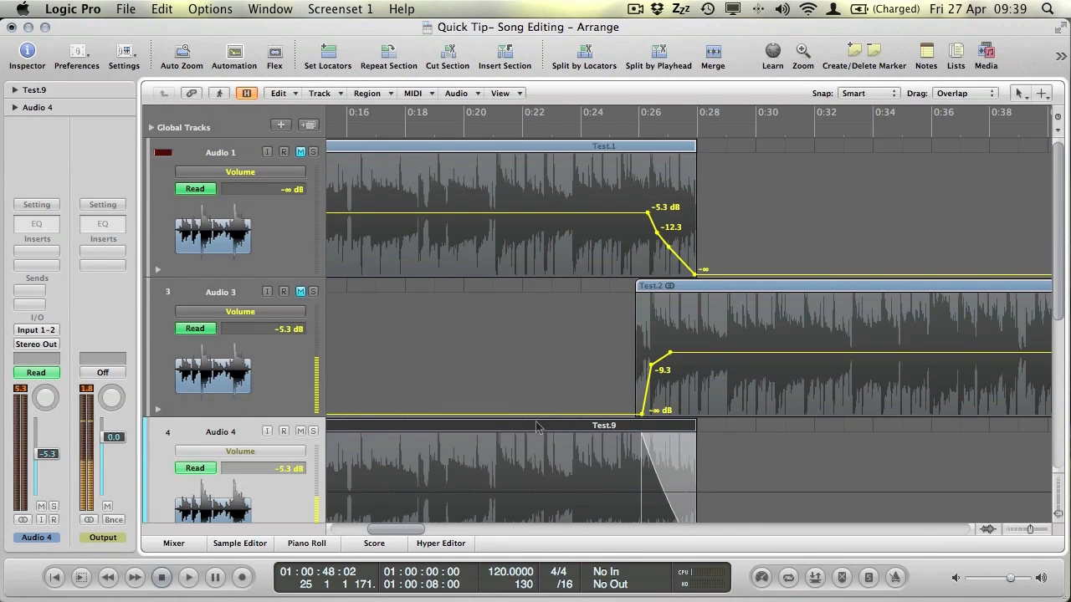
pyautogui.scroll(-5, 538, 428)
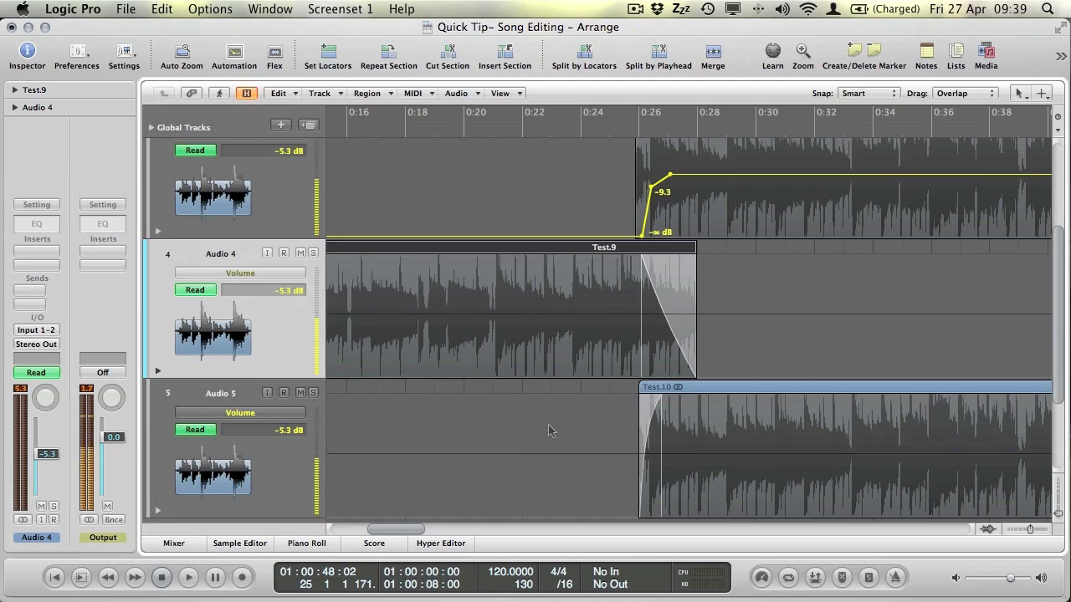